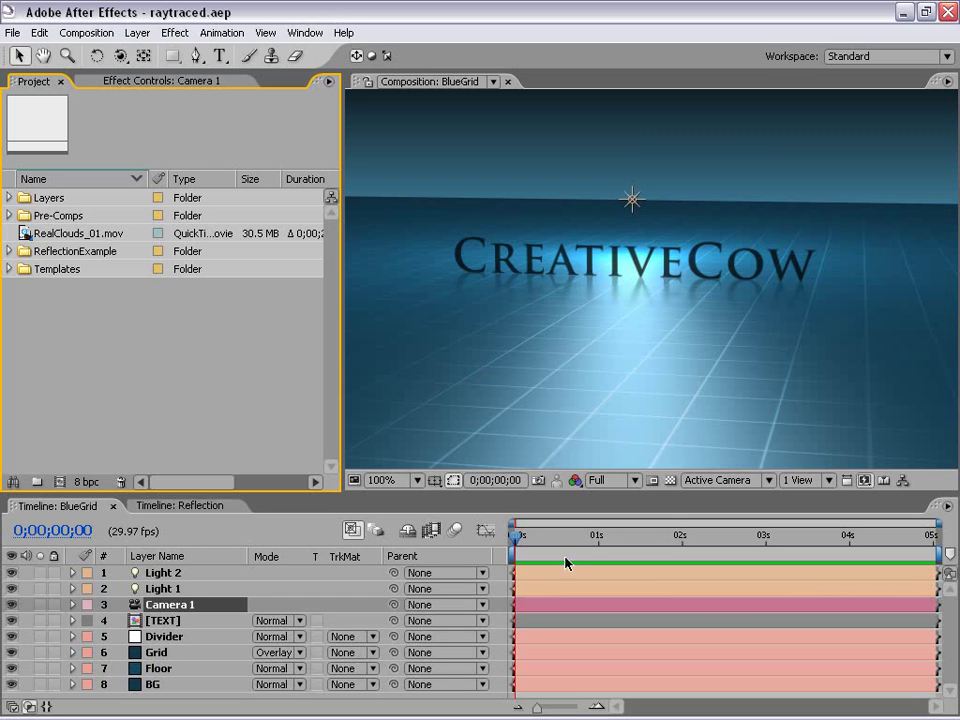
Scrub and preview the finished animations in the BlueGrid and Reflection compositions
left_click_drag(515, 536, 679, 545)
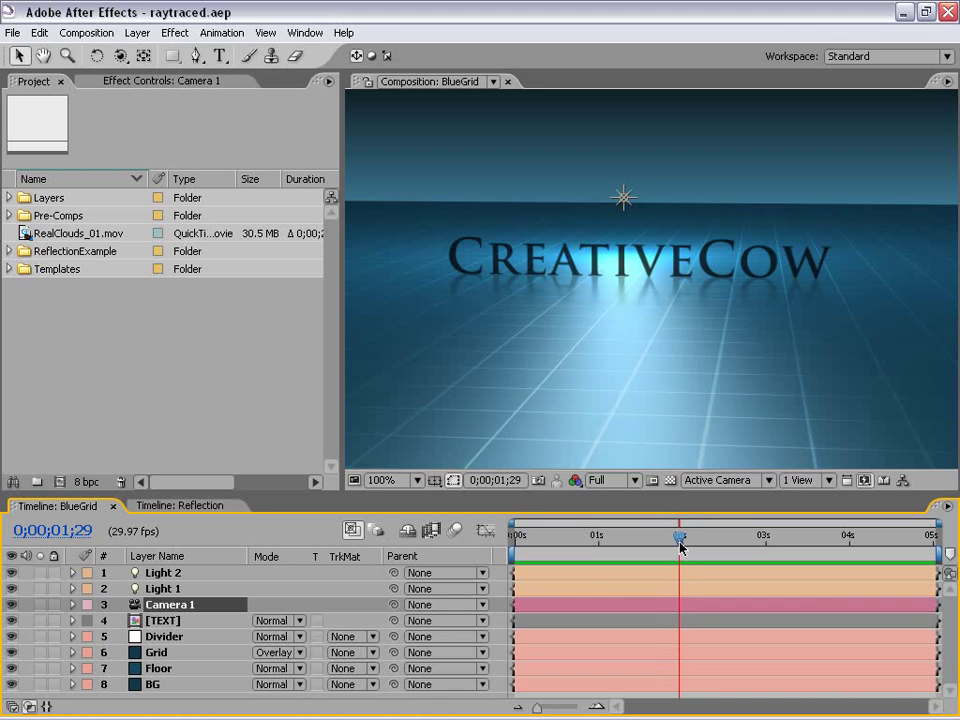
left_click_drag(680, 546, 513, 540)
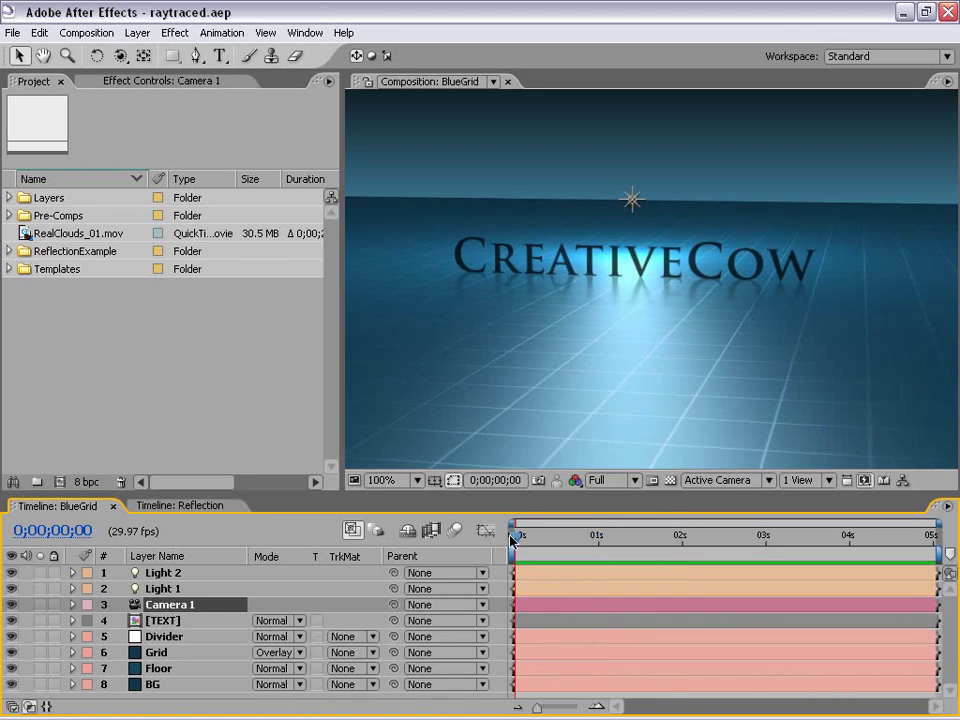
key("KP_0")
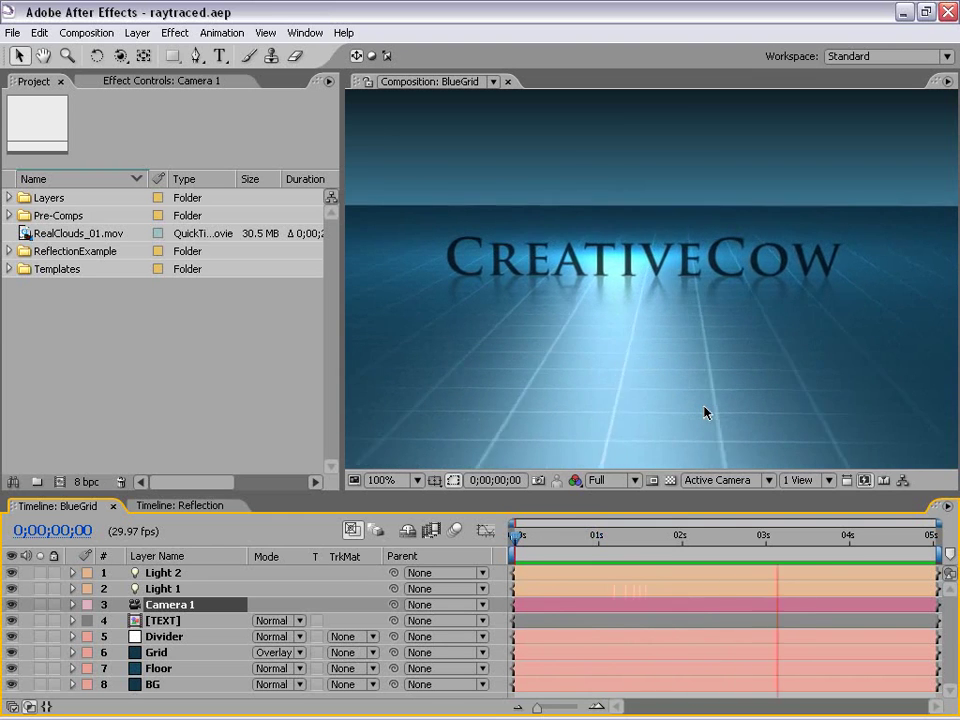
left_click(185, 506)
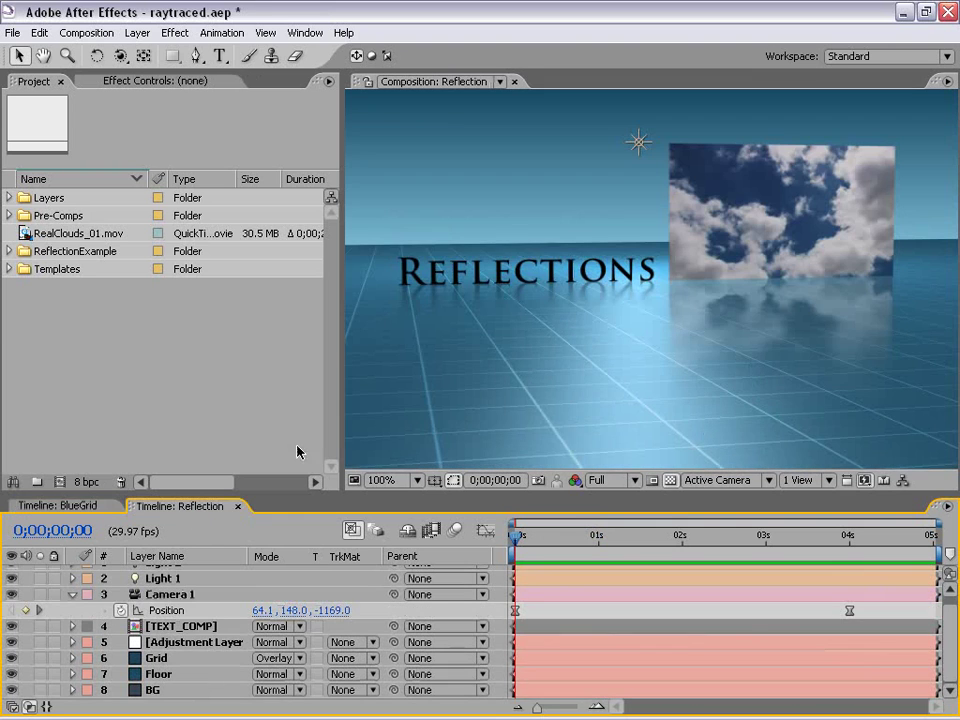
key("KP_0")
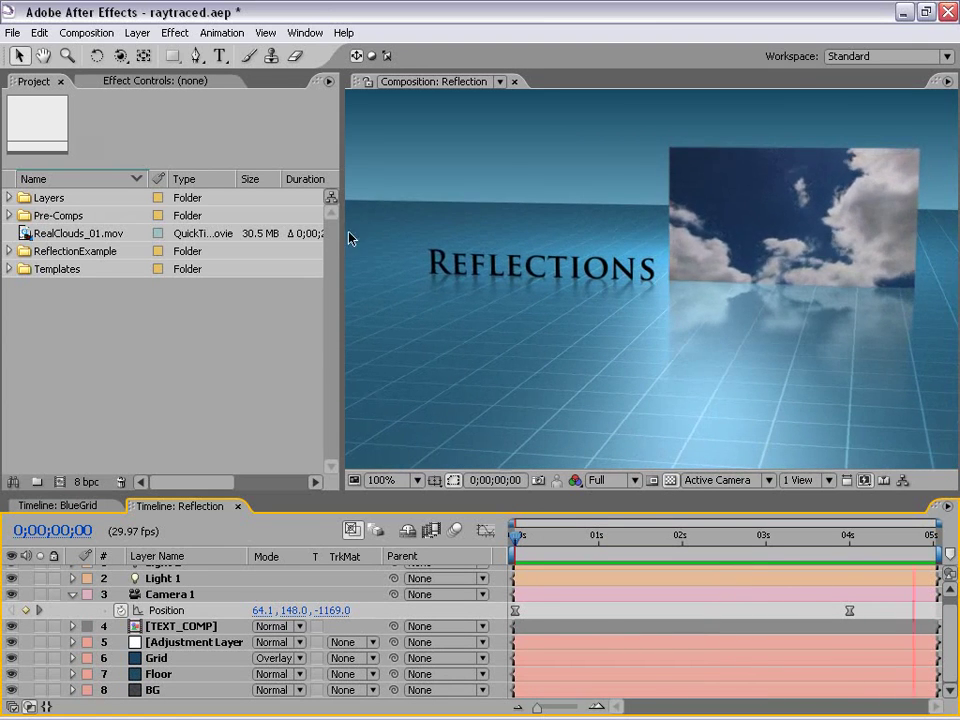
left_click(505, 545)
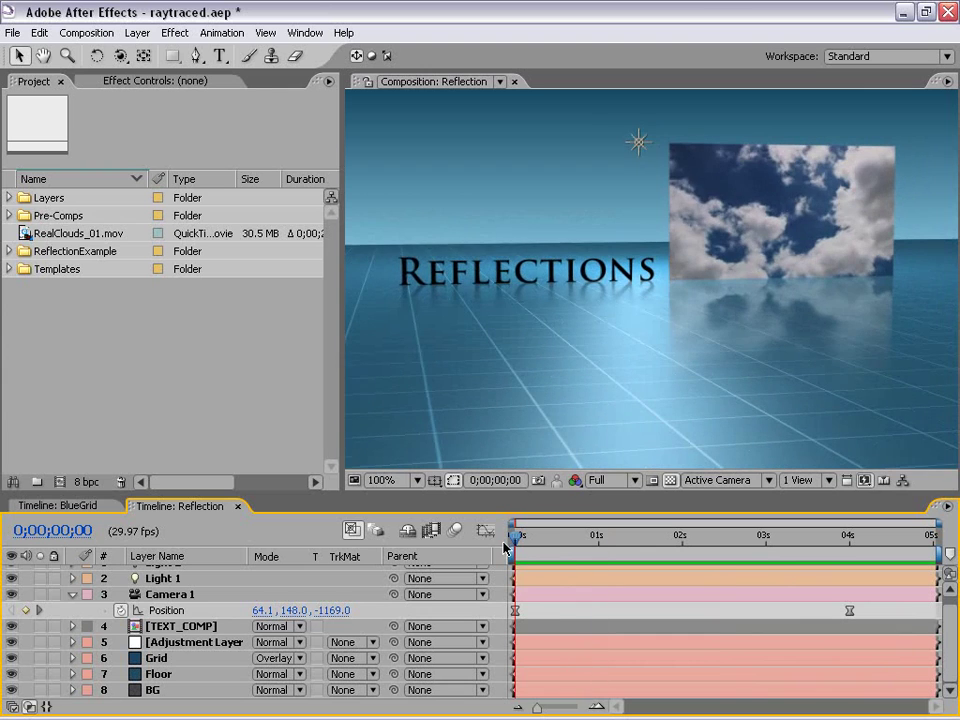
left_click(107, 505)
left_click_drag(520, 541, 490, 538)
Create a new composition from the NTSC DV preset at 720 x 480 with the pixel aspect ratio set to Square Pixels
left_click(75, 33)
left_click(100, 54)
left_click(386, 240)
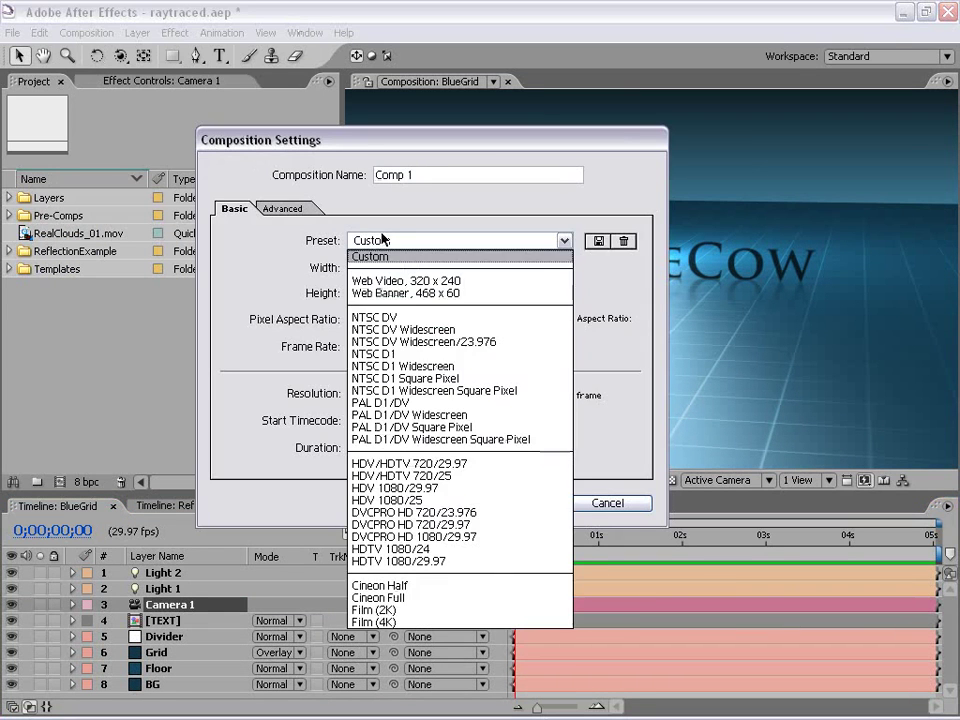
left_click(374, 317)
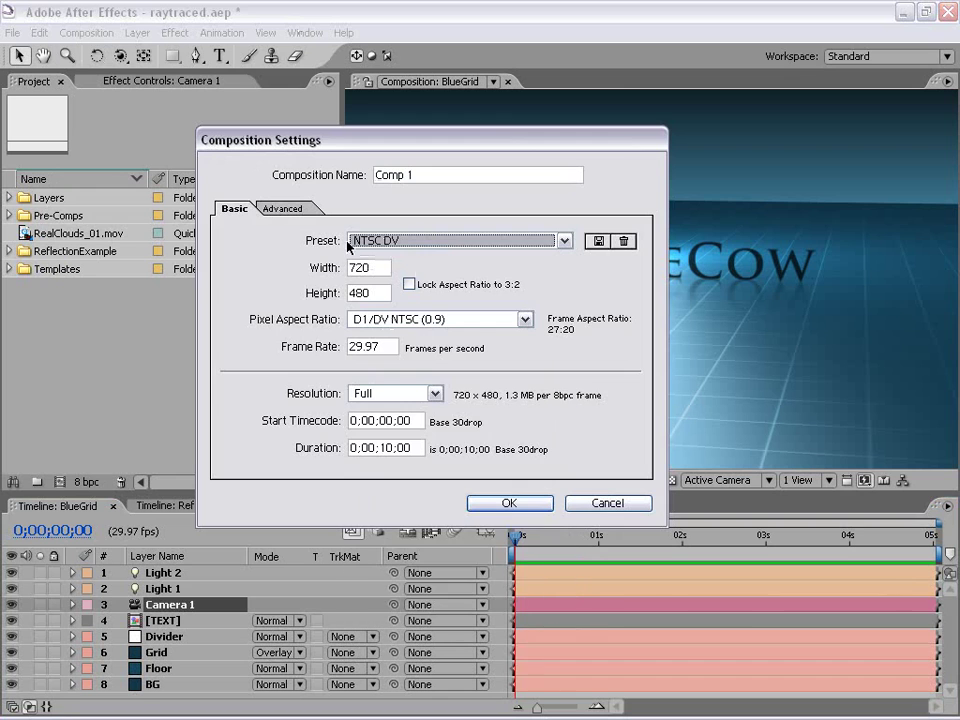
left_click(420, 319)
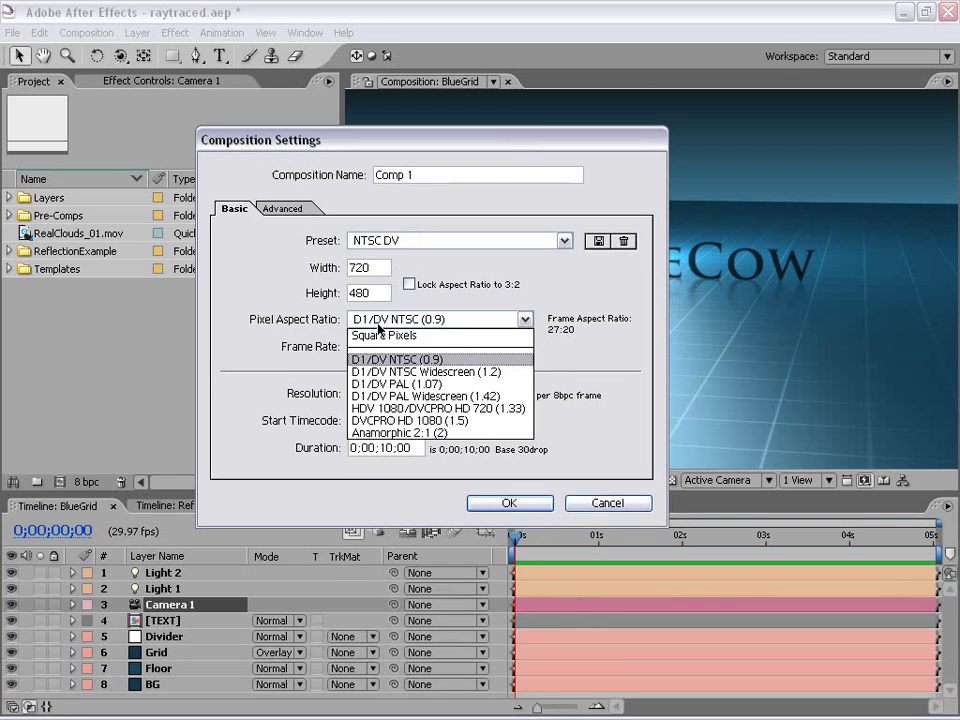
left_click(420, 340)
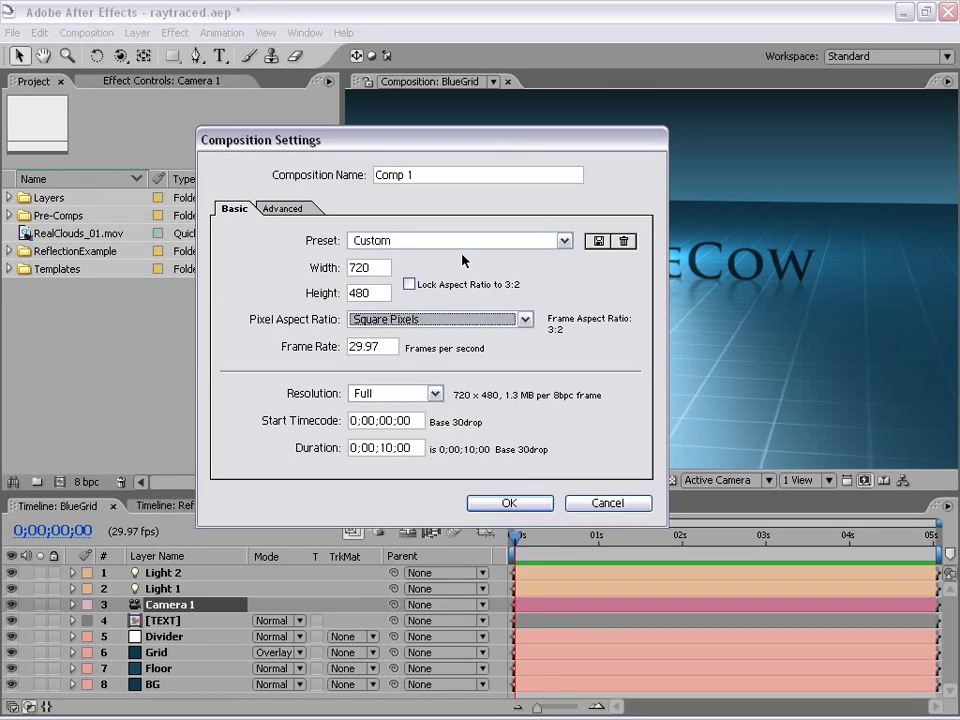
left_click(510, 504)
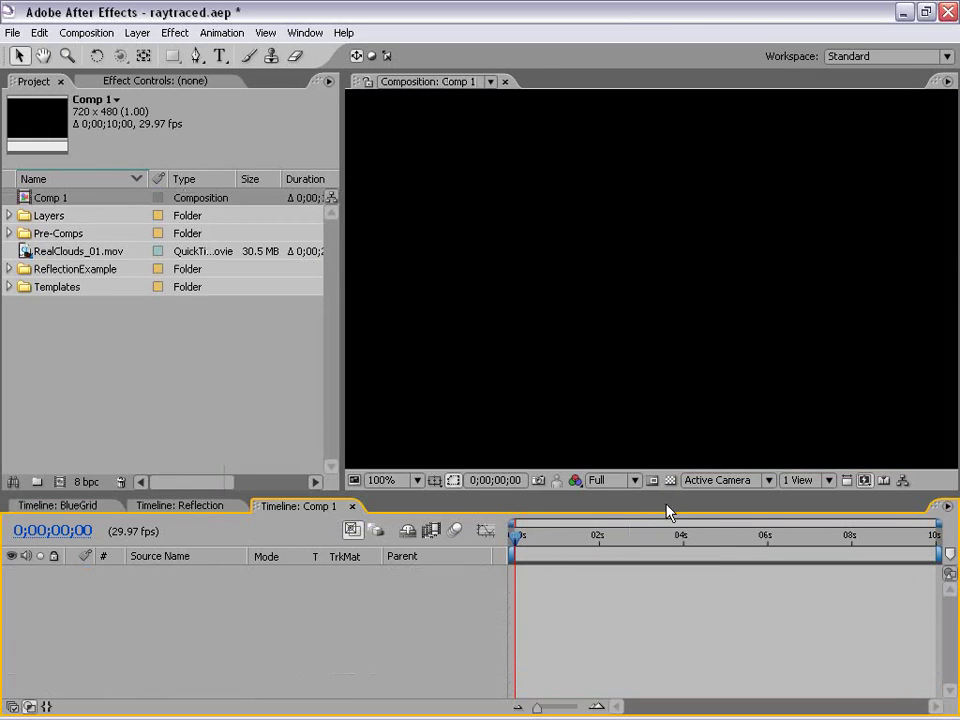
Add a text layer reading "Reflection" near the middle of the frame and show the transparency grid
left_click(219, 58)
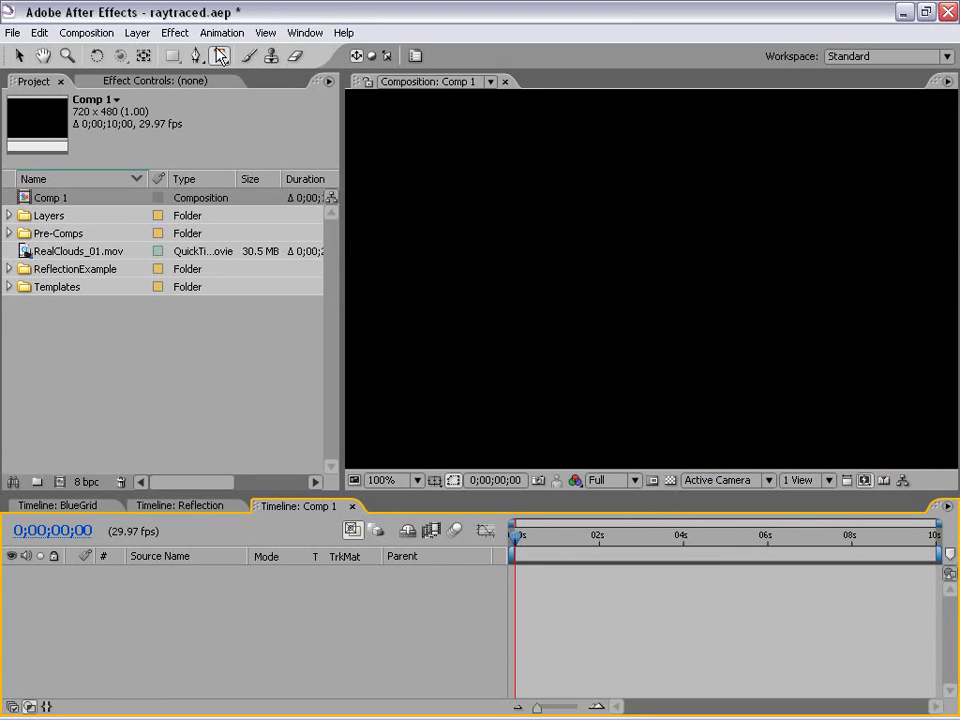
scroll(576, 285, "down", 2)
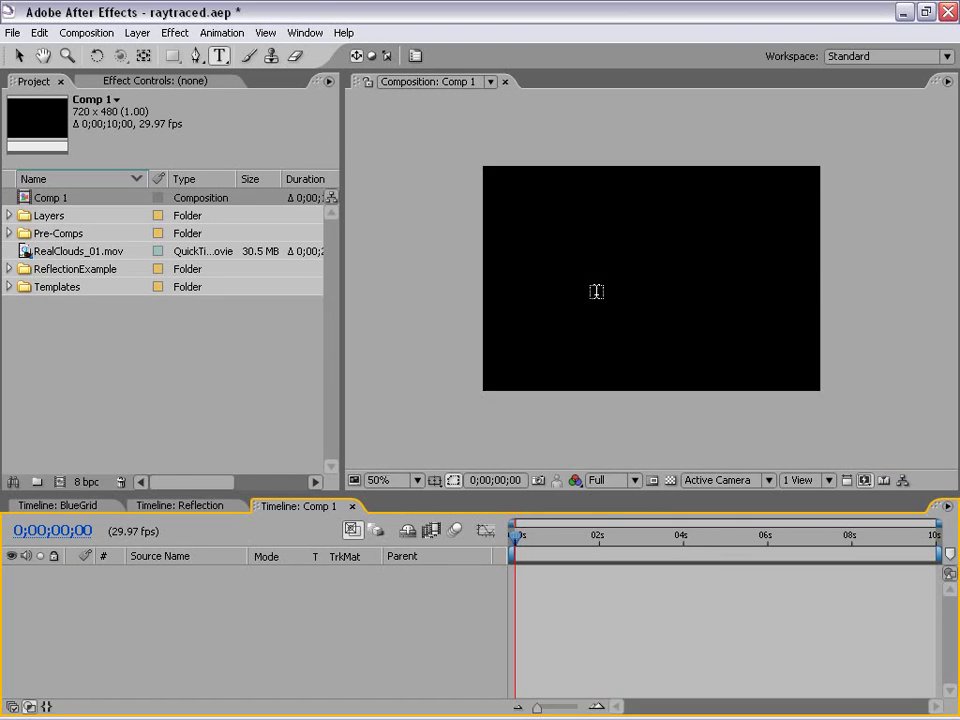
left_click(576, 268)
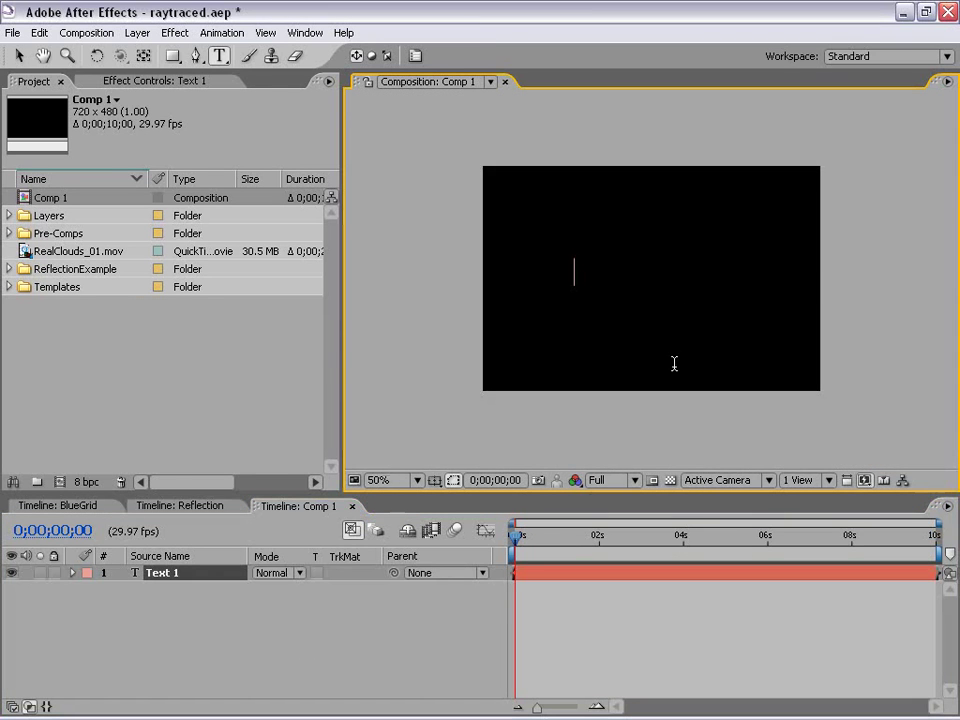
left_click(670, 481)
type("Re")
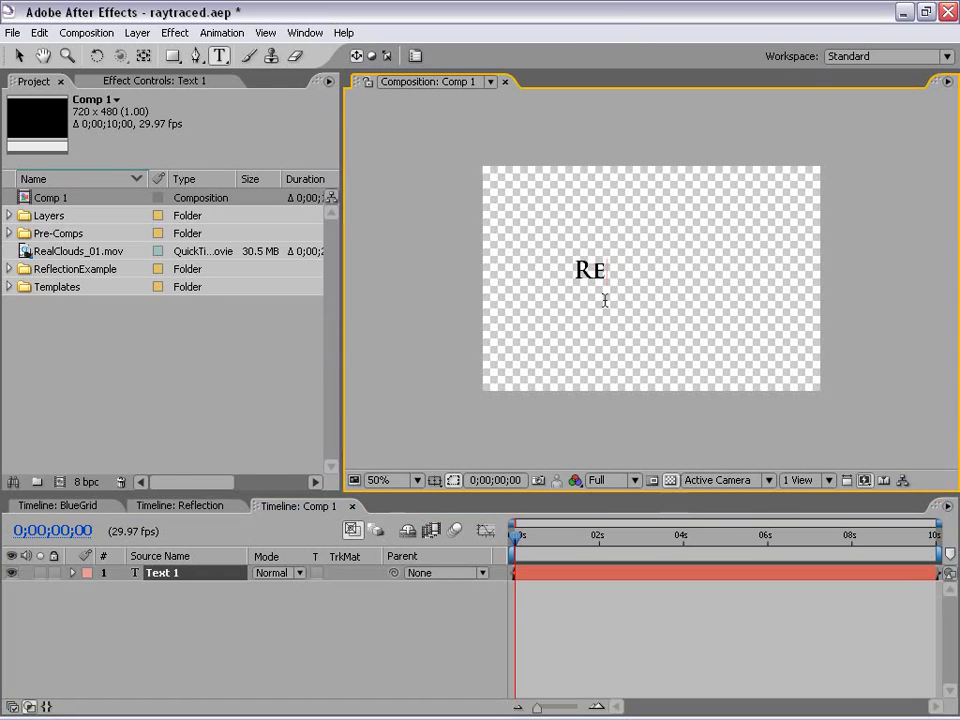
type("flection")
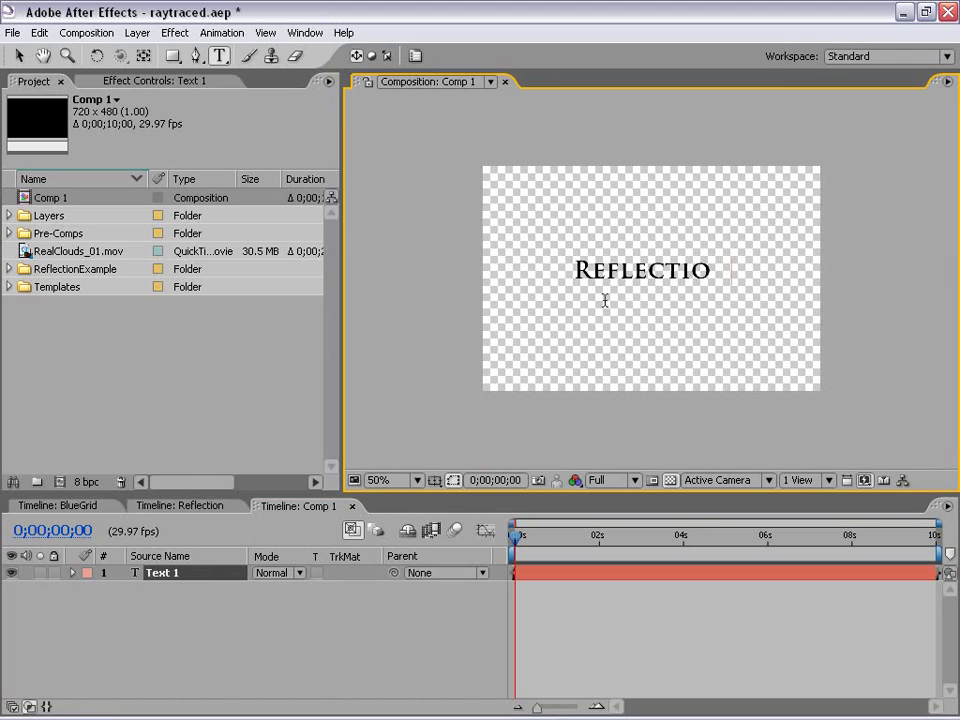
left_click(18, 56)
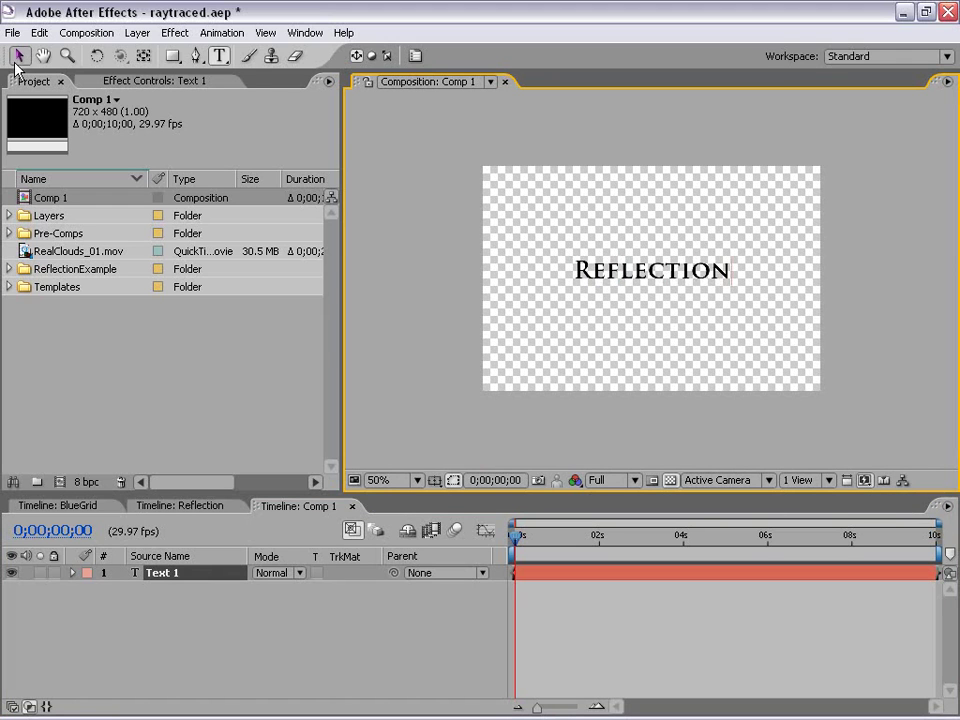
left_click(716, 424)
Nudge the Reflection text slightly right and up near the middle of the composition, and leave it deselected
key("period")
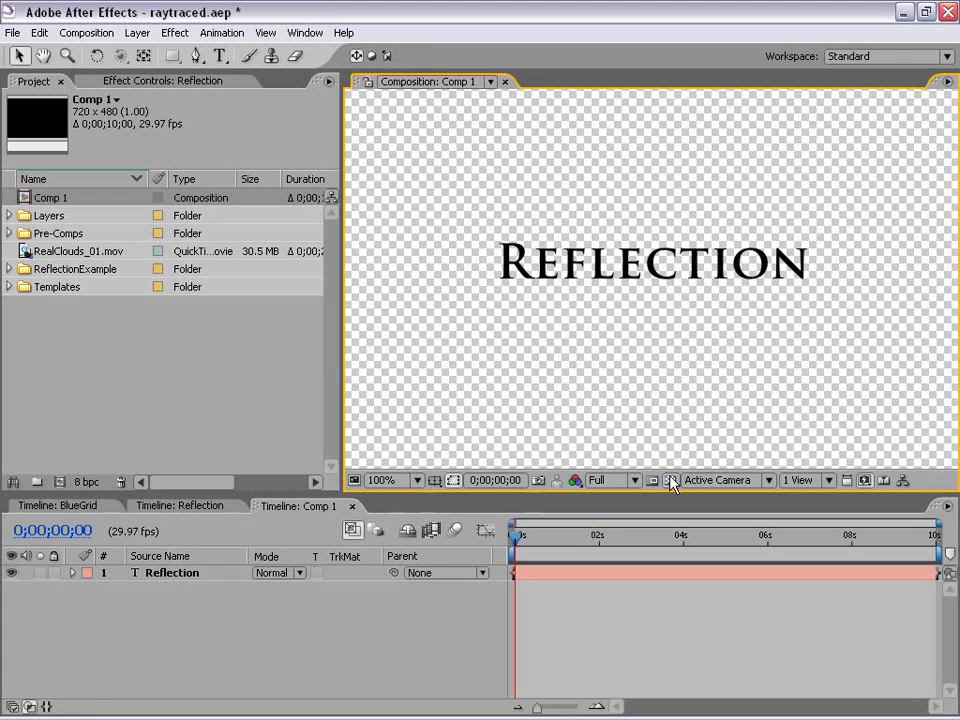
key("comma")
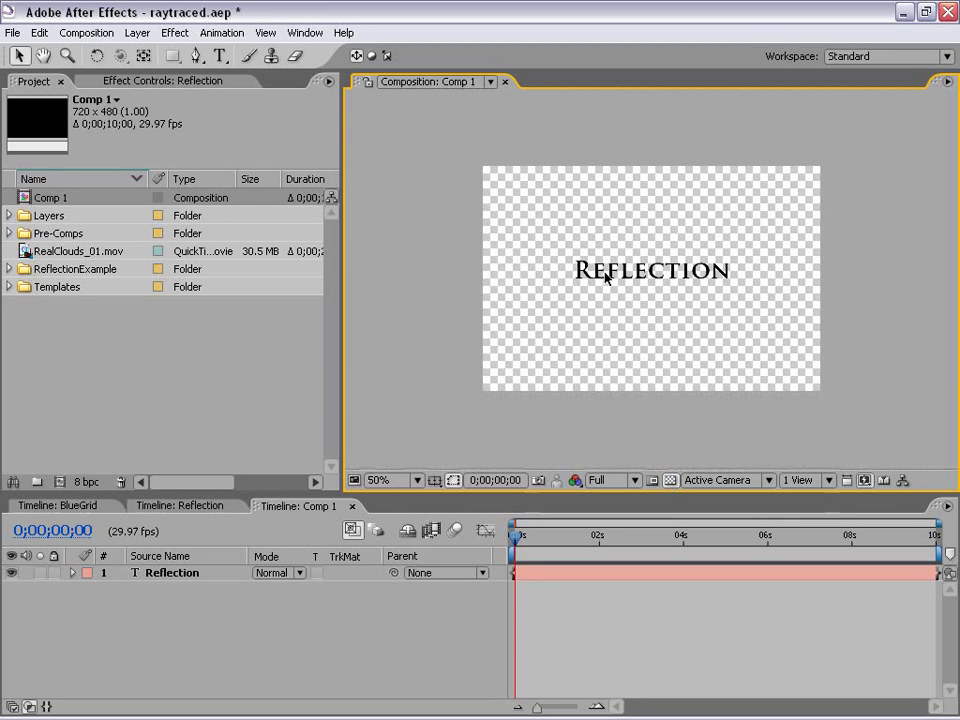
left_click(661, 283)
key("F2")
key("period")
key("comma")
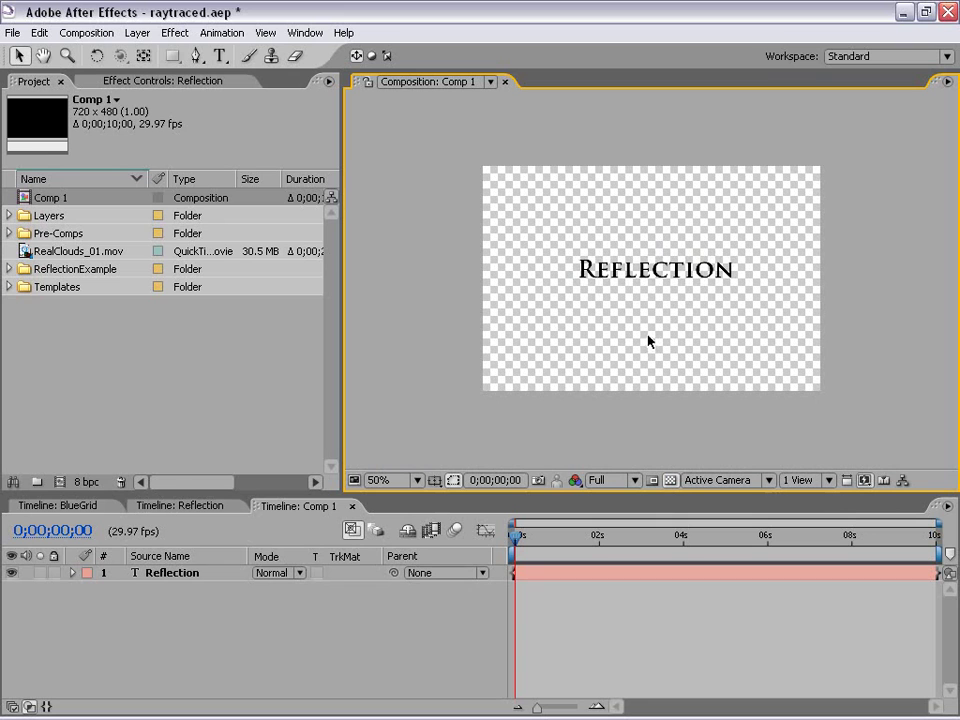
left_click(644, 276)
key("period")
key("comma")
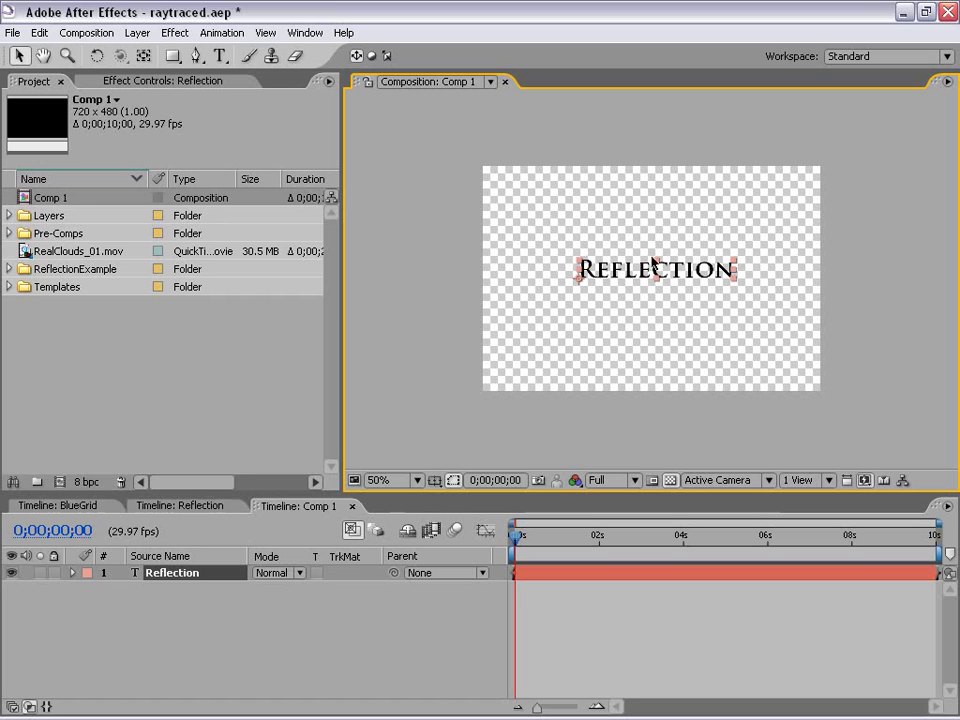
left_click(614, 319)
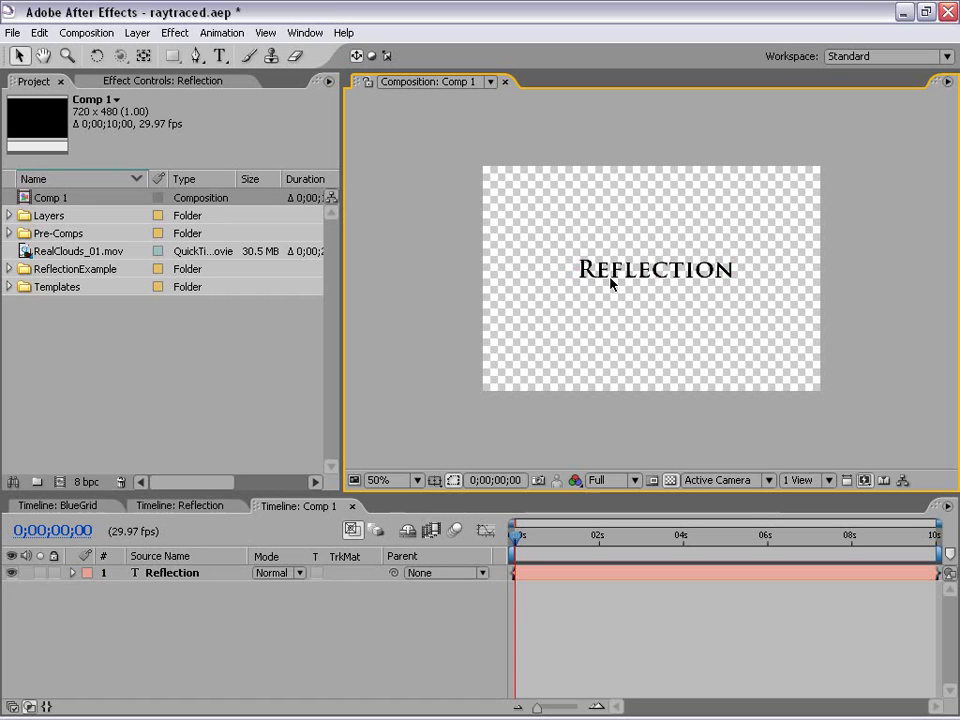
Pre-compose the Reflection text layer into a new composition named TEXT, moving all attributes into it
left_click(610, 278)
left_click(137, 33)
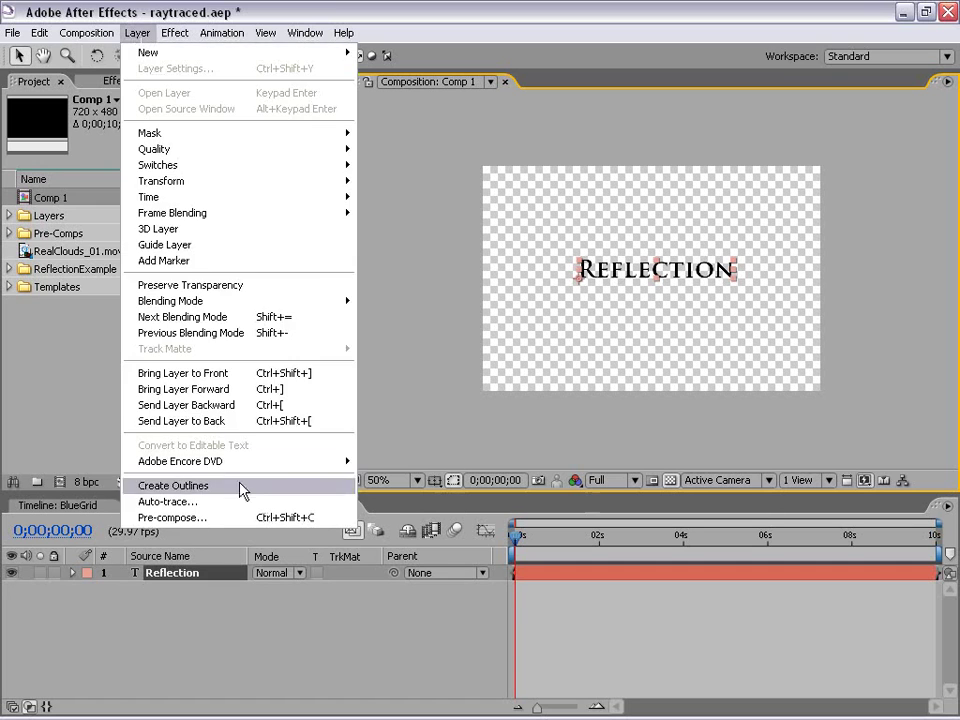
left_click(192, 517)
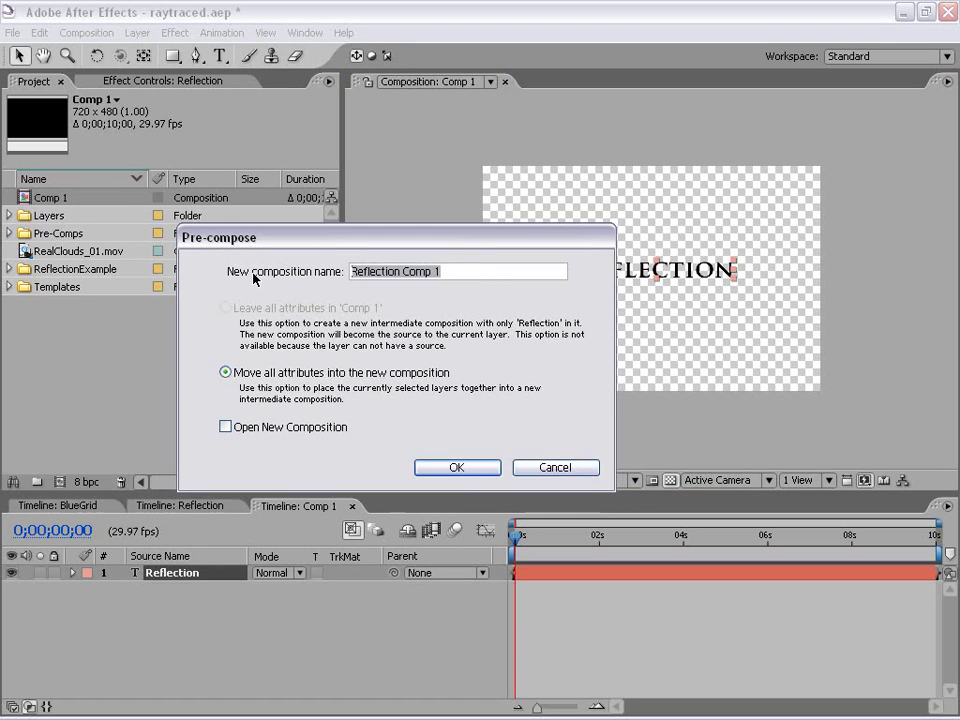
type("TEXT")
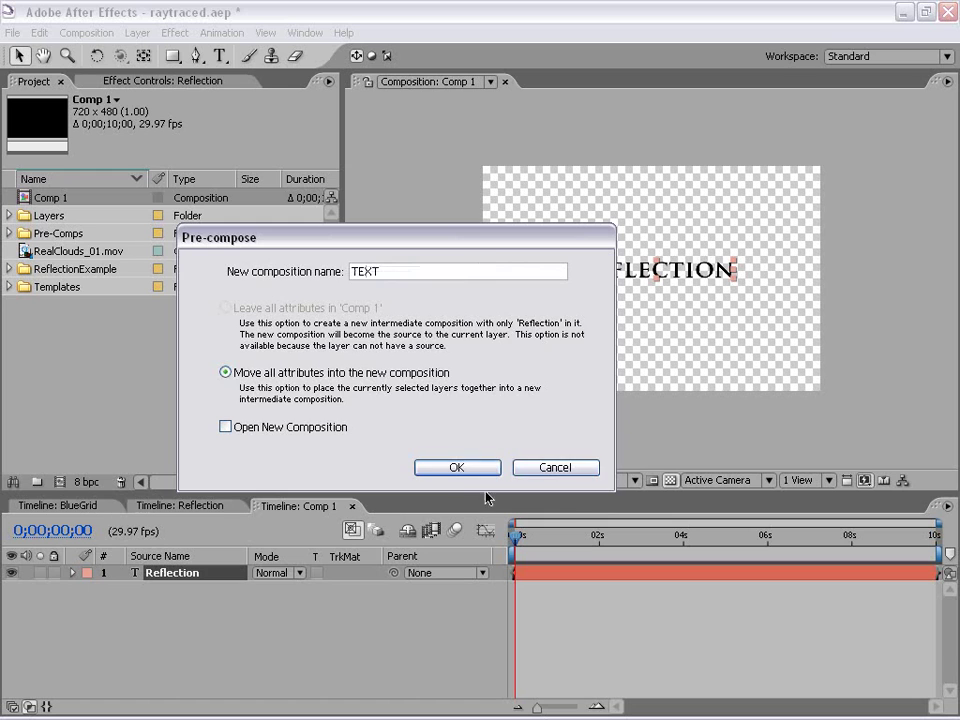
left_click(456, 468)
left_click(617, 624)
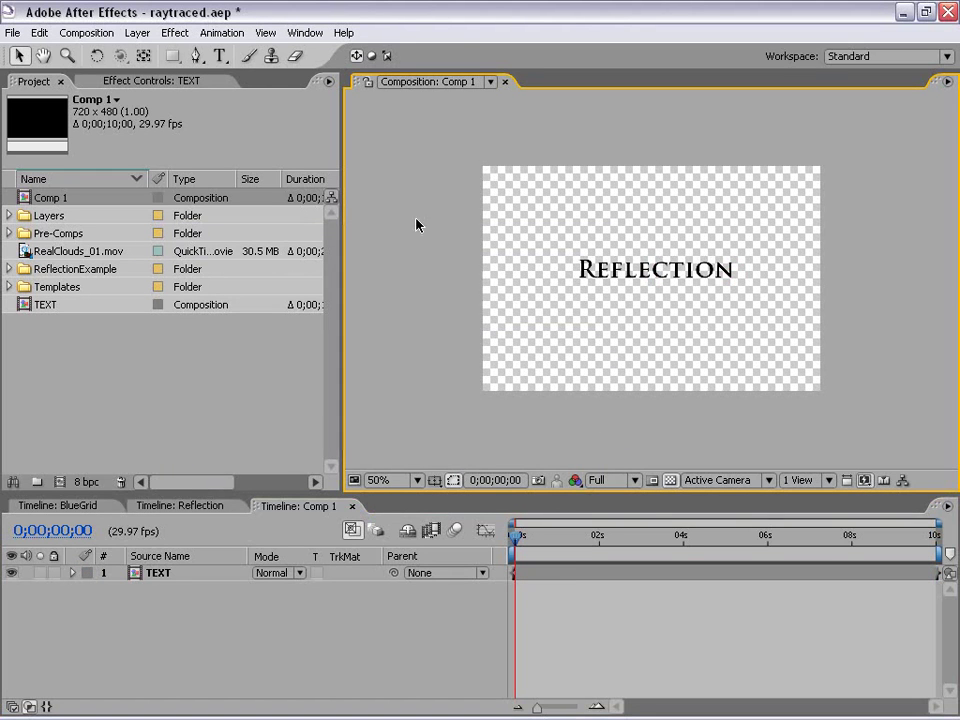
Create a new dark blue solid 2200 pixels wide and 2200 pixels high with square pixels
left_click(137, 32)
mouse_move(150, 52)
left_click(420, 72)
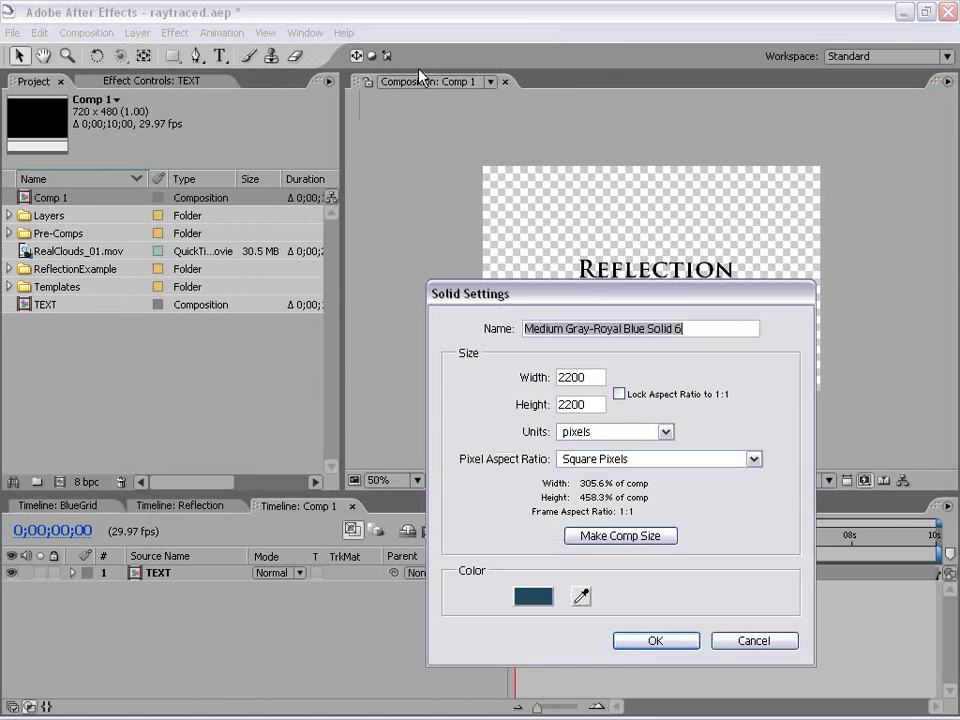
left_click_drag(603, 300, 383, 129)
left_click(360, 411)
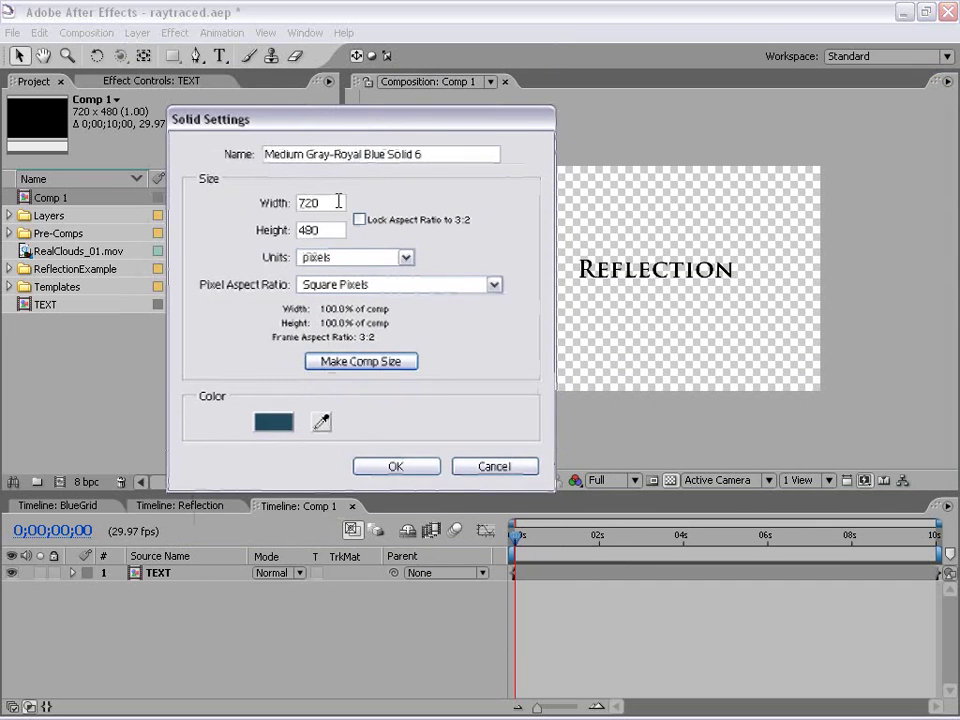
left_click(320, 202)
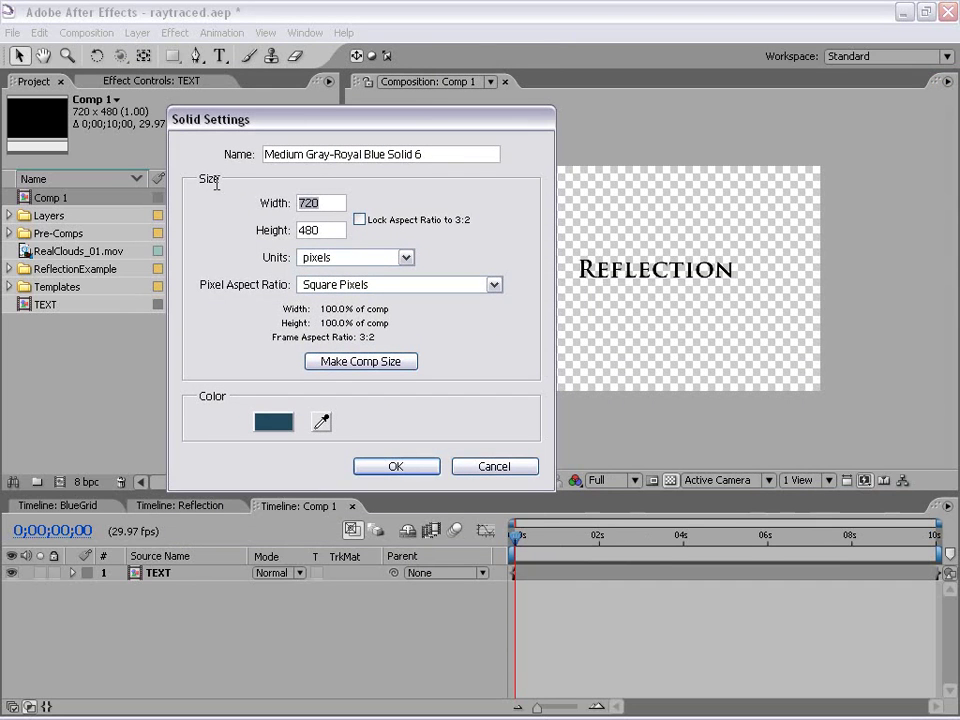
type("2200")
left_click(335, 228)
type("2200")
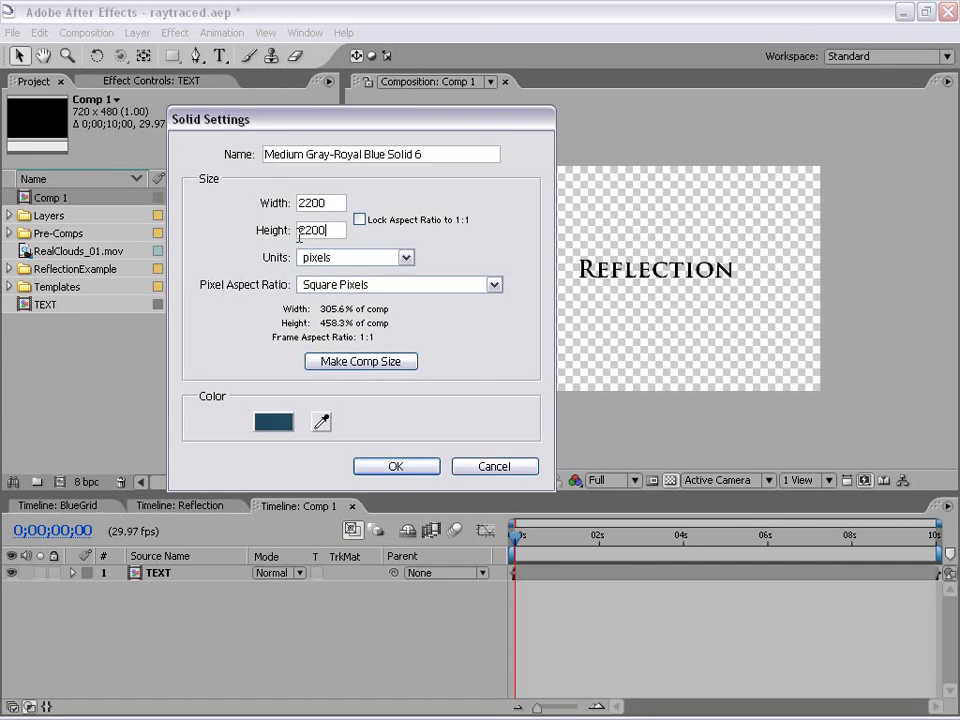
key("Return")
Check the solid's extent around the frame and move the TEXT layer above it in the layer stack
key("comma")
key("comma")
key("comma")
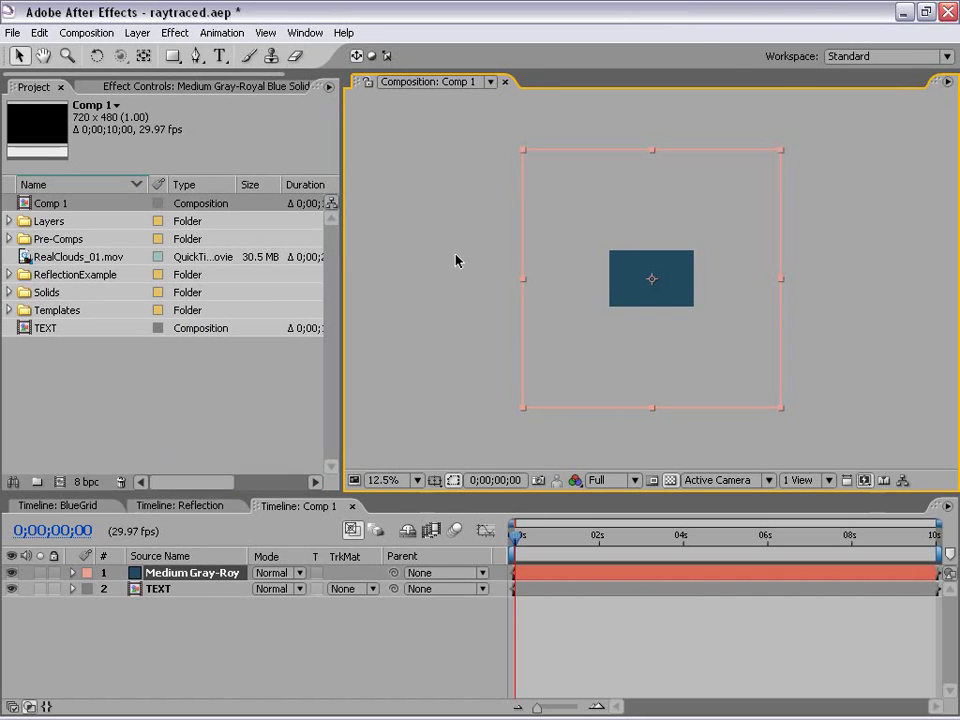
left_click(692, 343)
key("period")
key("period")
left_click(600, 358)
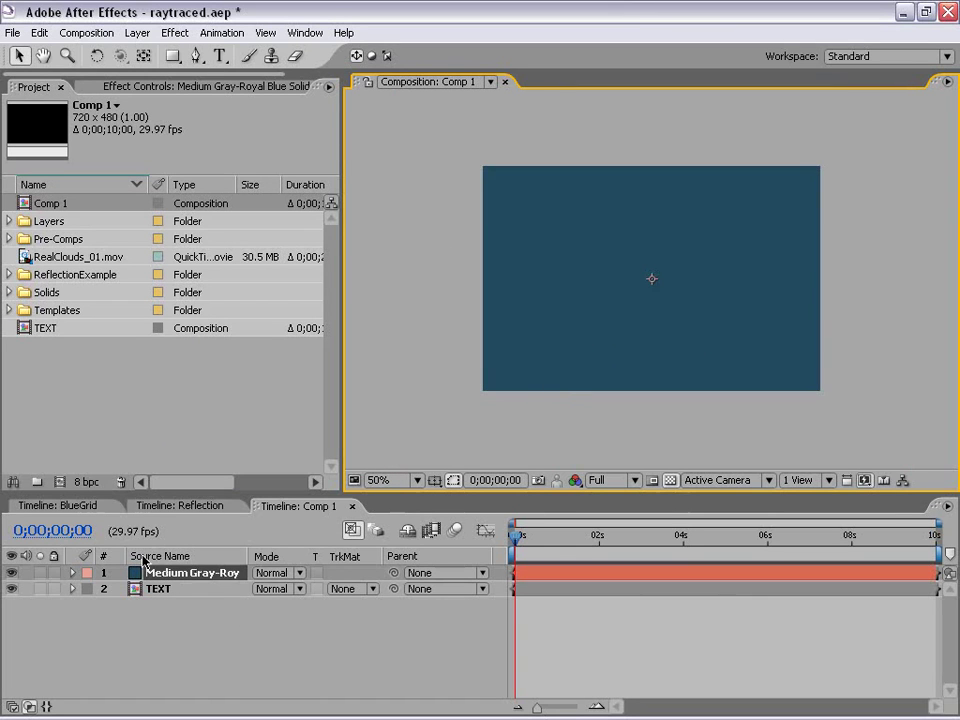
left_click(184, 626)
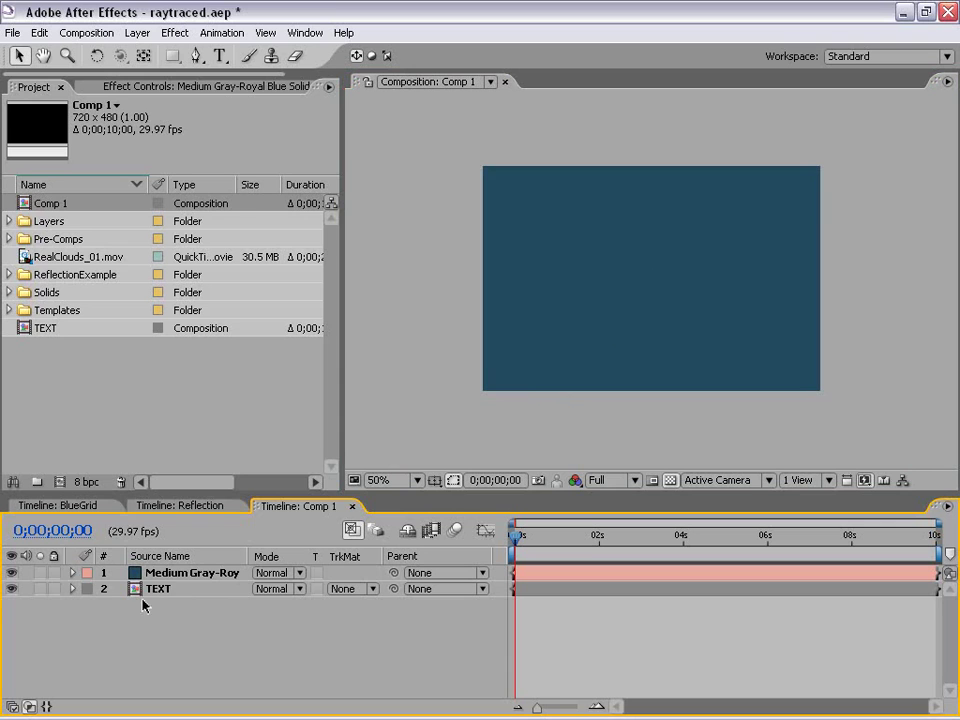
left_click(163, 589)
mouse_move(167, 585)
left_mouse_down()
mouse_move(160, 589)
mouse_move(158, 573)
left_mouse_up()
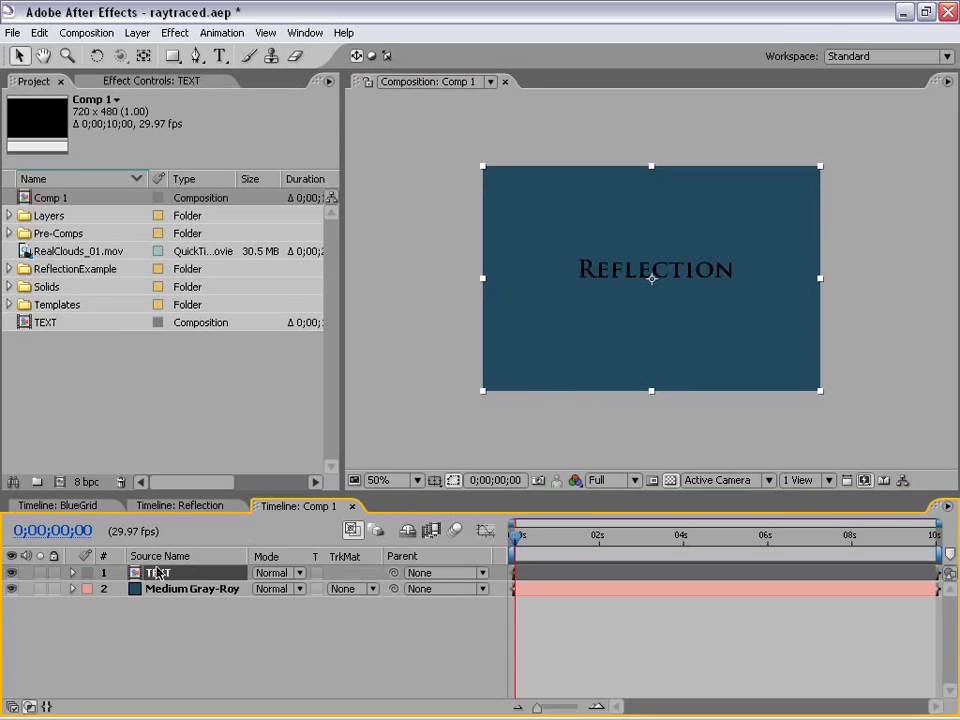
Rename the large blue solid layer as Floor
left_click(170, 589)
key("Return")
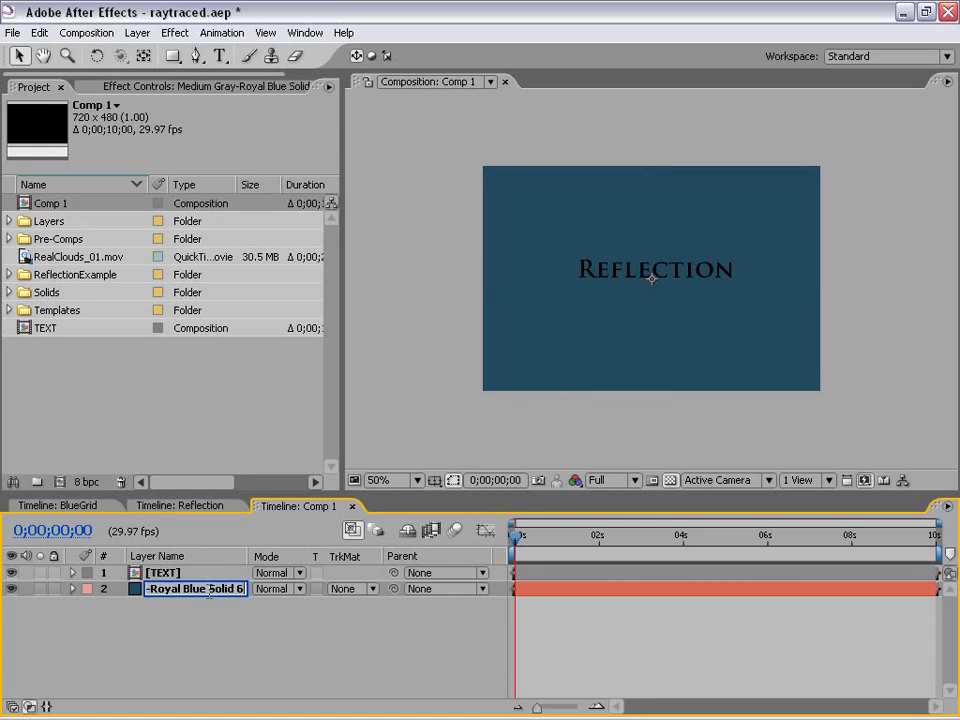
type("B")
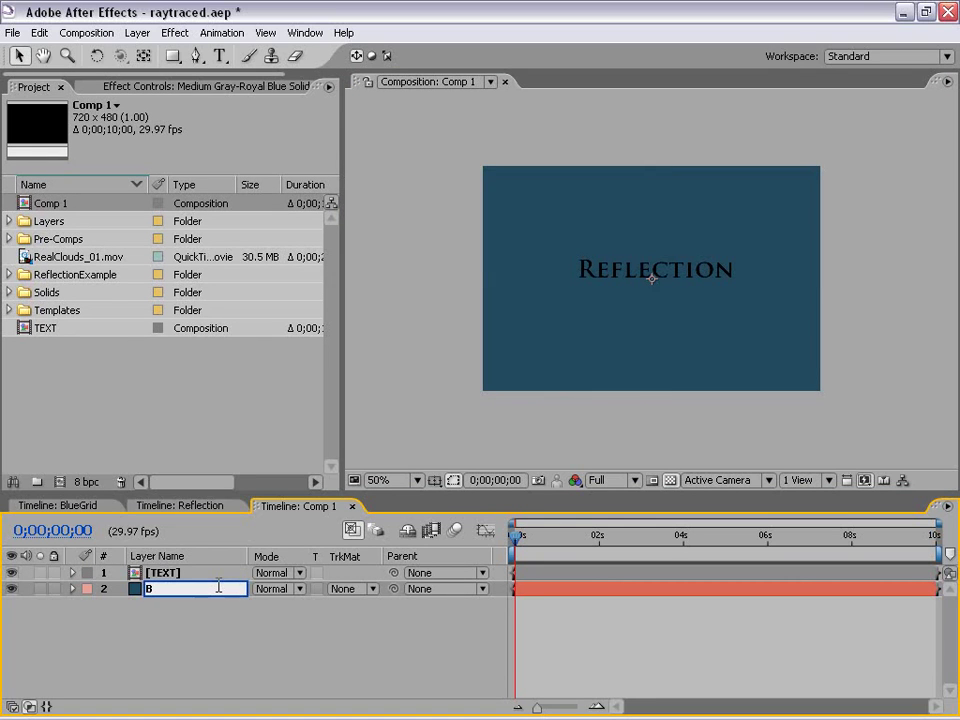
type("Floor")
key("Return")
key("F2")
left_click(157, 591)
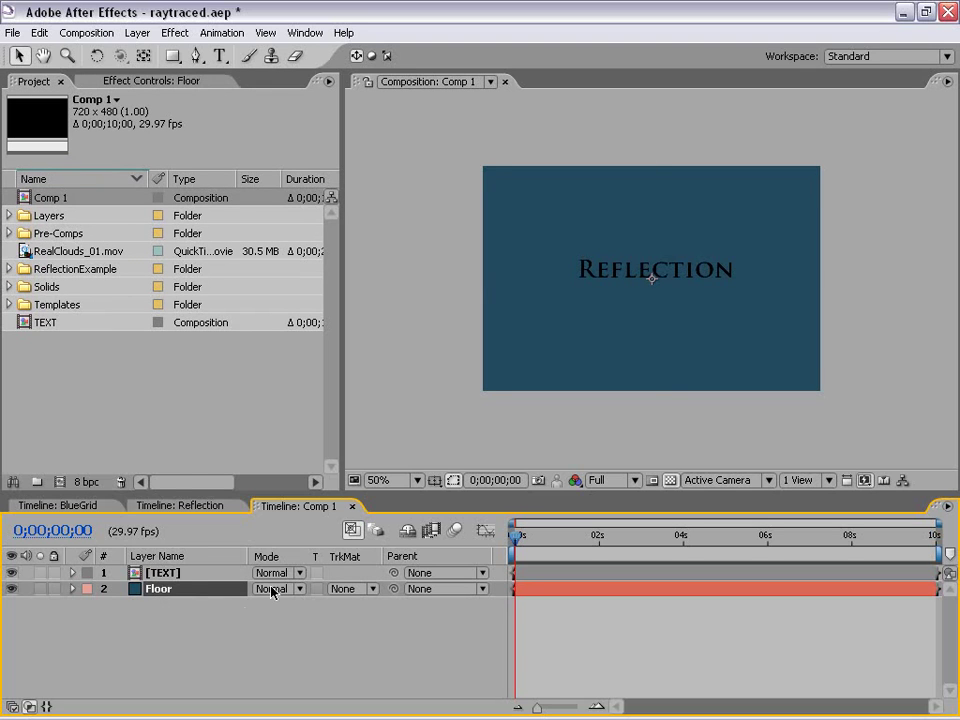
Show the layer switches and turn both the TEXT and Floor layers into 3D layers
left_click(191, 630)
key("F4")
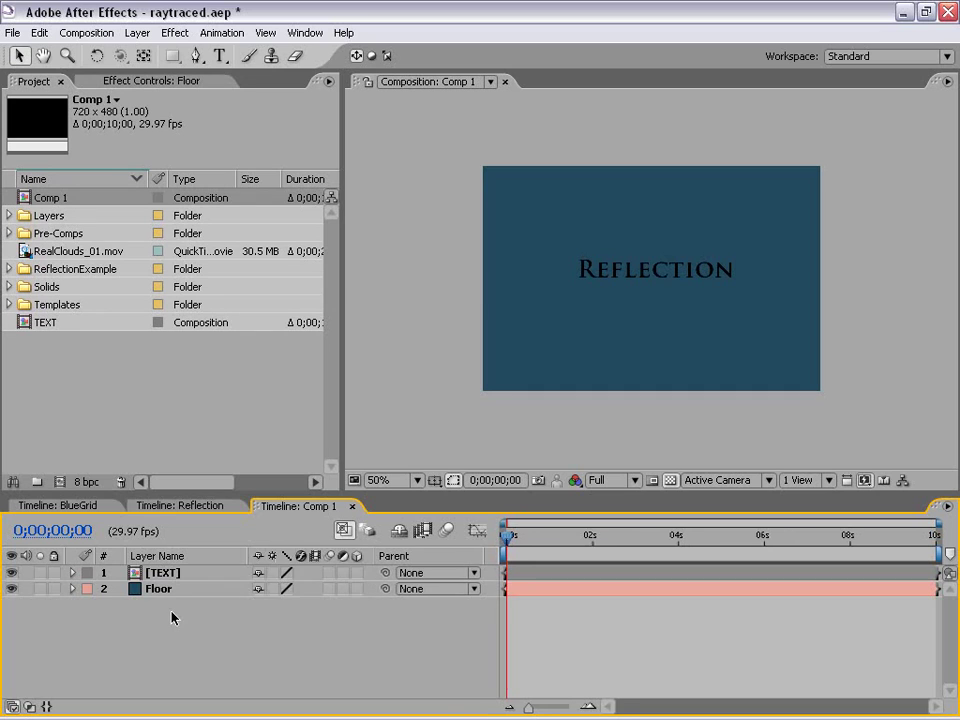
key("F4")
key("F4")
left_click(357, 573)
left_click(357, 589)
left_click(615, 353)
key("period")
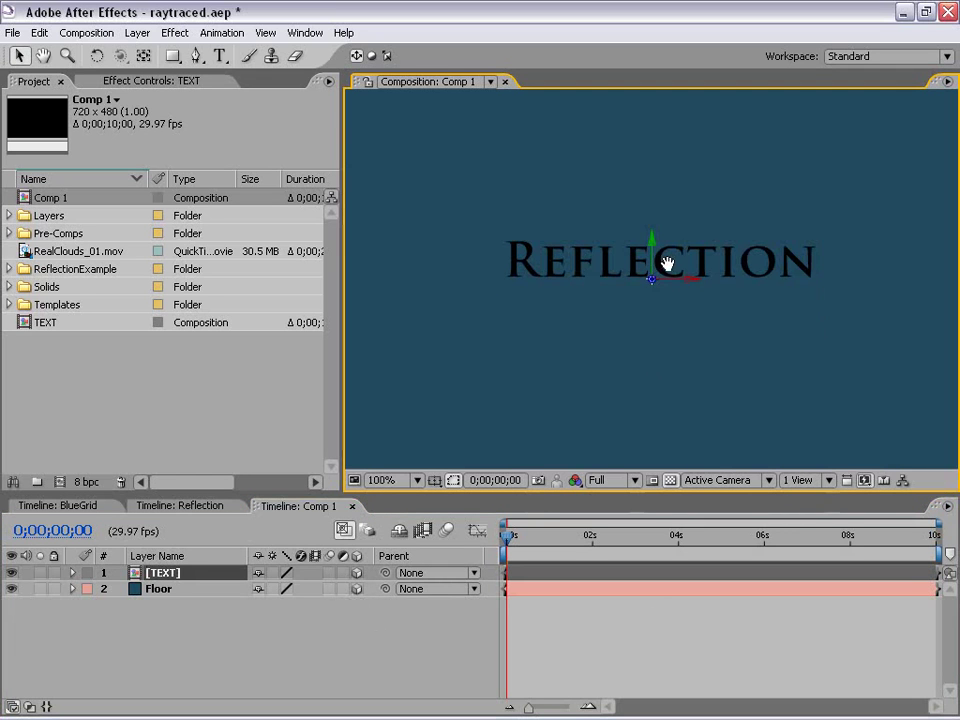
key("comma")
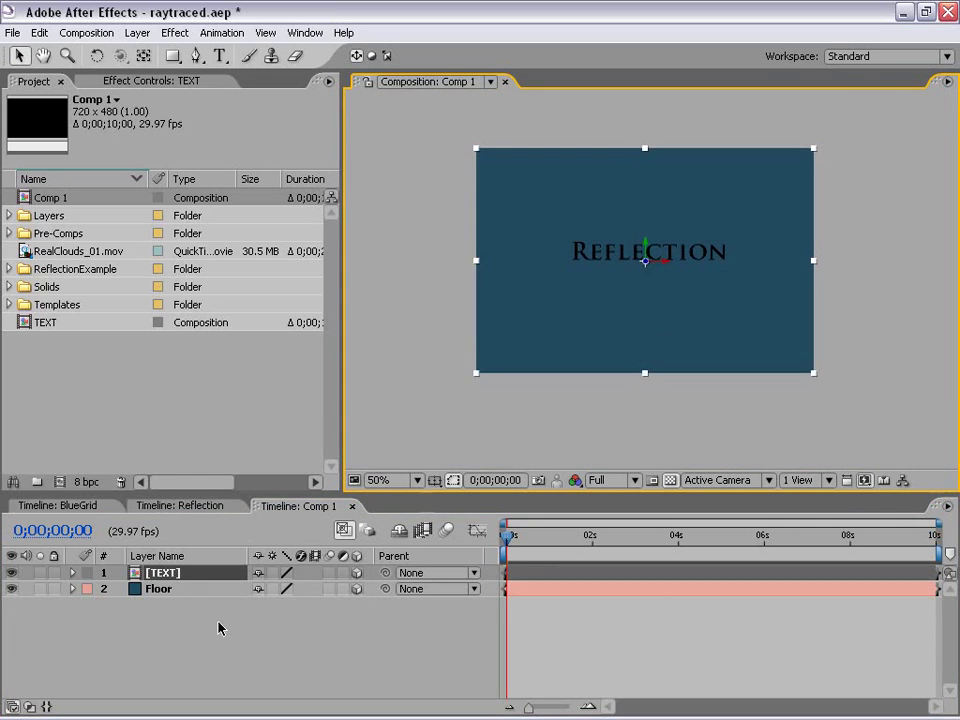
Rotate the Floor layer around its X axis until it lies flat, perpendicular to the text
left_click(219, 621)
left_click(157, 590)
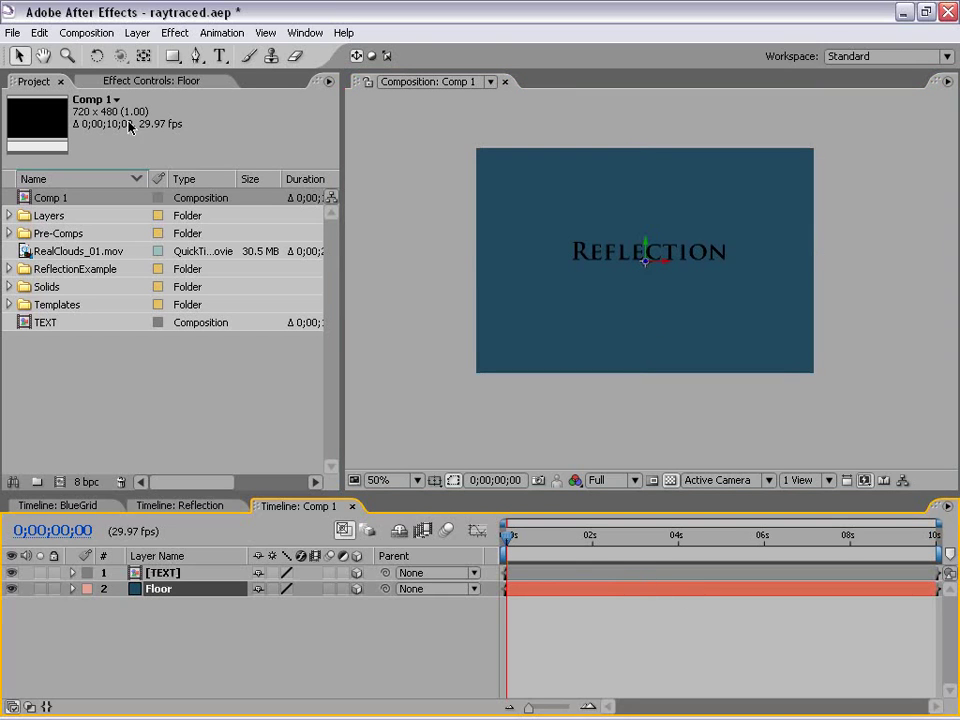
left_click(97, 57)
key("period")
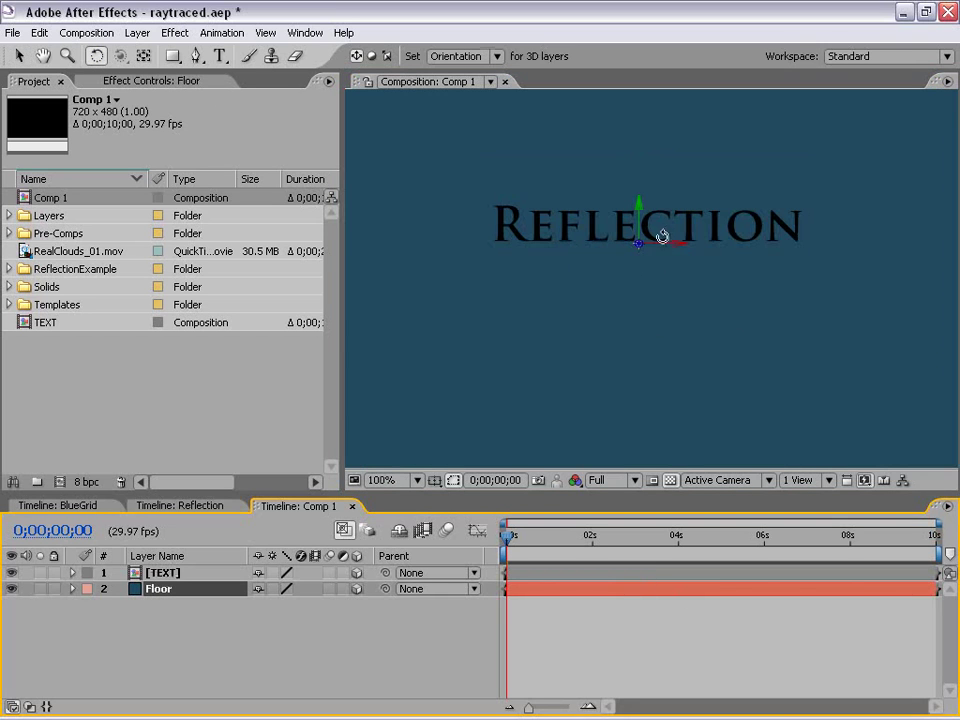
left_click_drag(660, 242, 660, 175)
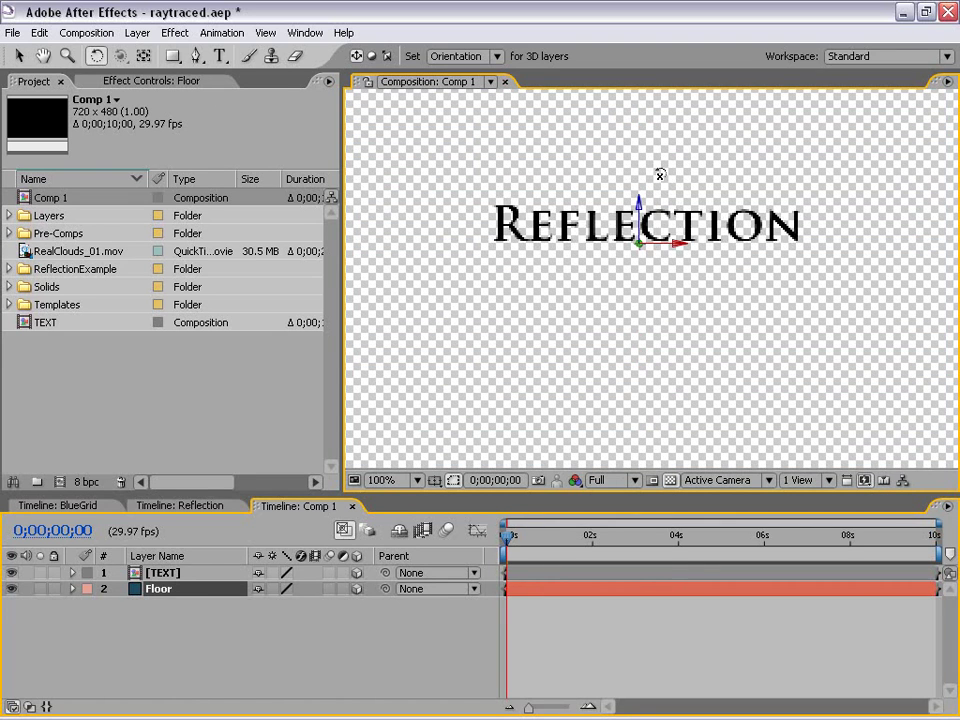
Examine from further out how far the edge-on Floor layer extends beyond the composition frame
key("comma")
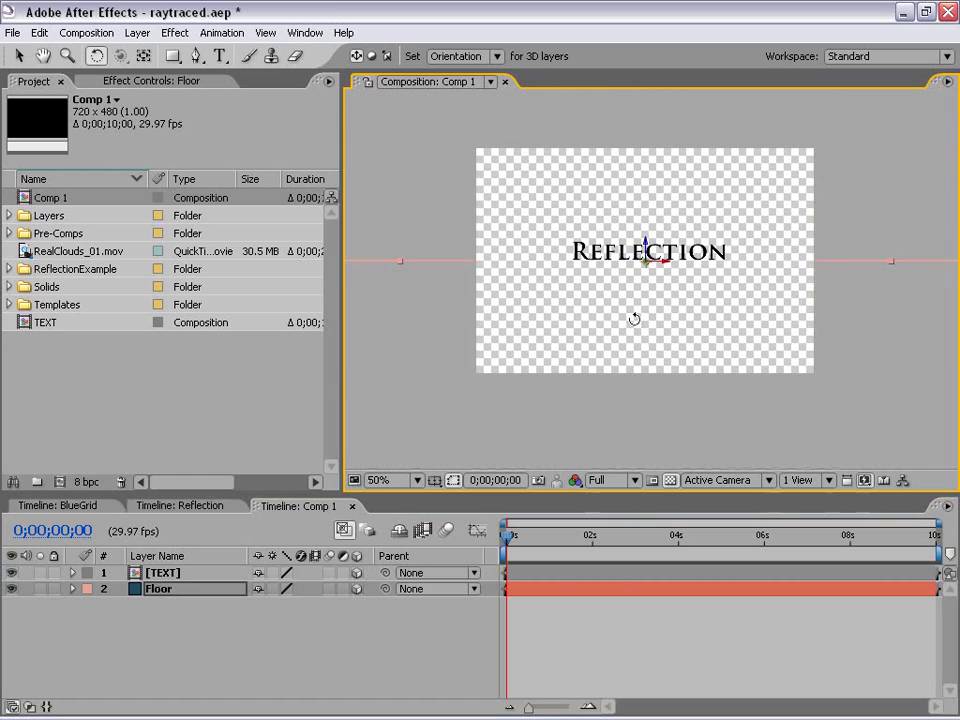
key("comma")
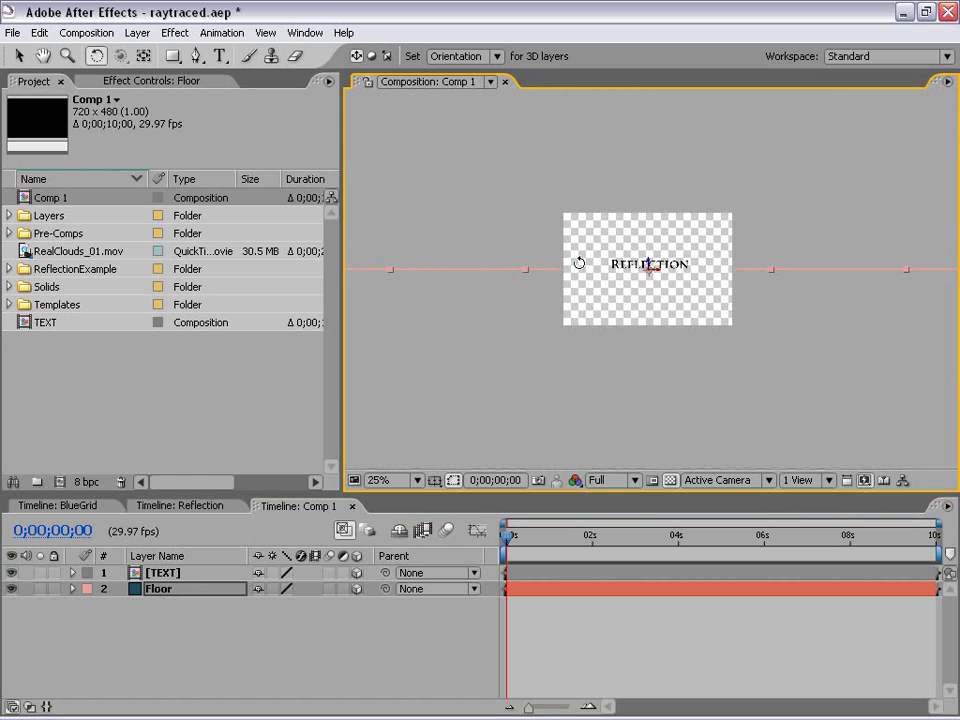
key("slash")
key("comma")
key("comma")
key("comma")
key("comma")
left_click(18, 56)
left_click(663, 157)
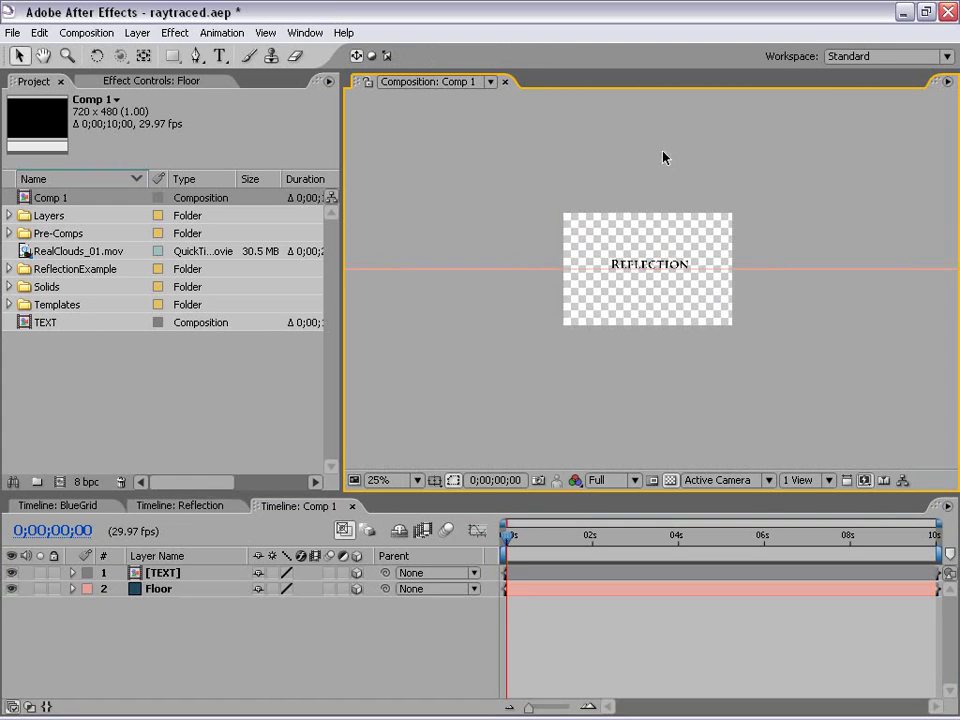
scroll(679, 272, "up", 2)
scroll(670, 285, "down", 1)
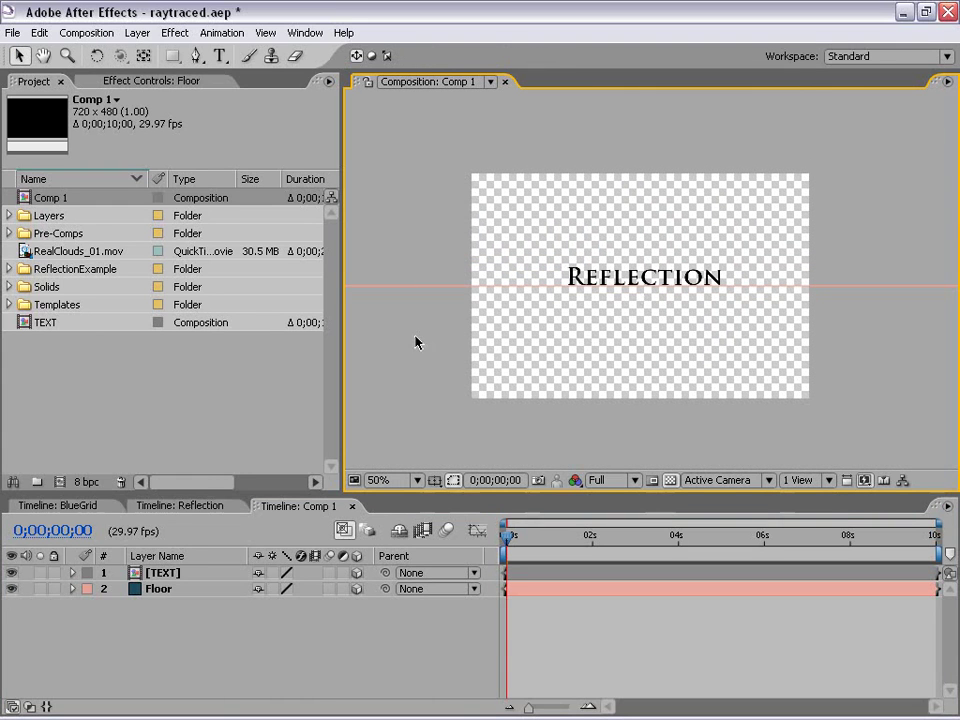
Create a new dark blue solid at the composition's size of 720 by 480 pixels
left_click(137, 32)
mouse_move(146, 55)
left_click(428, 74)
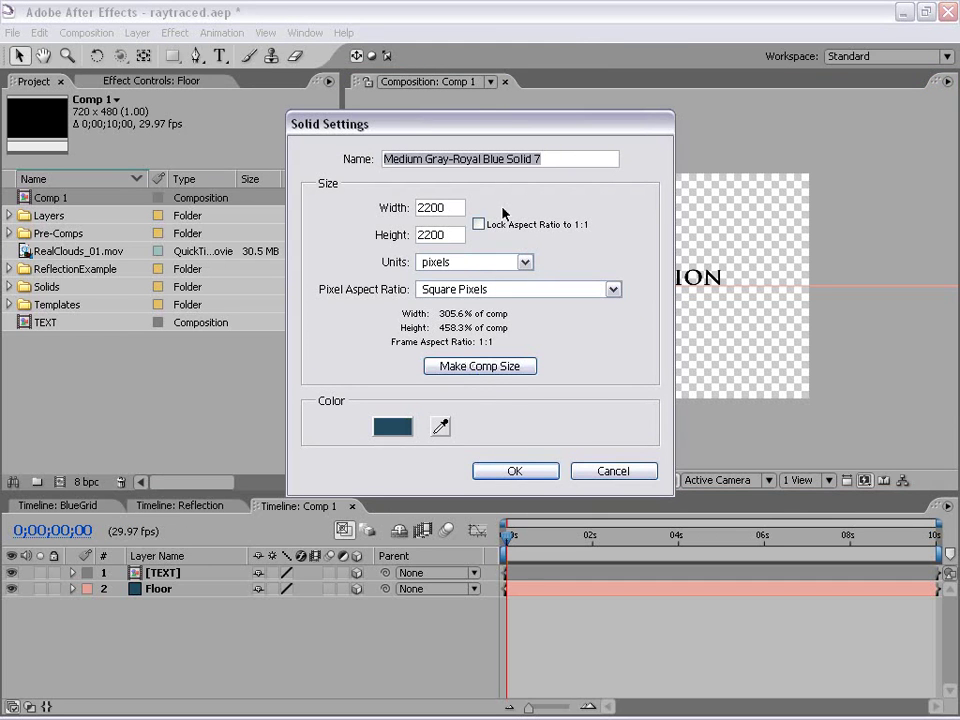
left_click(512, 367)
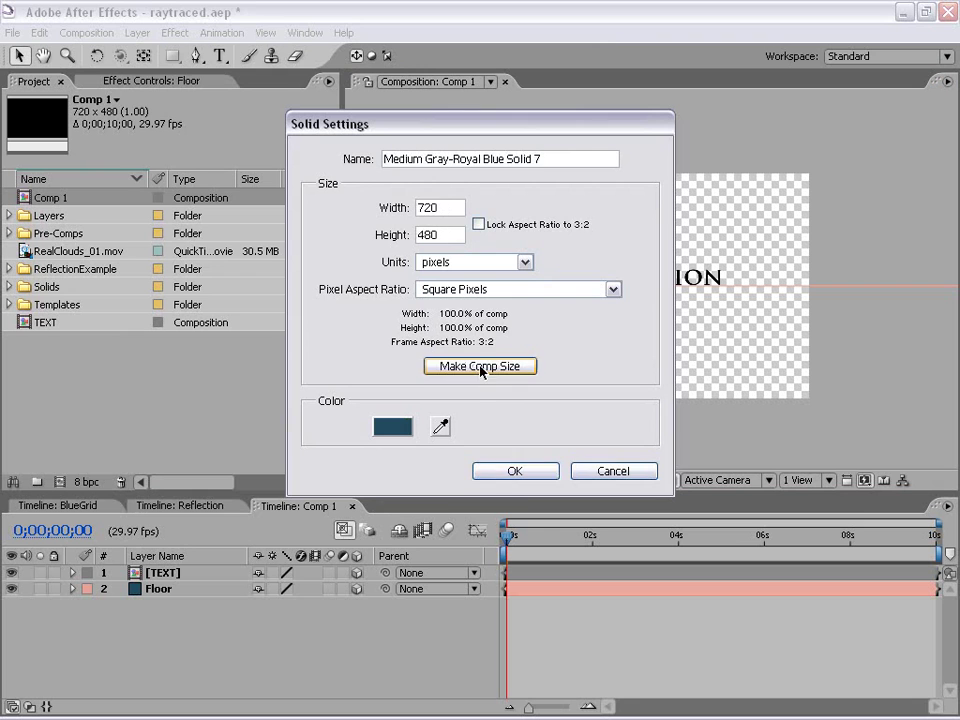
left_click(510, 471)
Move the new solid beneath the Floor layer in the stack and rename it BG
left_click(199, 614)
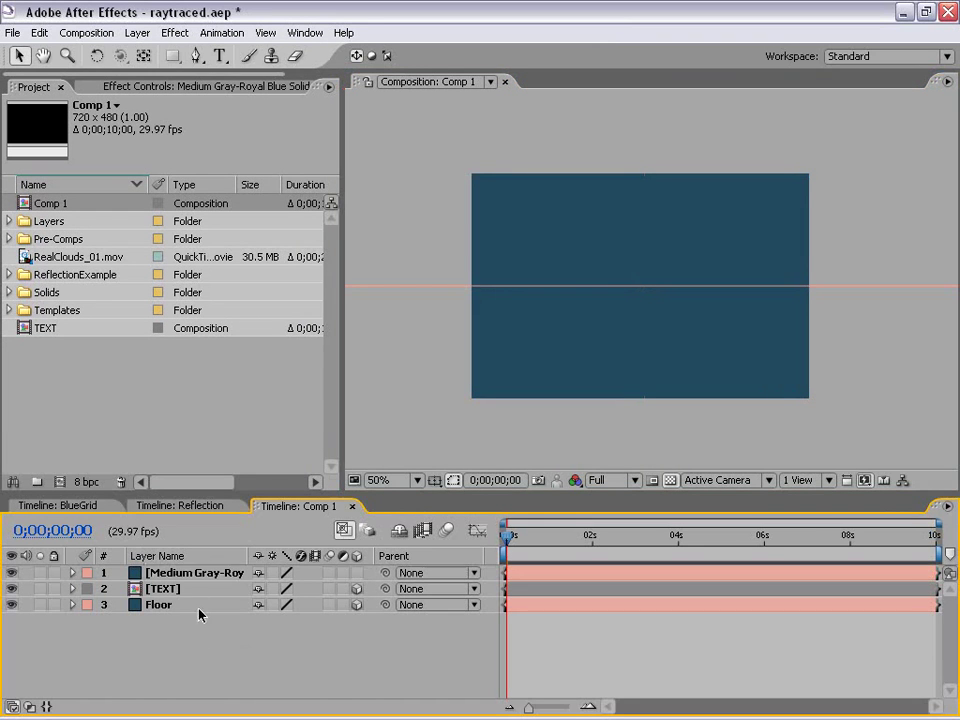
left_click_drag(192, 576, 178, 621)
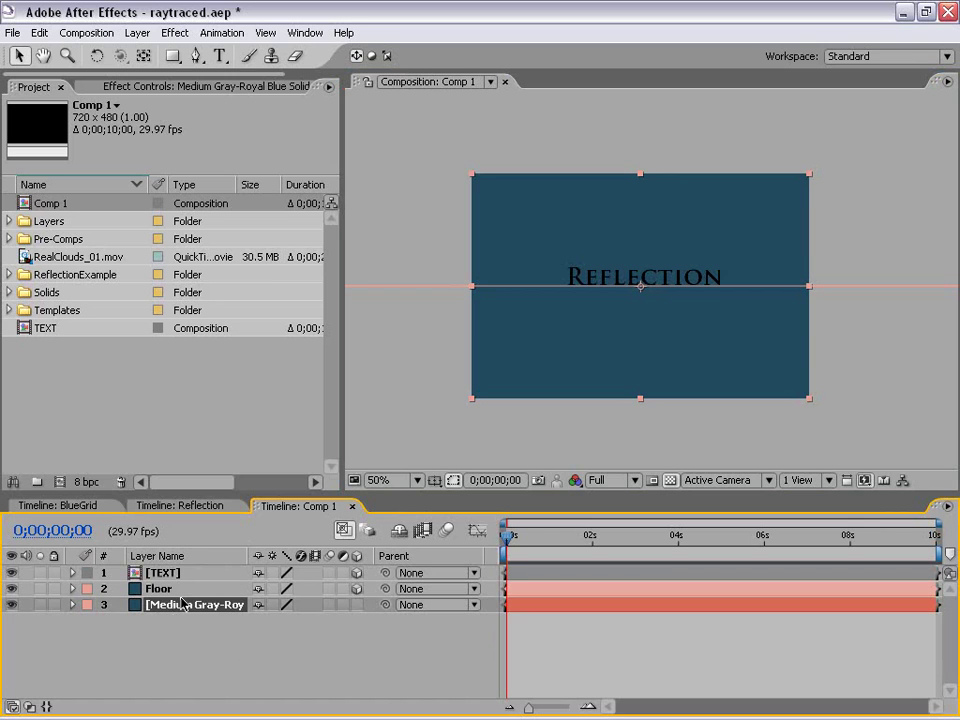
key("Return")
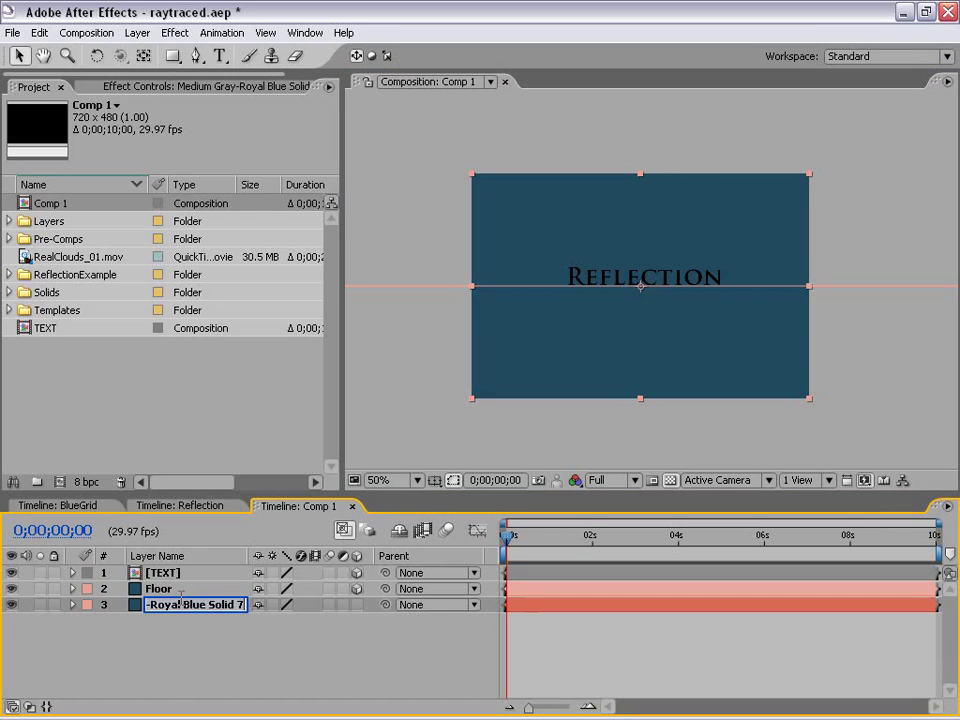
type("BG")
key("Return")
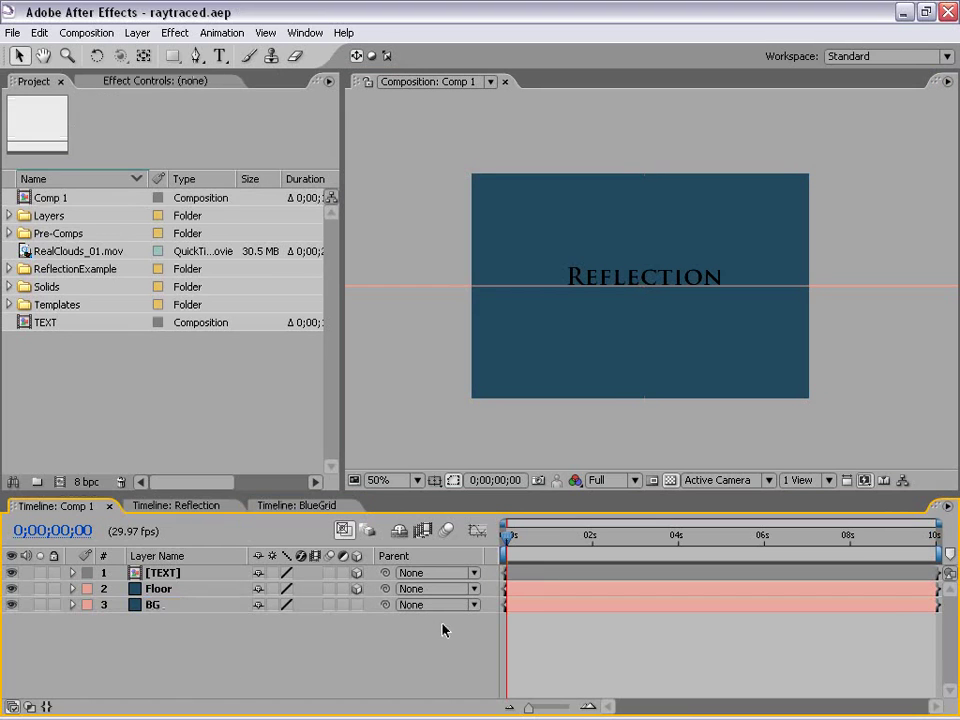
Apply the Ramp generate effect to the BG layer
left_click(542, 606)
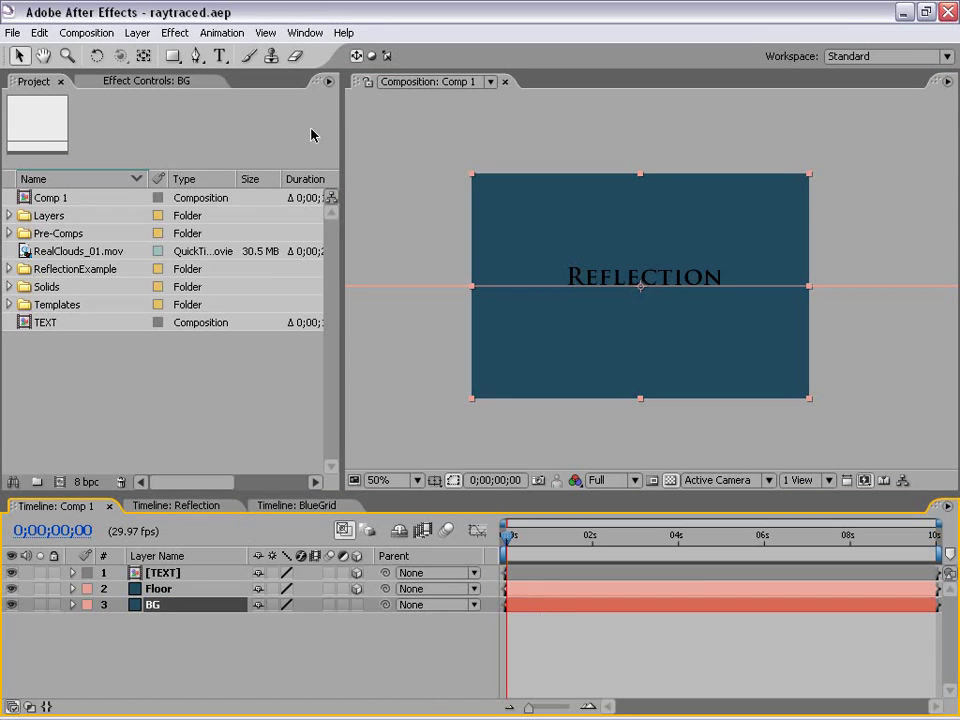
left_click(172, 35)
mouse_move(232, 237)
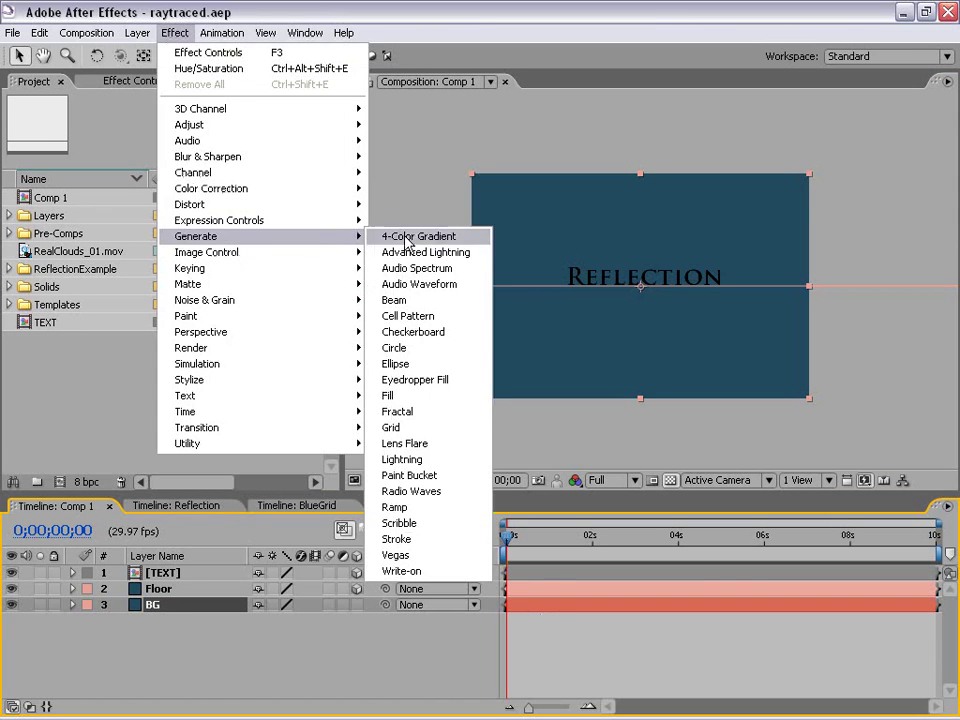
left_click(447, 511)
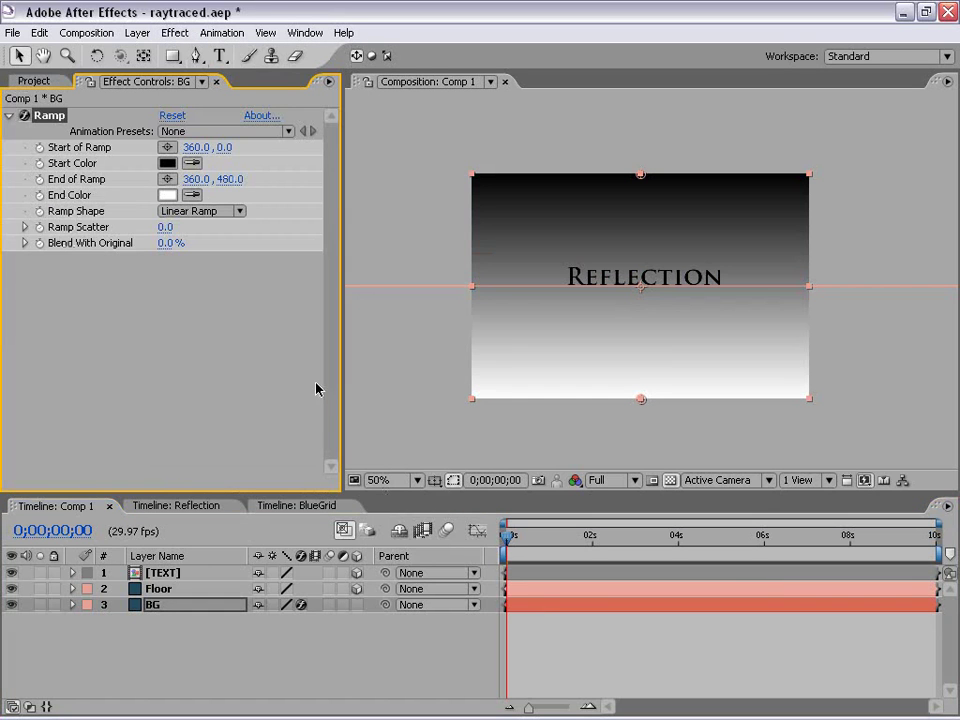
Set the ramp's start color to dark blue, hex 002E48
left_click(167, 163)
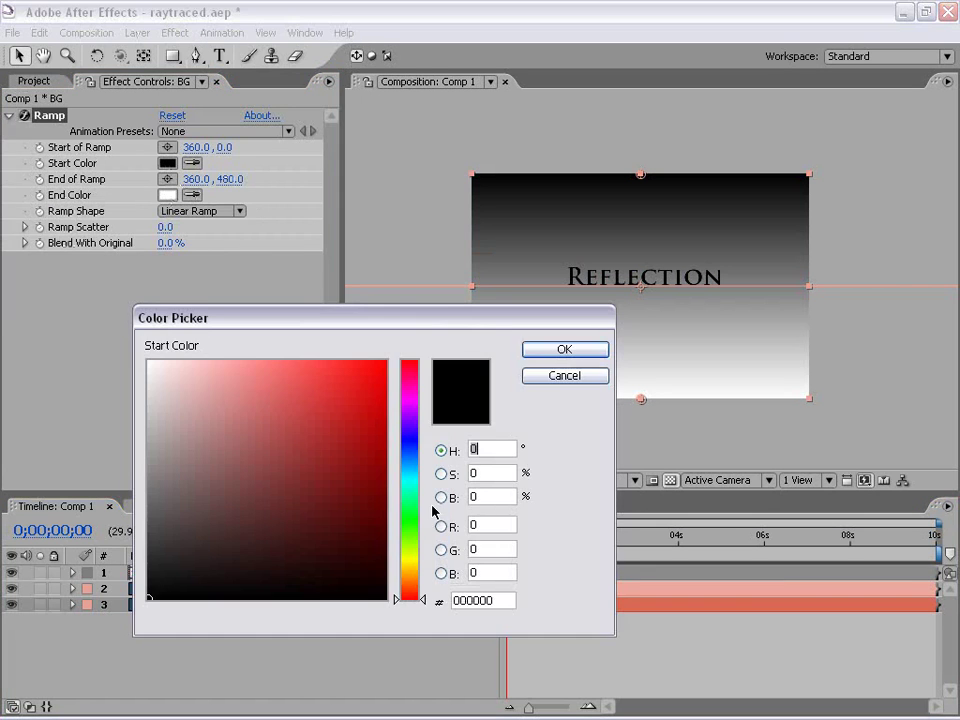
left_click(409, 465)
left_click(317, 525)
left_click_drag(317, 525, 388, 531)
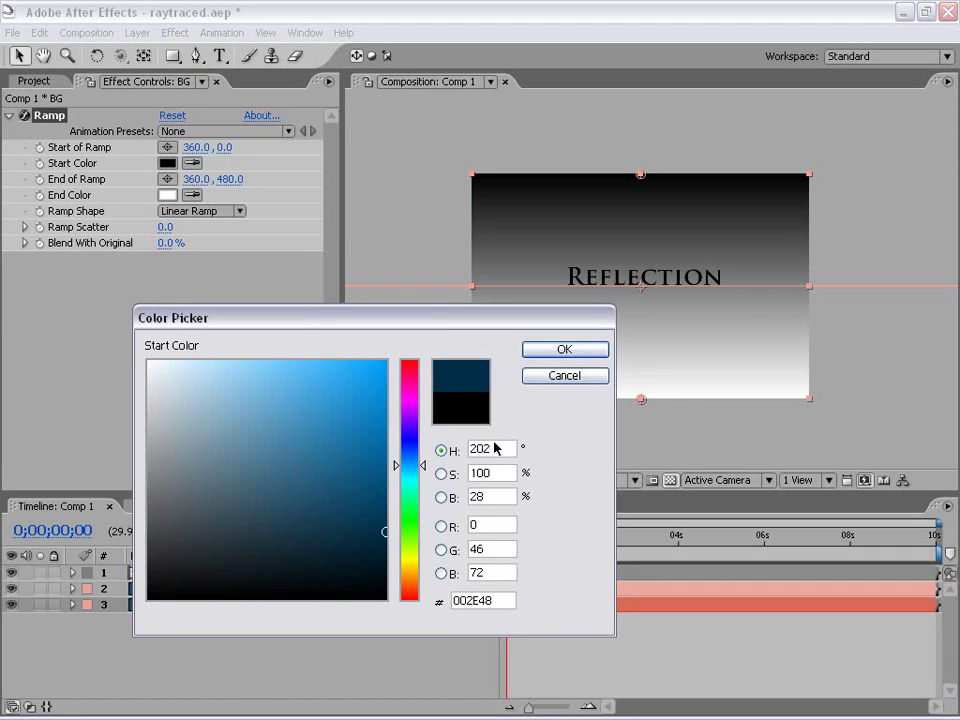
left_click(548, 352)
Set the ramp's end color to pale cyan, hex C7F8FF, and deselect the layer
left_click(167, 196)
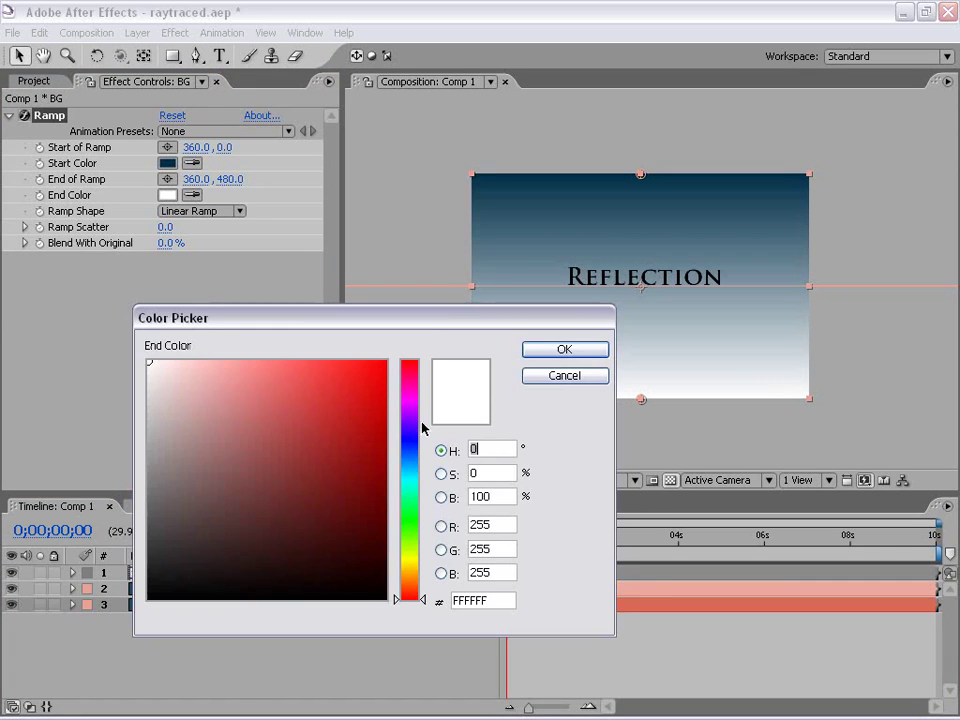
left_click(407, 475)
left_click(201, 361)
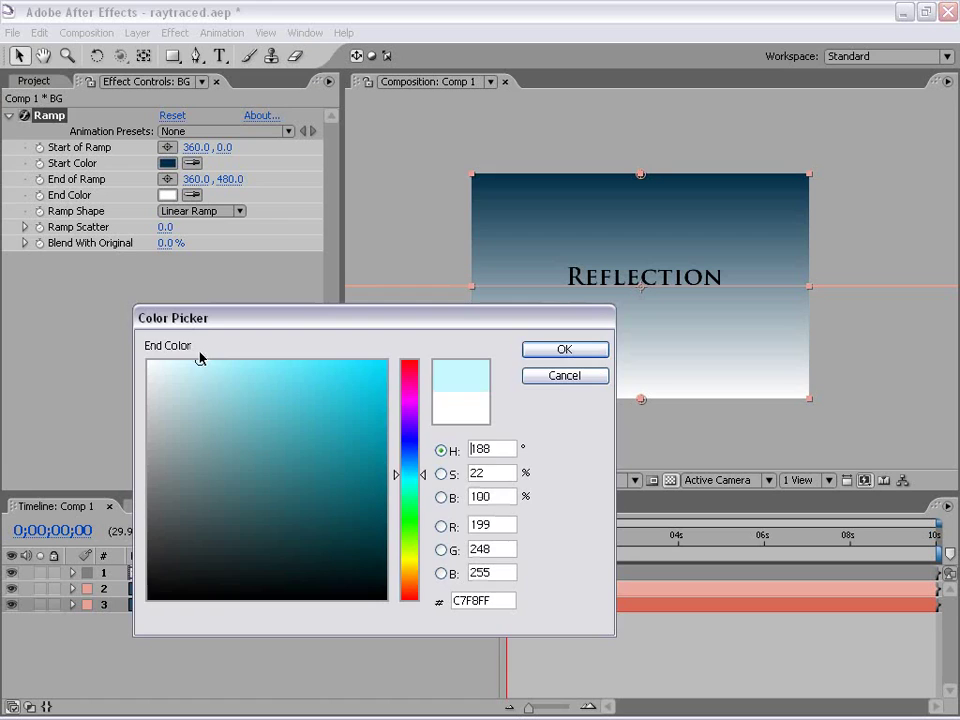
left_click(564, 349)
left_click(847, 190)
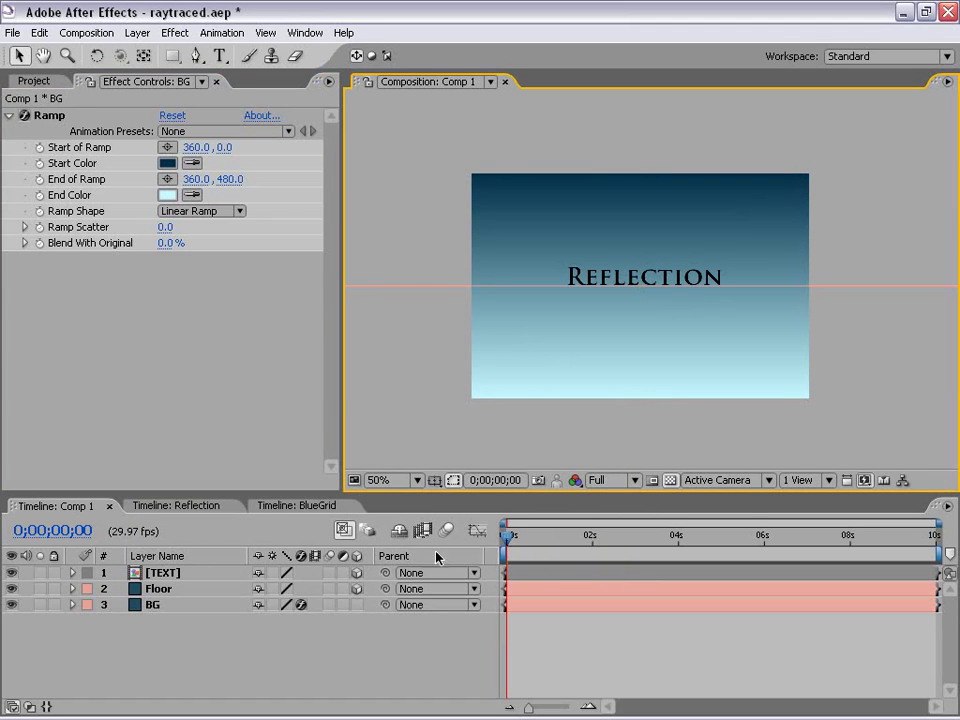
Move the ramp's start point above the frame to about 360, -50 and its end point up to about 360, 358
left_click(42, 119)
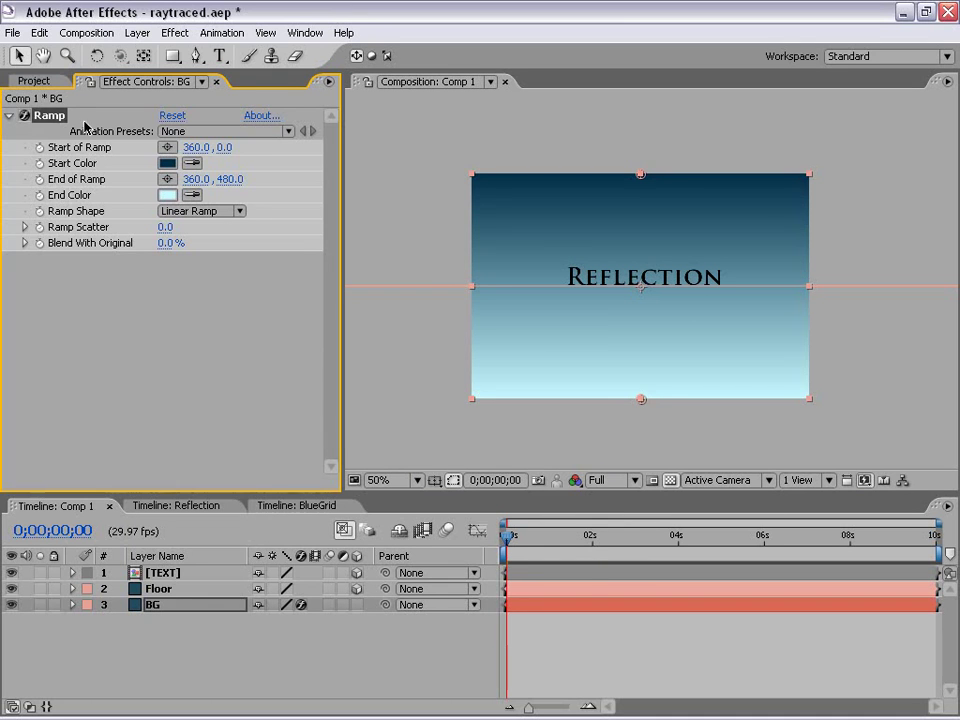
left_click(45, 99)
left_click(50, 116)
left_click_drag(641, 178, 641, 151)
left_click_drag(645, 406, 645, 349)
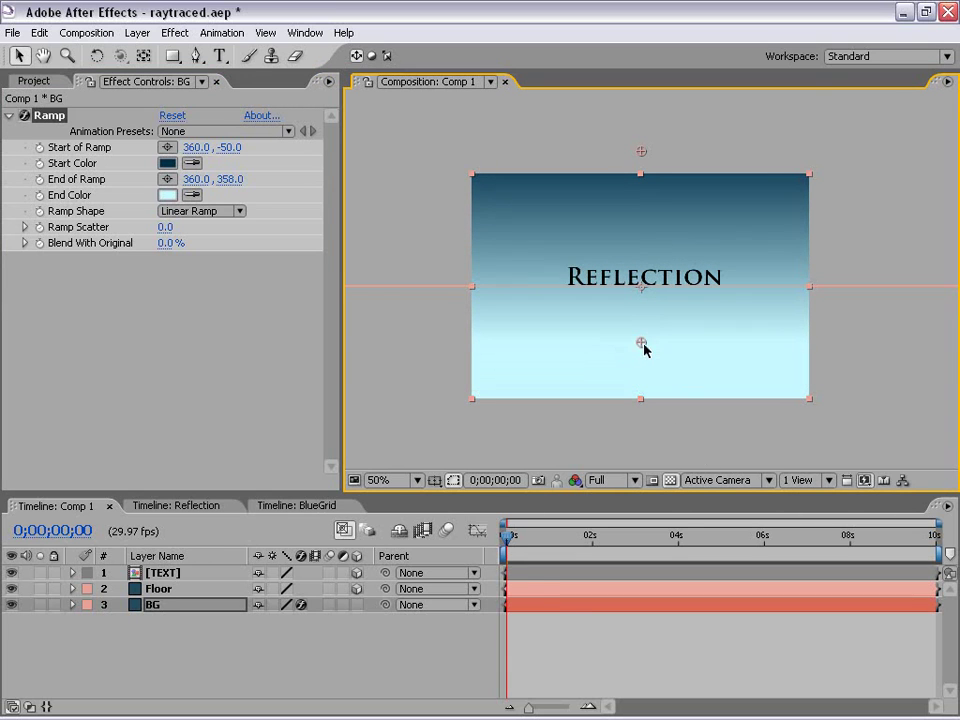
left_click(581, 622)
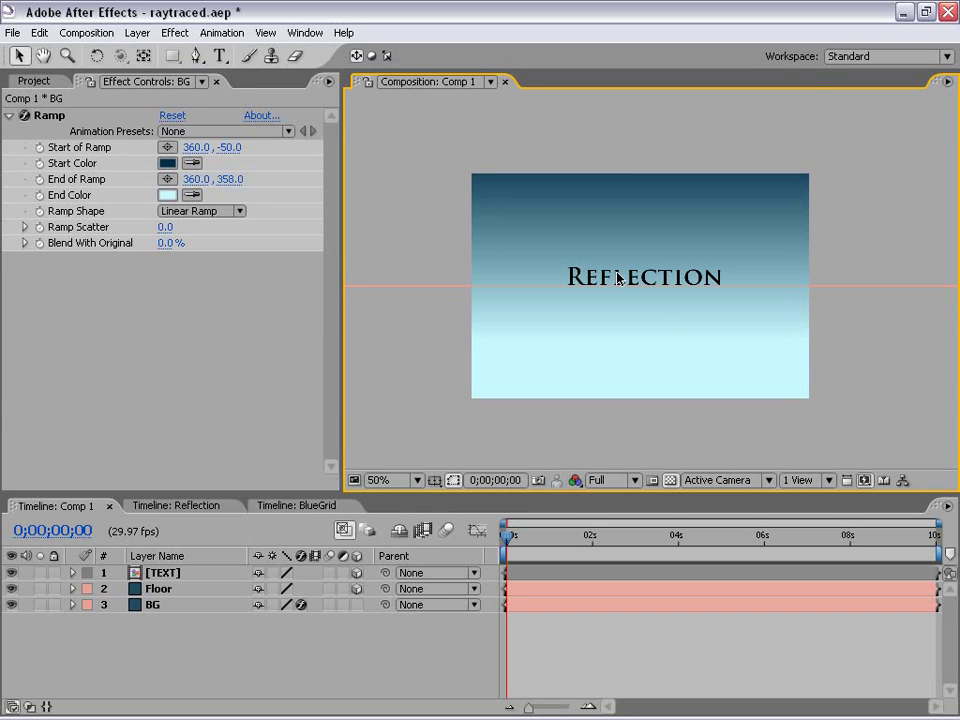
Add a new camera with the Custom preset, a zoom of 1111 pixels and depth of field disabled
left_click(136, 32)
mouse_move(144, 55)
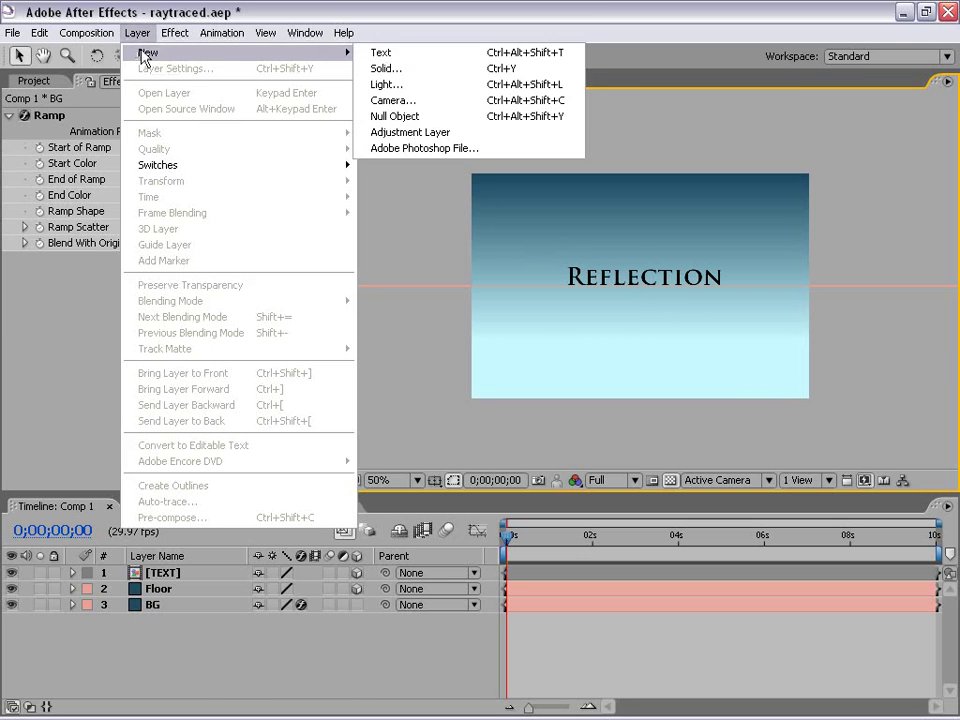
left_click(393, 101)
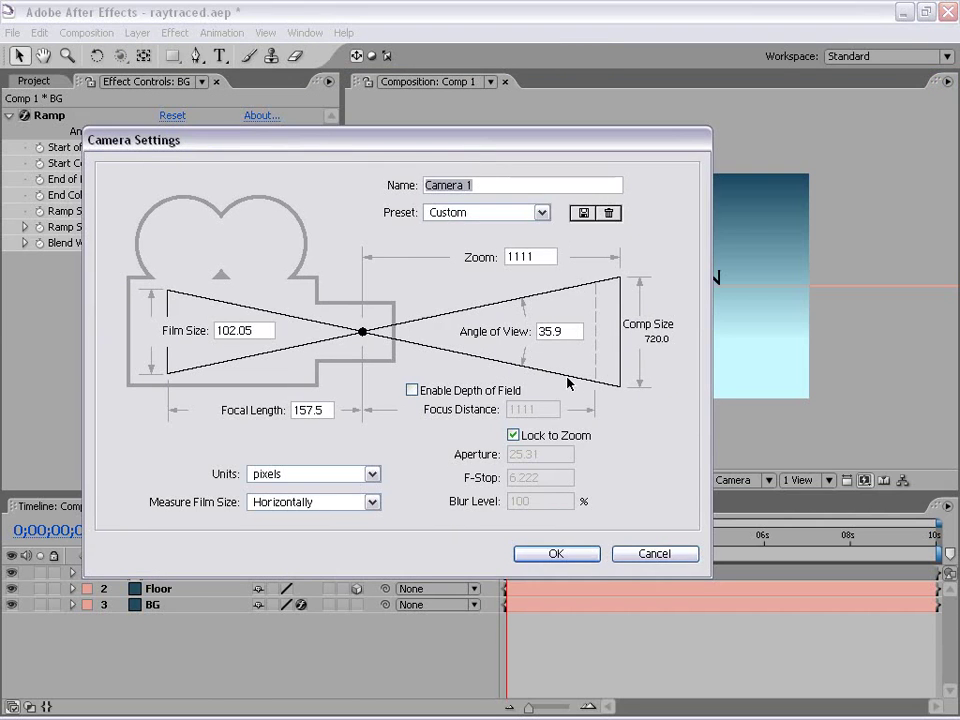
left_click(556, 555)
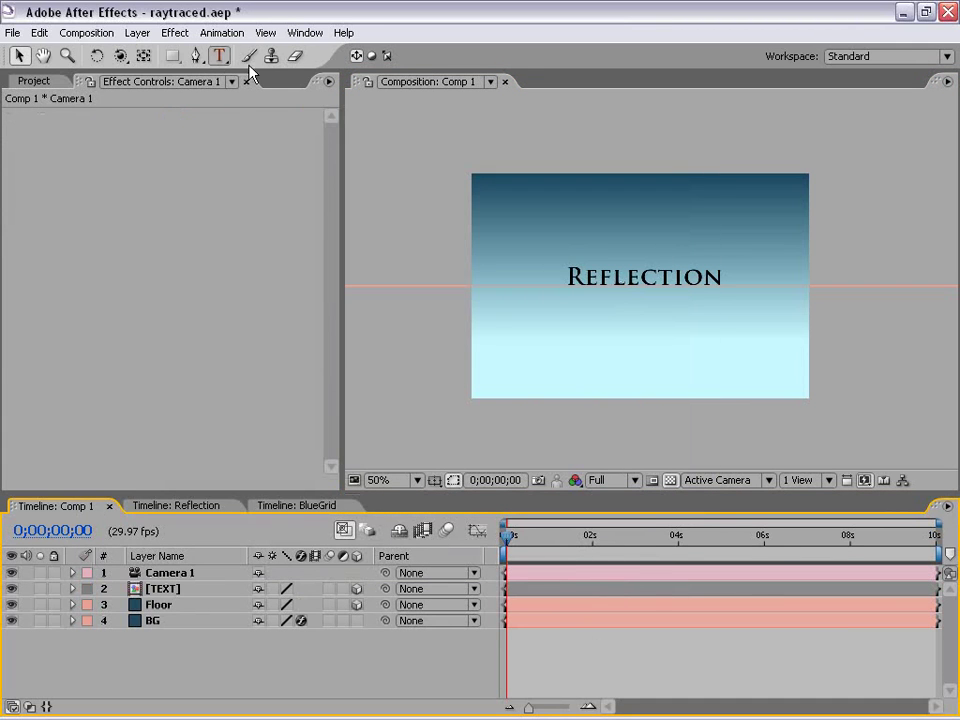
Orbit the camera so that it looks slightly down onto the Floor layer
left_click(119, 57)
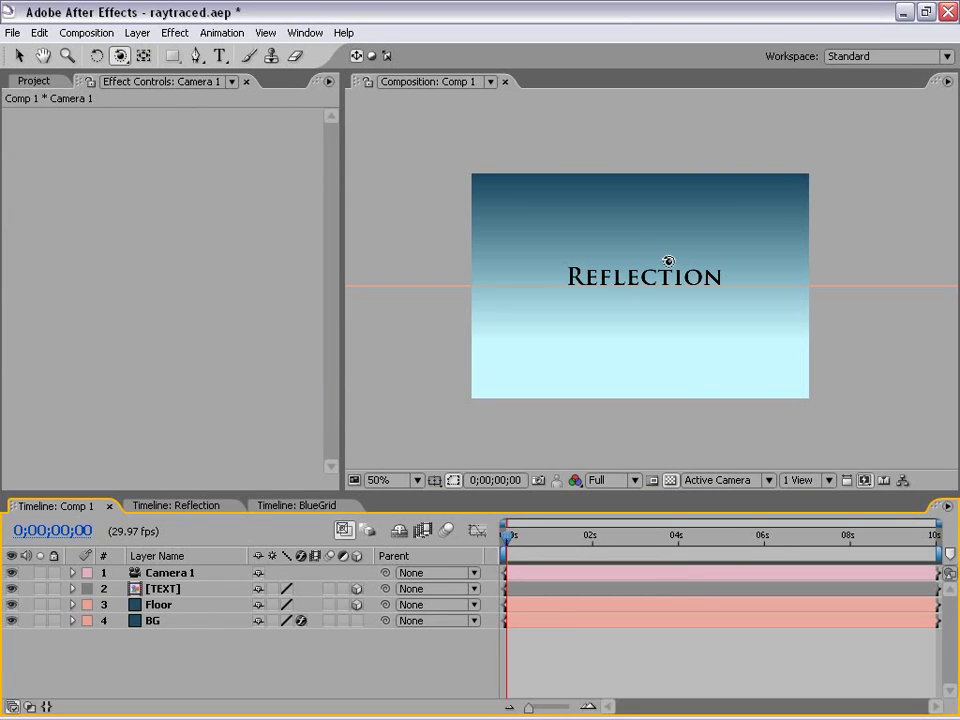
left_click_drag(643, 258, 619, 279)
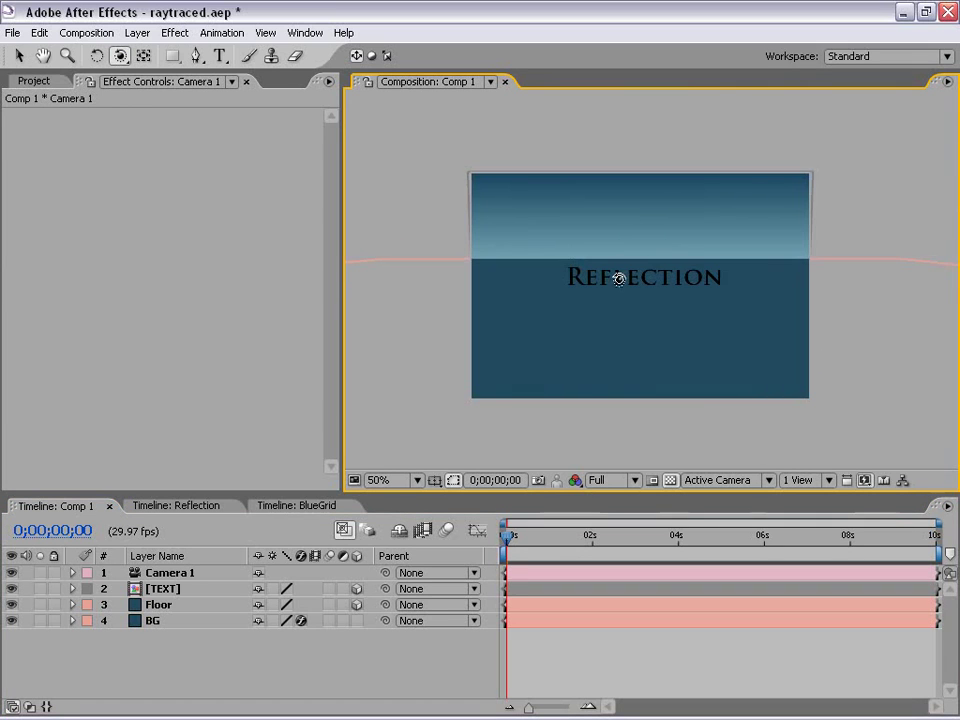
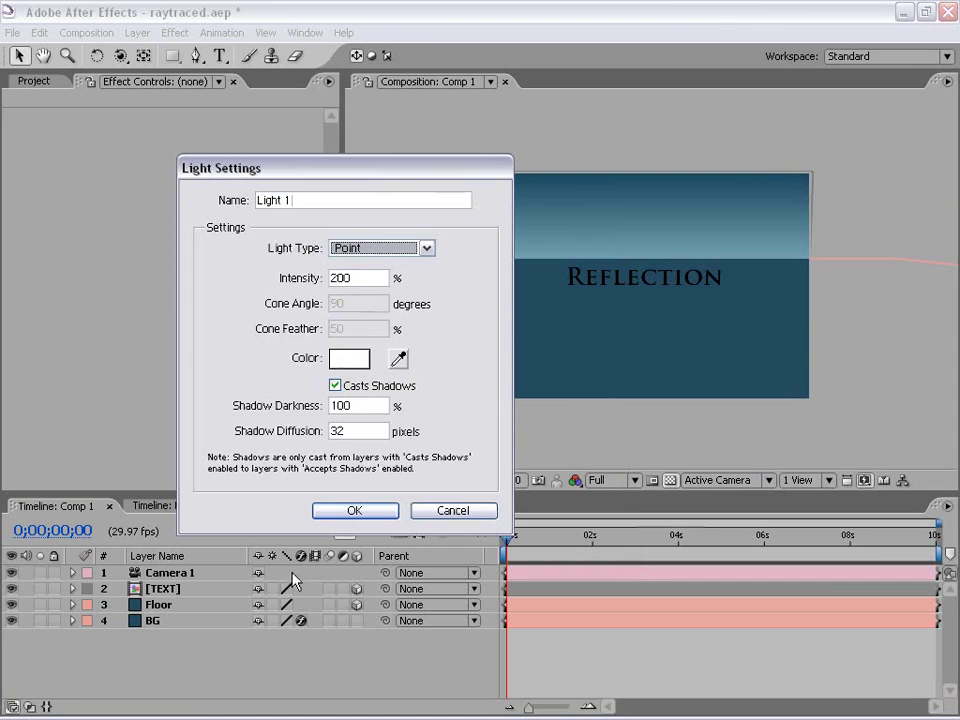
Add a Point light at 200% intensity that casts shadows with 100% darkness and 32 pixels of diffusion
key("Tab")
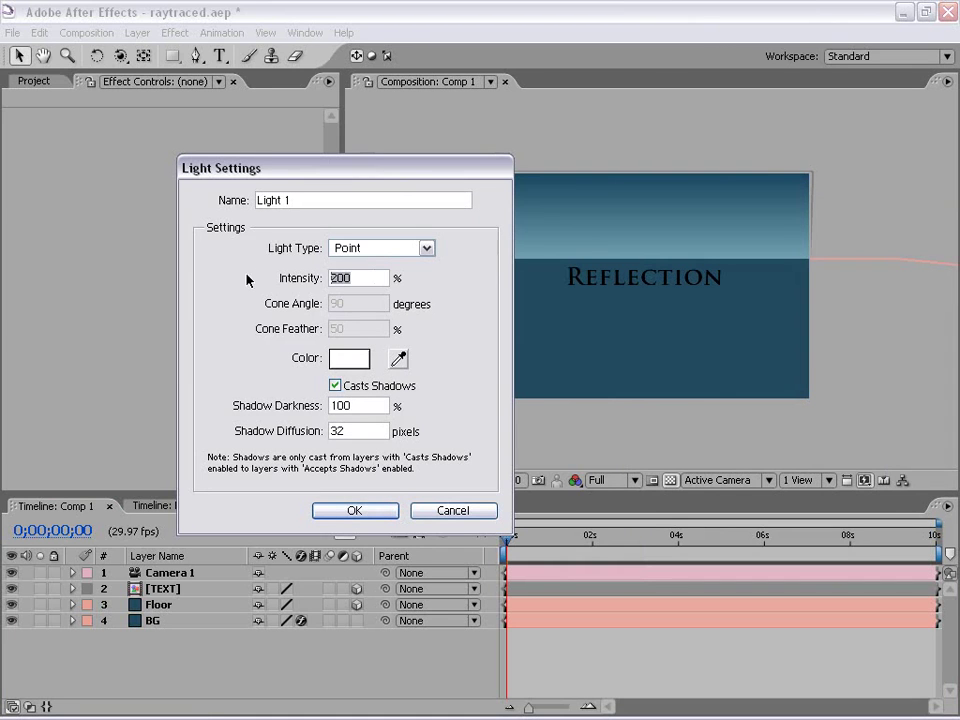
left_click(354, 511)
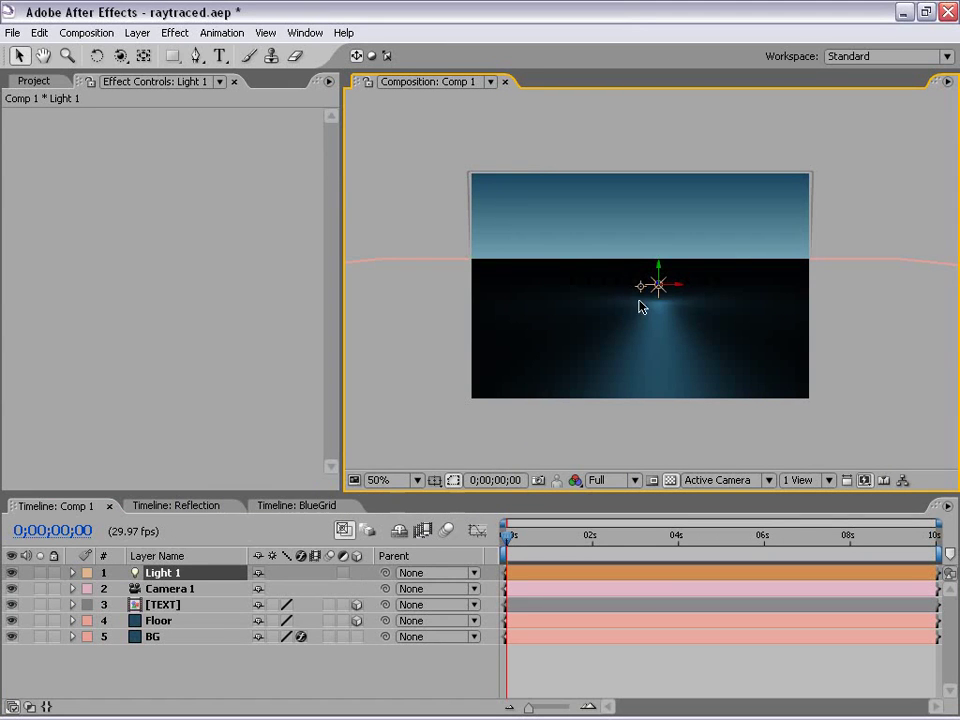
Raise the new light vertically so that it sits above the text and the floor's horizon
key("period")
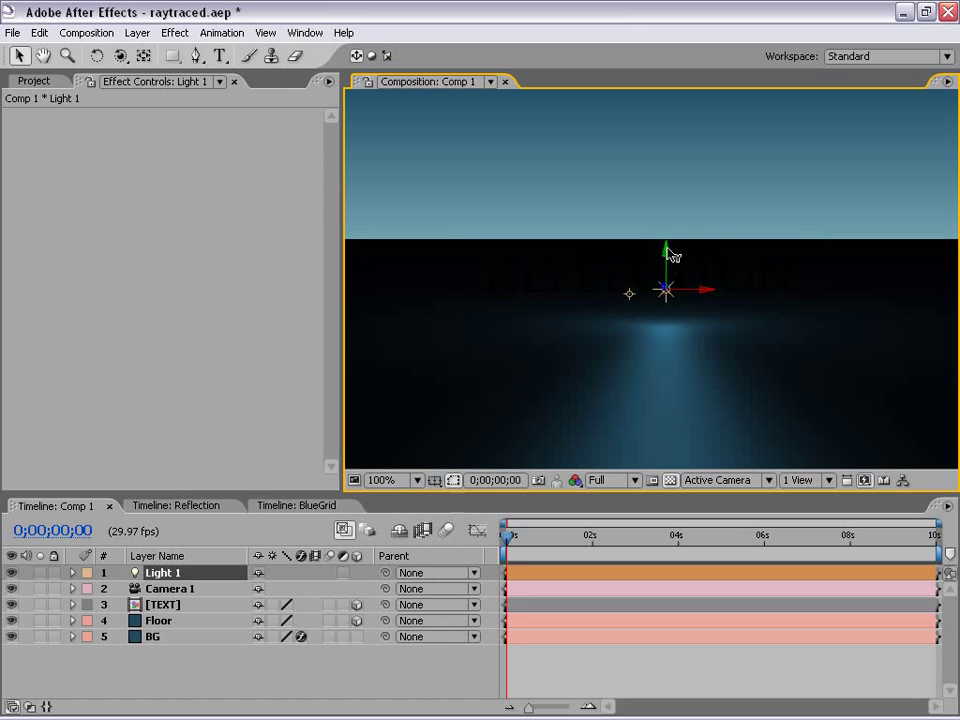
left_click_drag(668, 278, 722, 420)
key("comma")
key("period")
key("period")
key("comma")
key("comma")
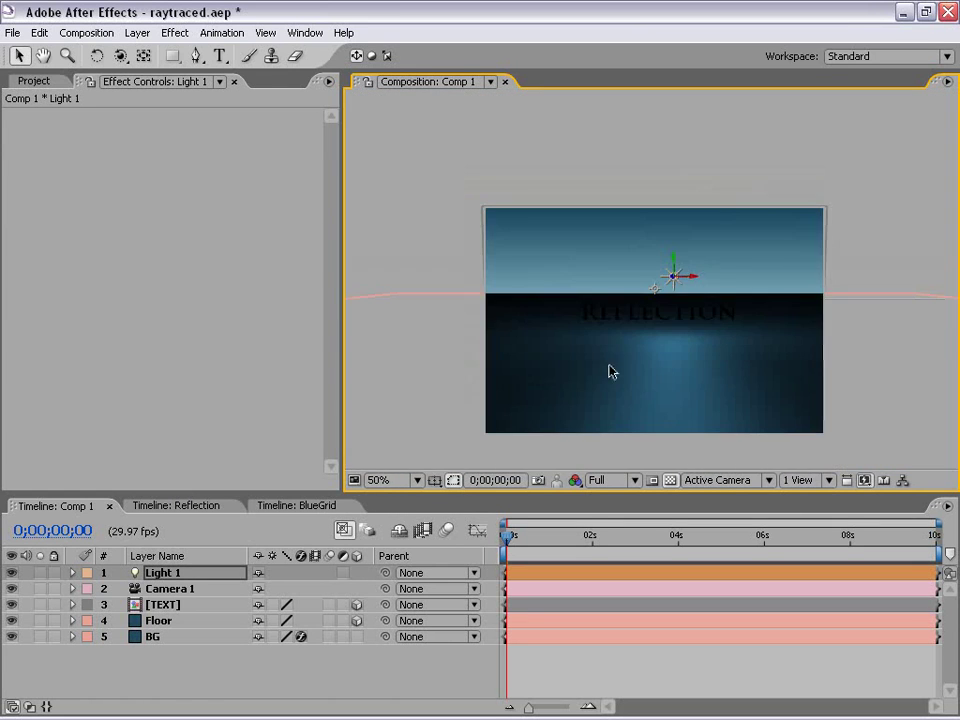
Push the light back in depth behind the text, refining its Z position in the Top view, and return to the Active Camera view
key("period")
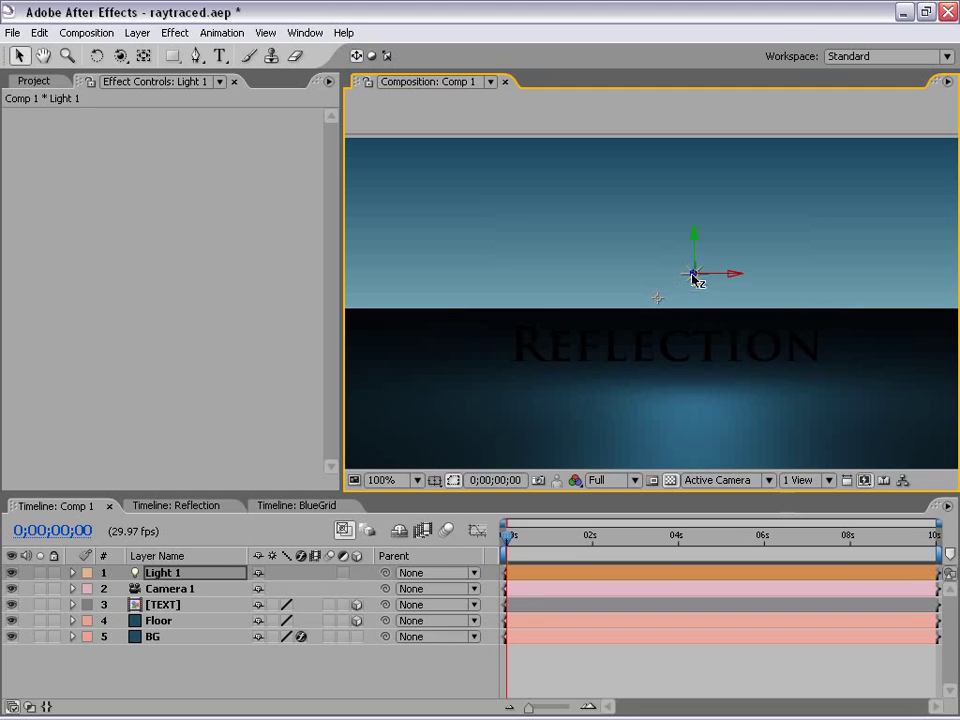
left_click_drag(693, 279, 425, 250)
left_click(724, 480)
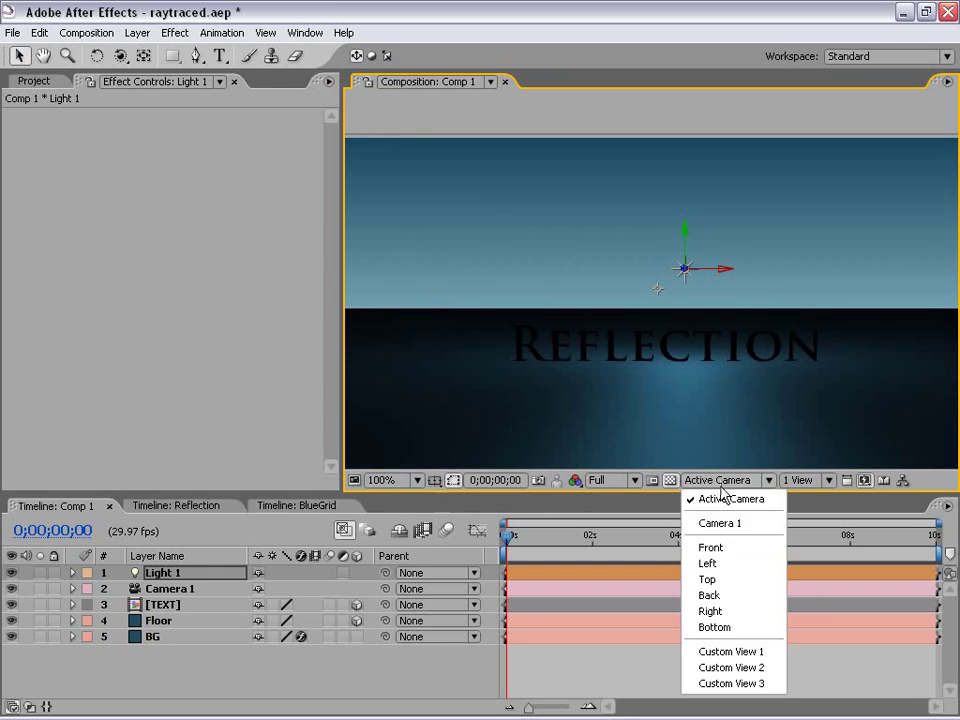
left_click(716, 582)
key("comma")
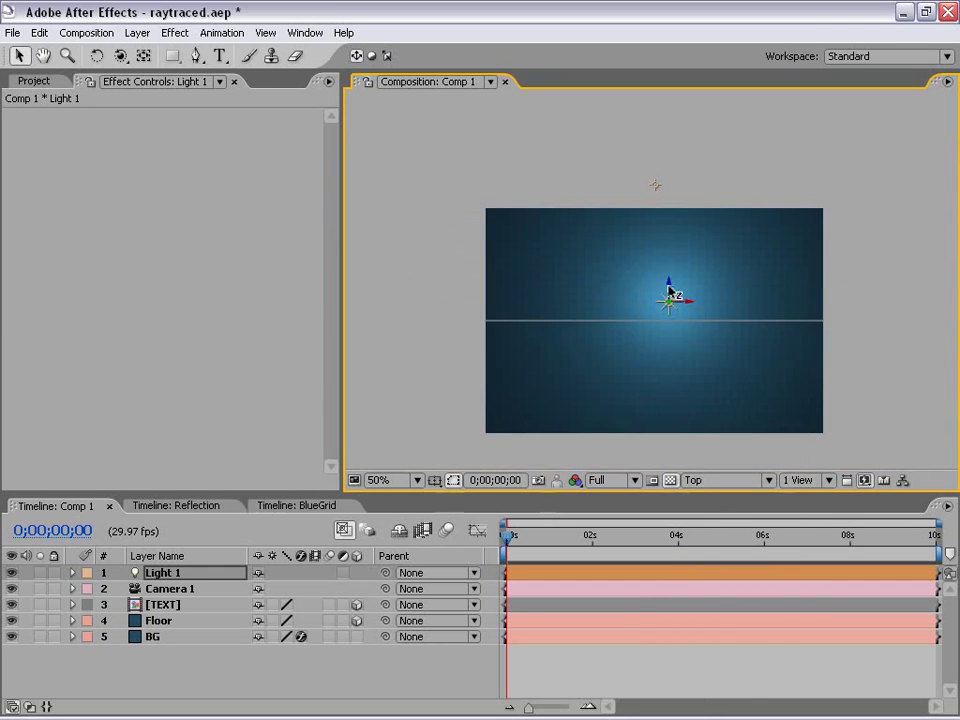
left_click_drag(669, 283, 669, 253)
left_click(709, 482)
left_click(708, 508)
key("period")
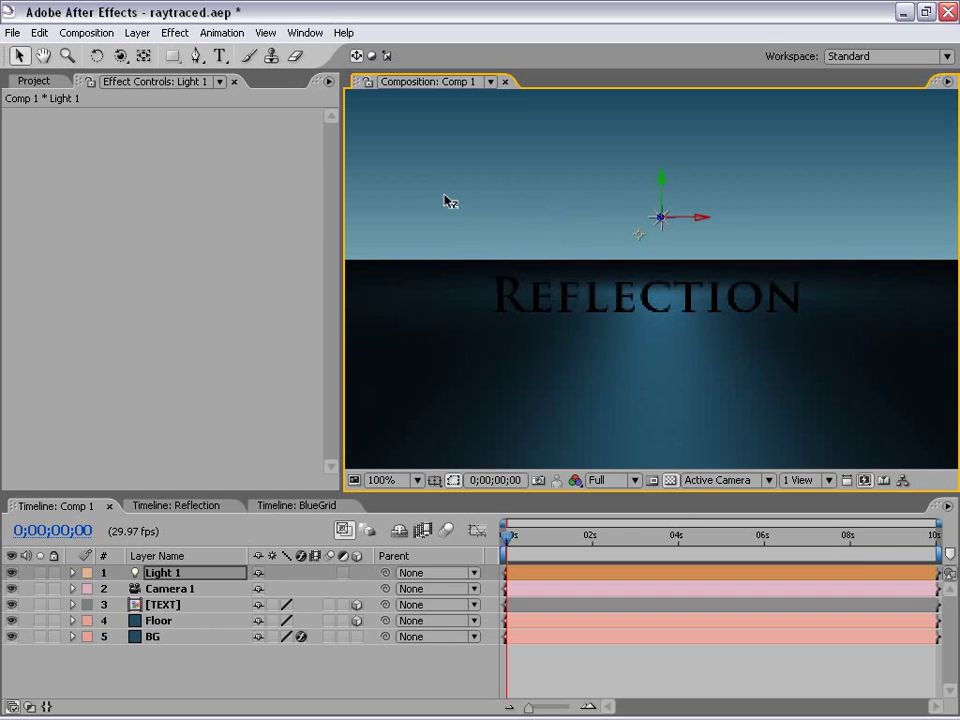
Add a second light of the Ambient type with an intensity of 30%
key("comma")
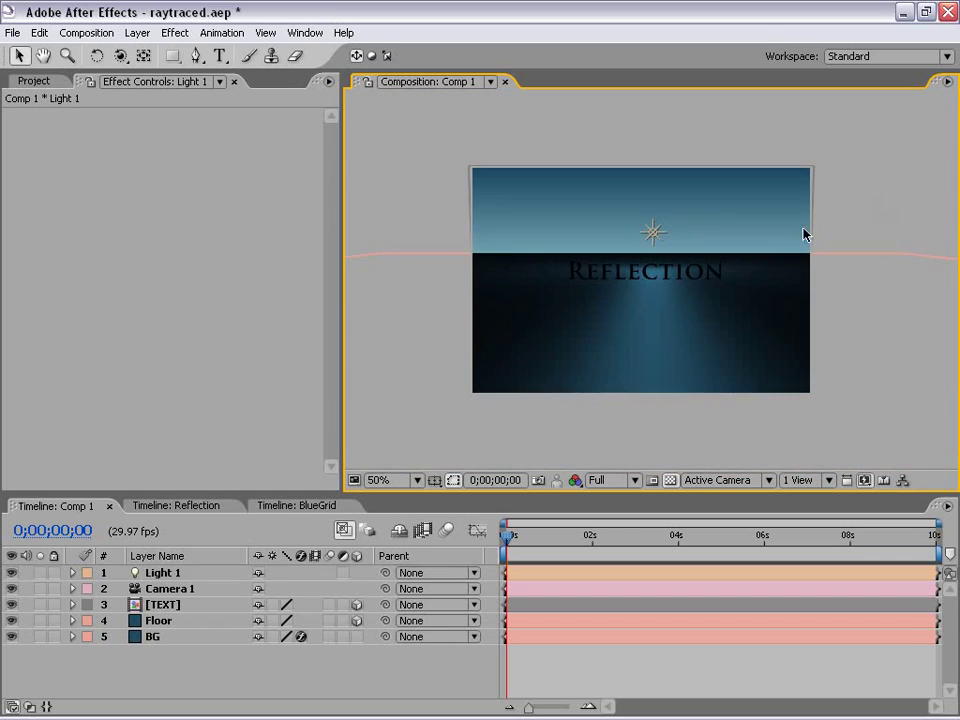
key("period")
key("comma")
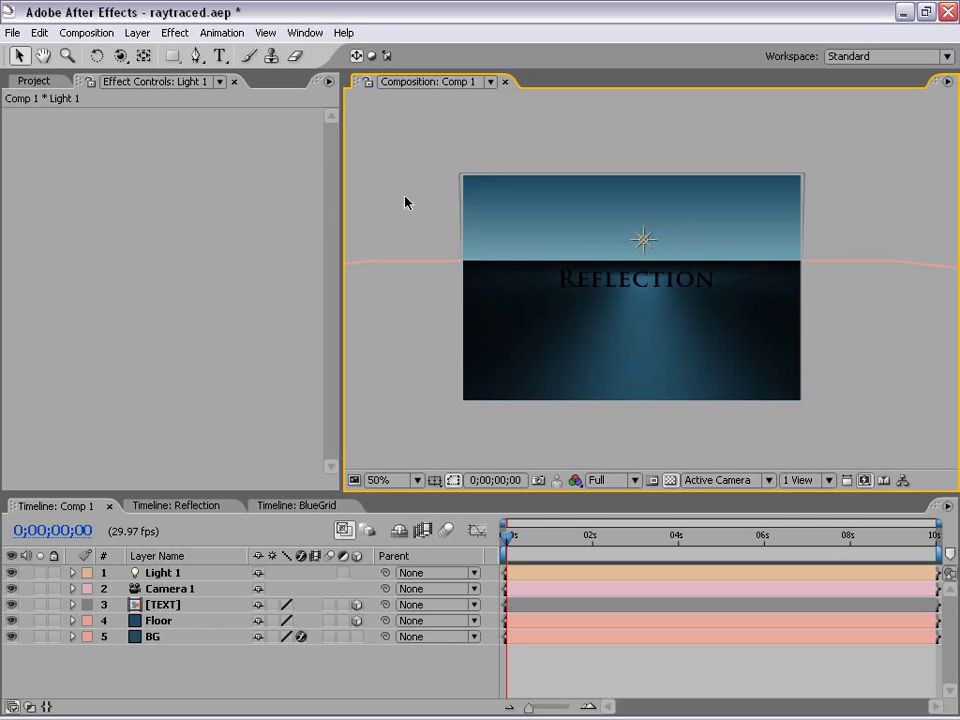
left_click(136, 33)
mouse_move(140, 54)
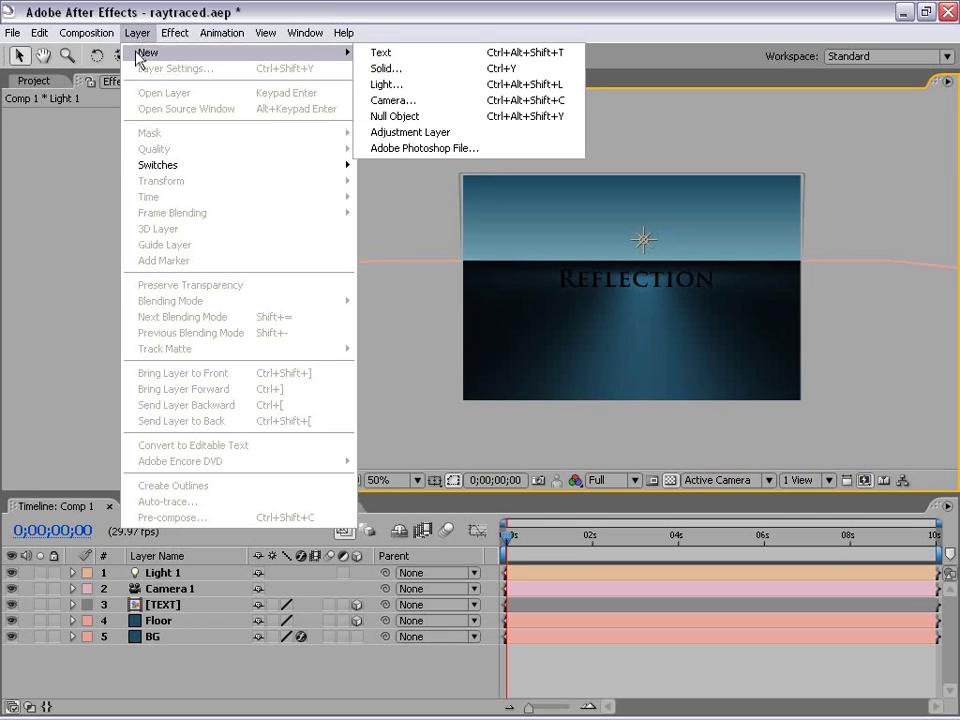
left_click(396, 86)
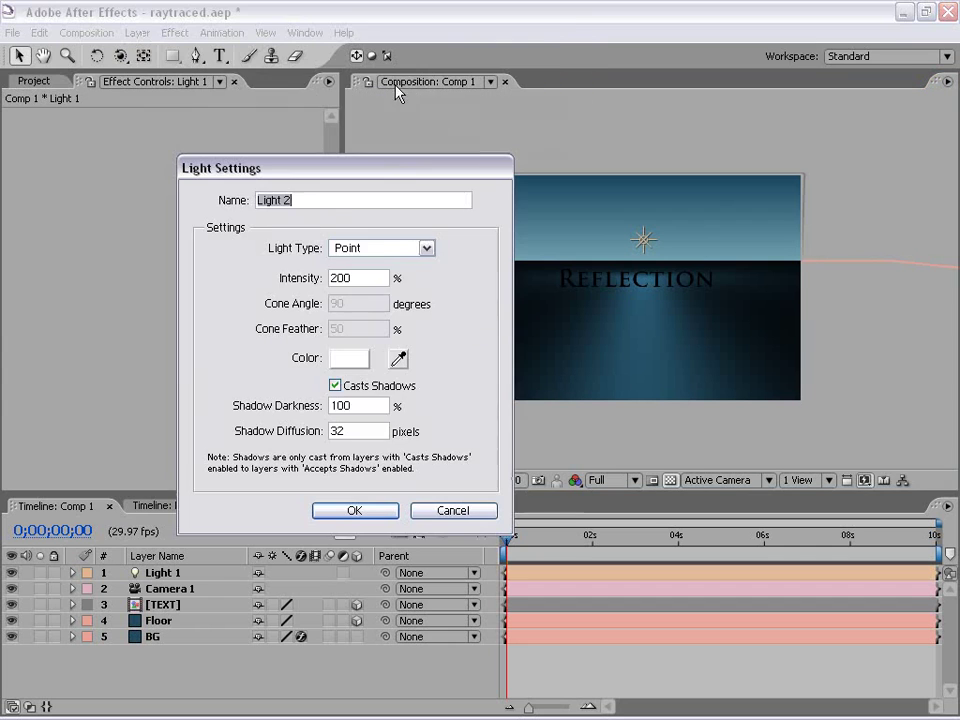
left_click(372, 248)
left_click(412, 299)
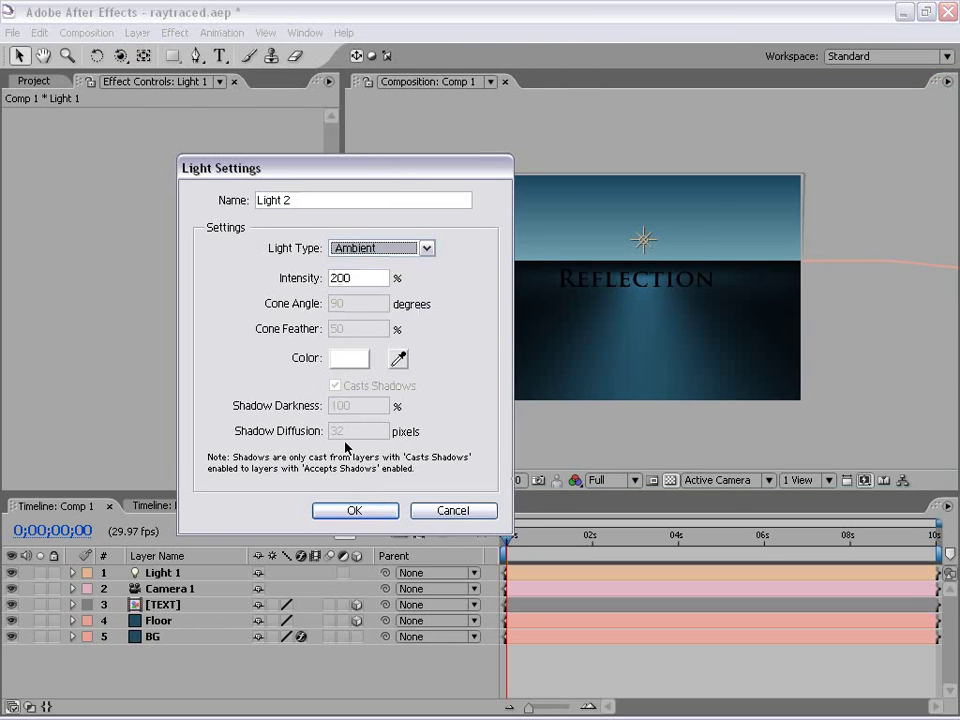
double_click(361, 278)
type("30")
left_click(354, 512)
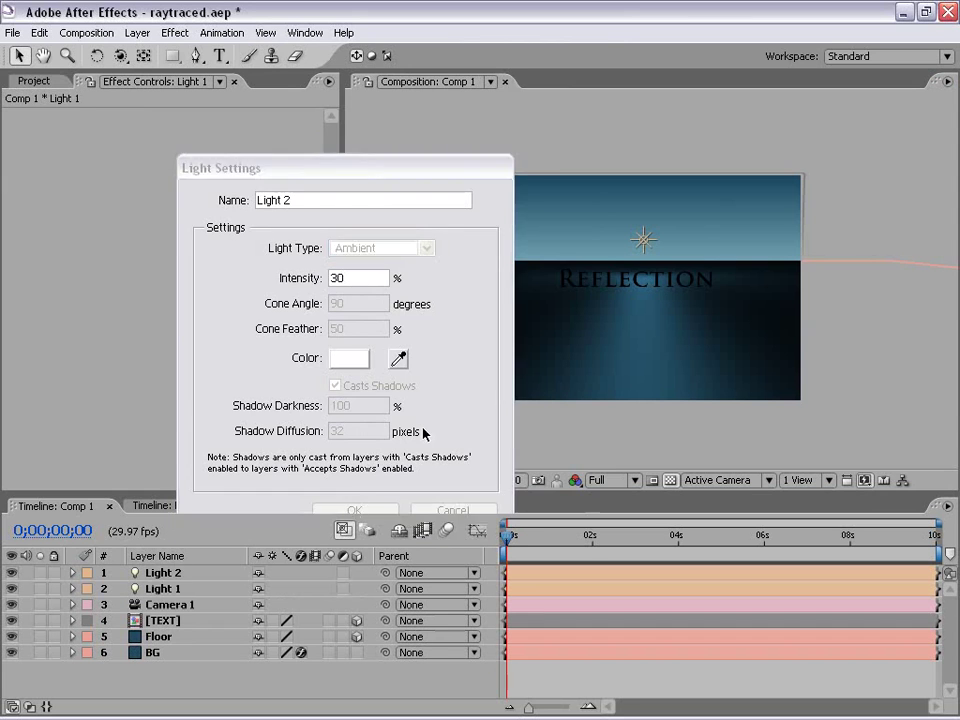
key(".")
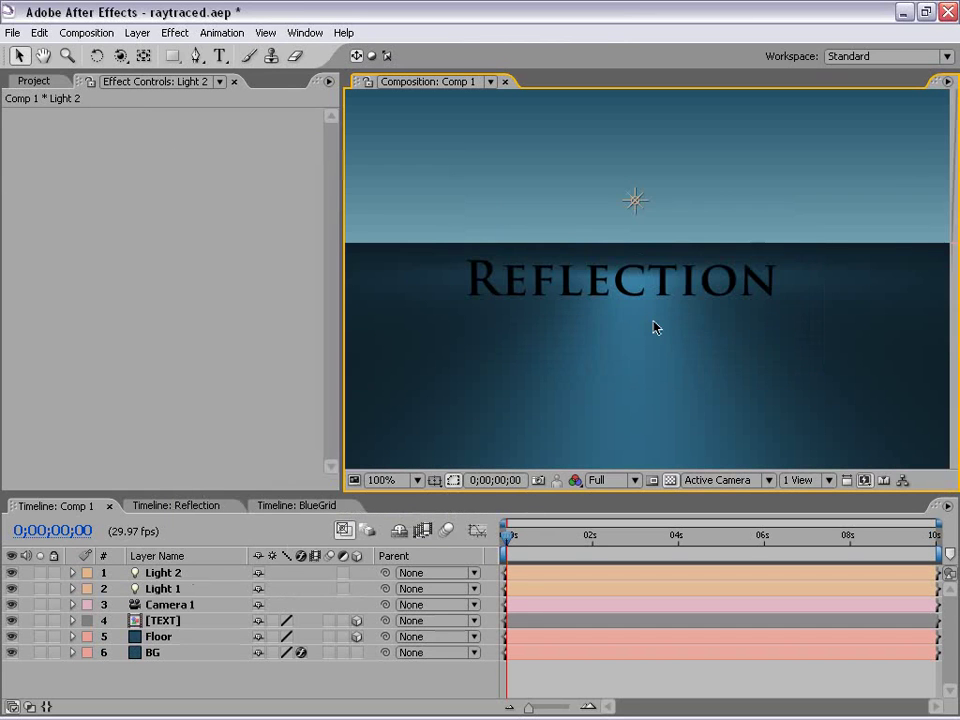
Reveal the Intensity property of both Light 1 and Light 2 in the timeline
left_click(160, 573)
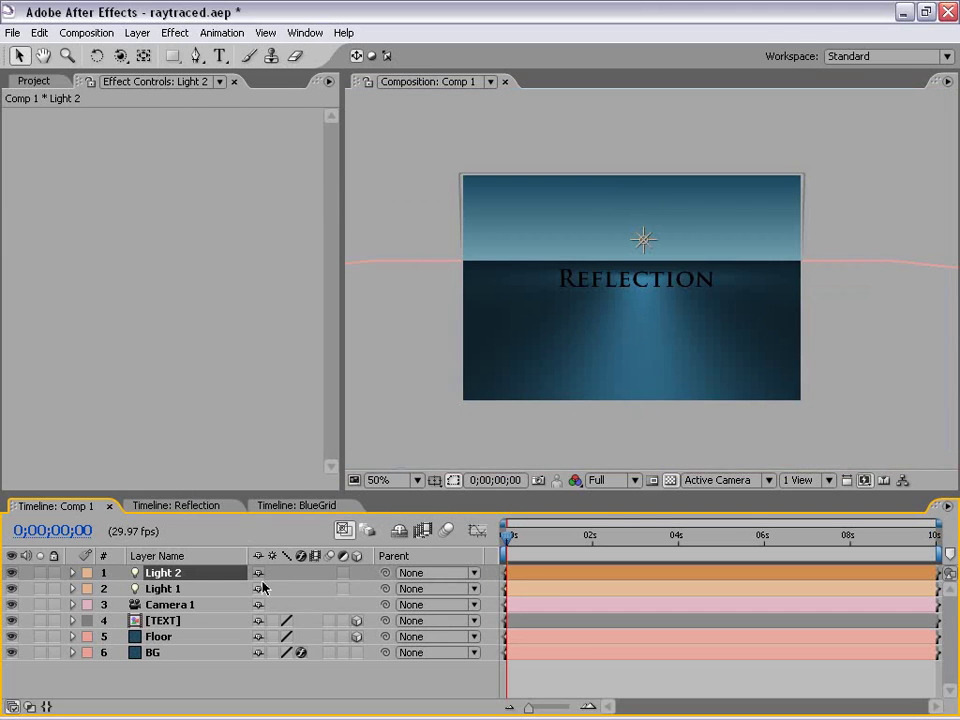
left_click(187, 590)
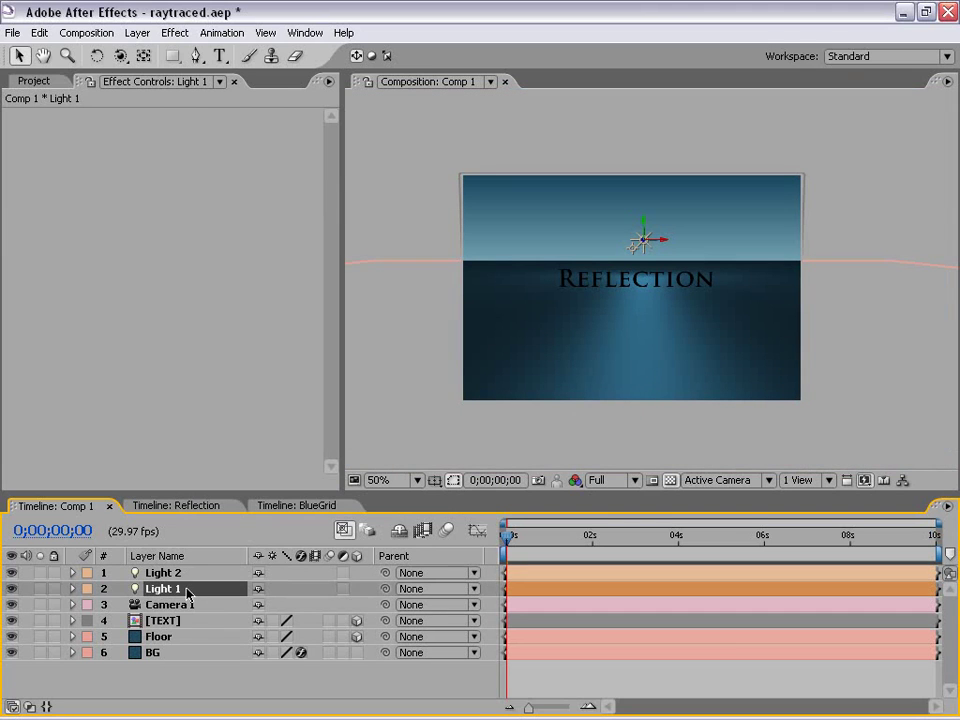
key("t")
mouse_move(261, 604)
left_mouse_down()
mouse_move(470, 578)
mouse_move(686, 573)
mouse_move(502, 575)
mouse_move(246, 605)
left_mouse_up()
left_click(155, 575)
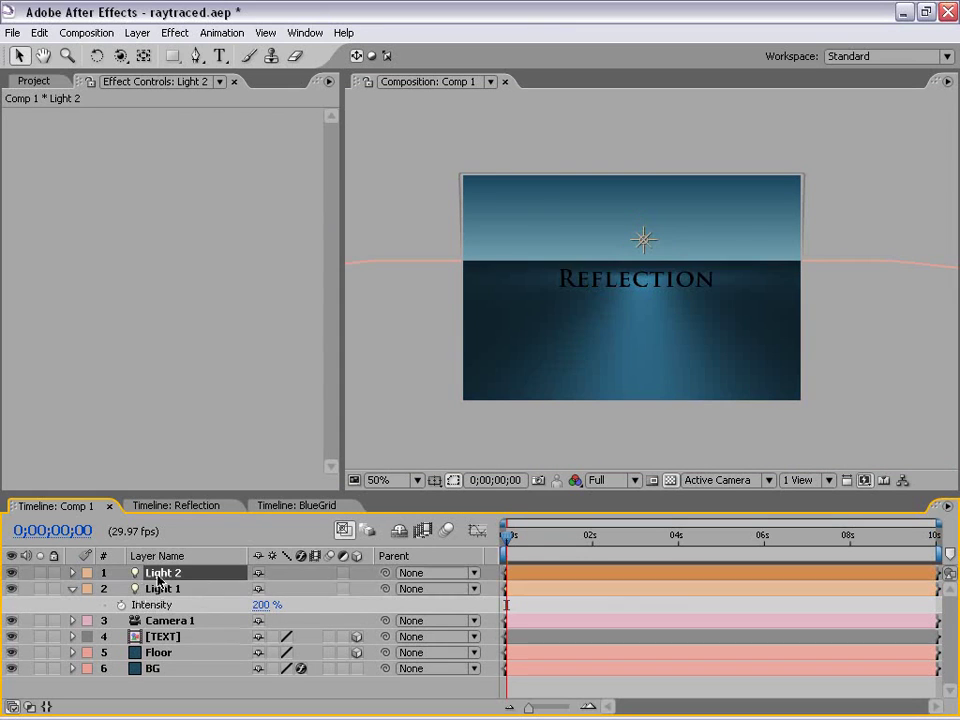
left_click(72, 573)
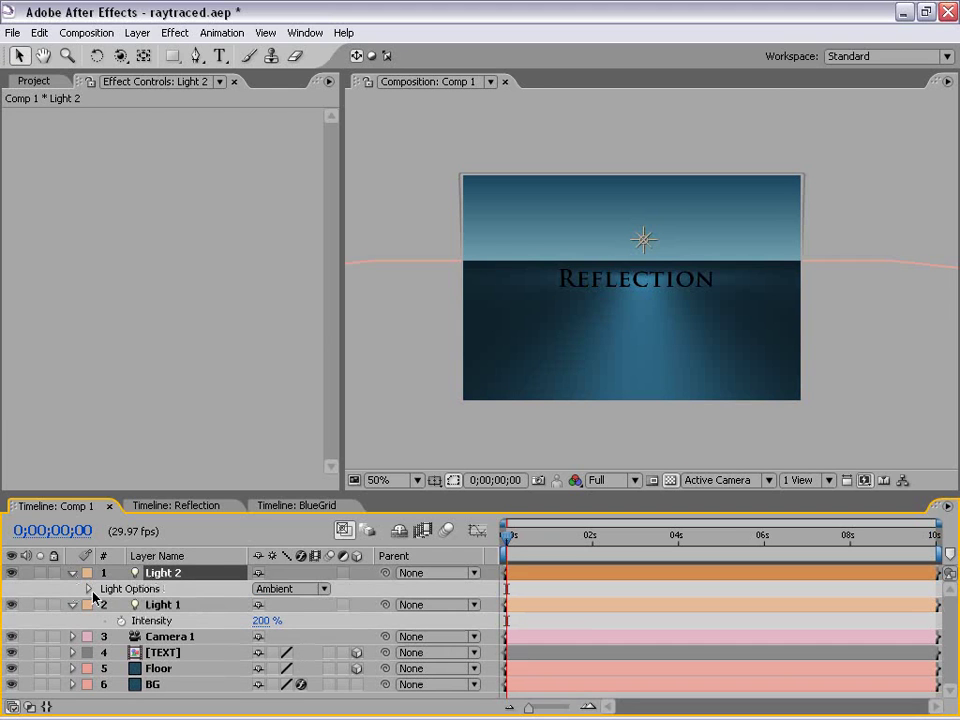
key("t")
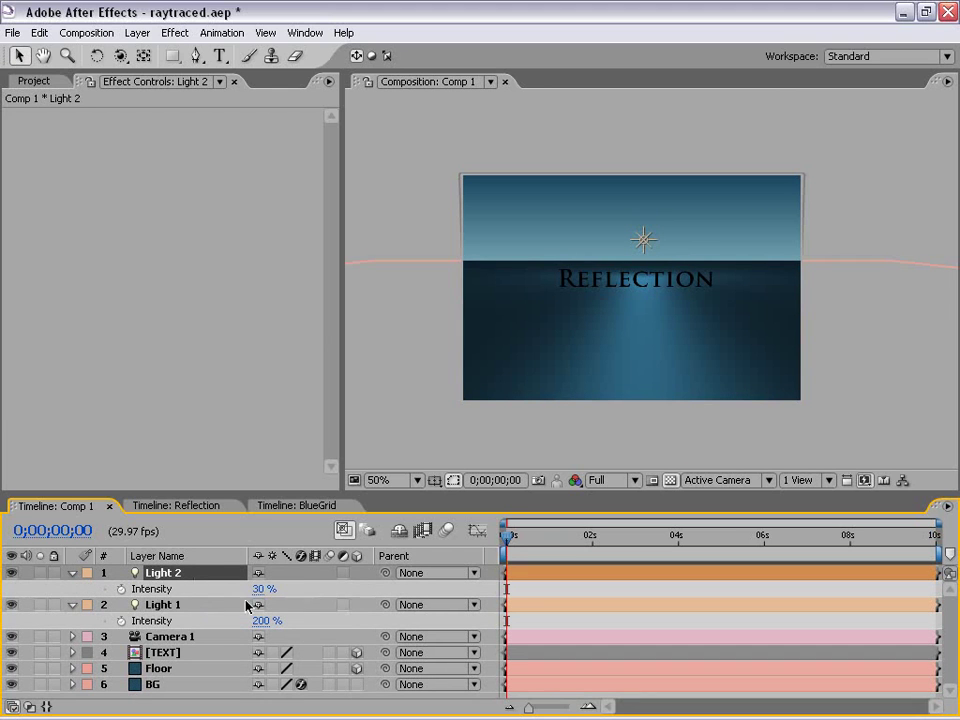
key("period")
key("comma")
Rename the ambient light layer Fill and the point light layer Point
key("Return")
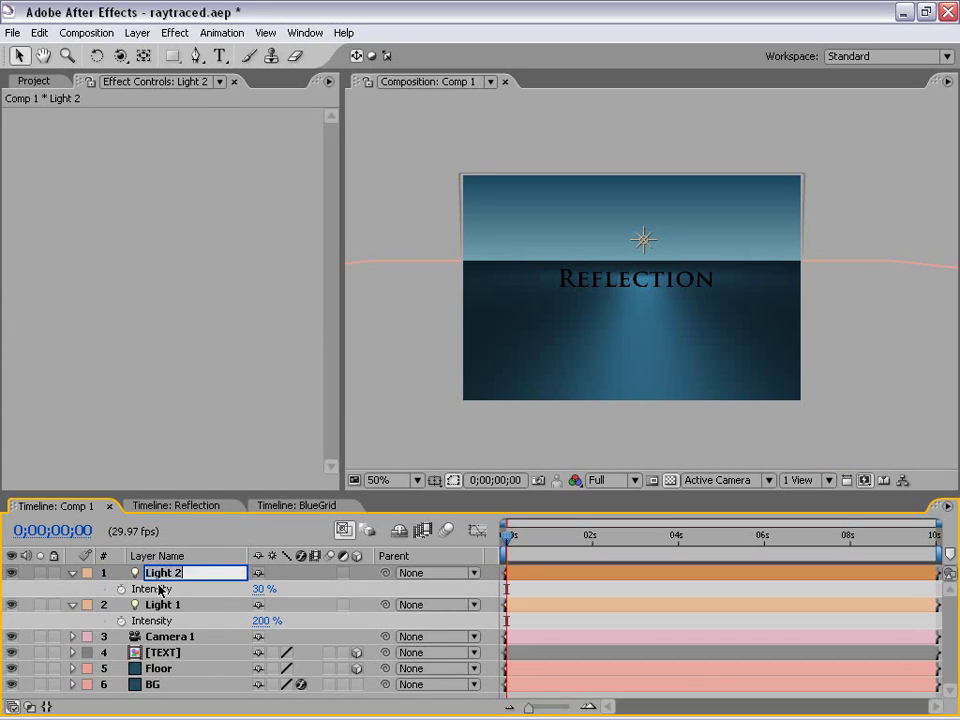
type("Fill")
key("Return")
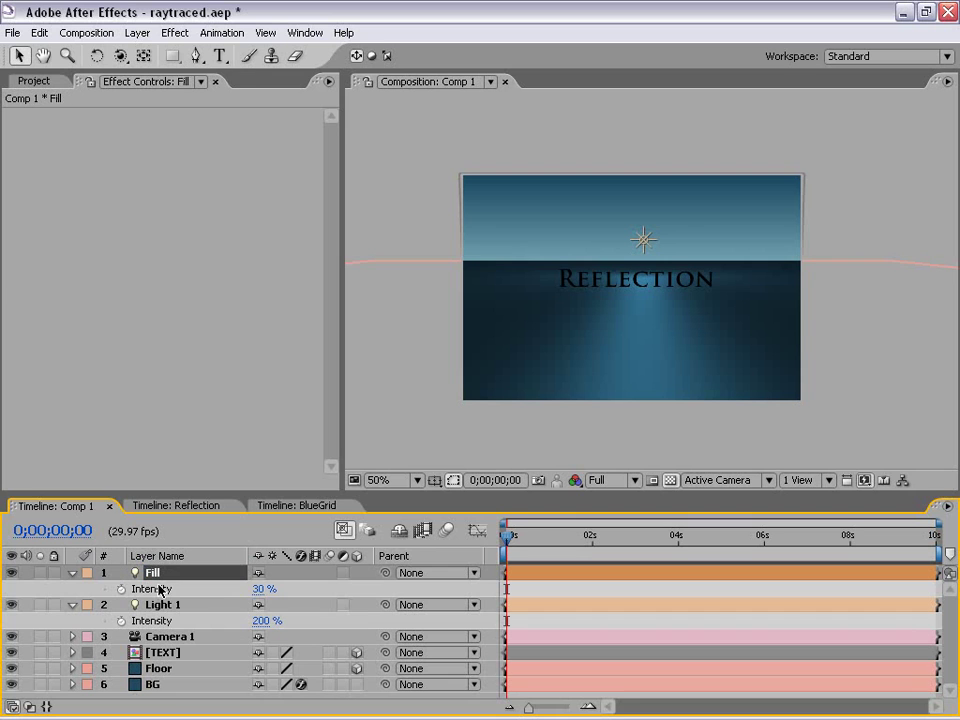
left_click(160, 604)
key("Return")
type("P")
key("Return")
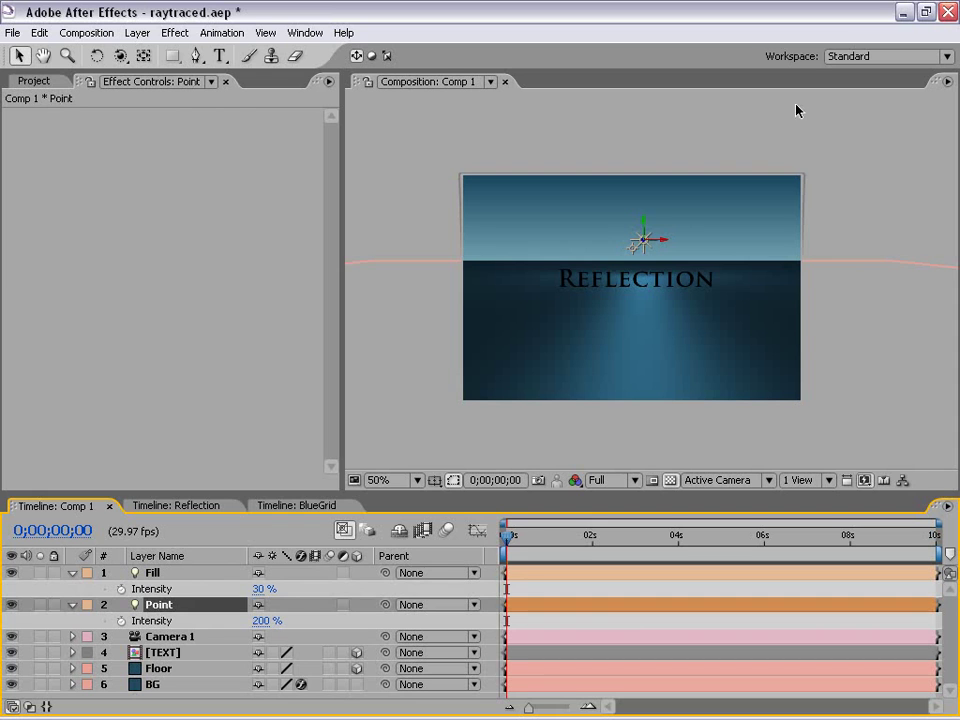
Collapse the open properties of all layers in Comp 1 and leave every layer deselected
left_click(877, 177)
scroll(740, 295, "up", 2)
scroll(680, 312, "down", 2)
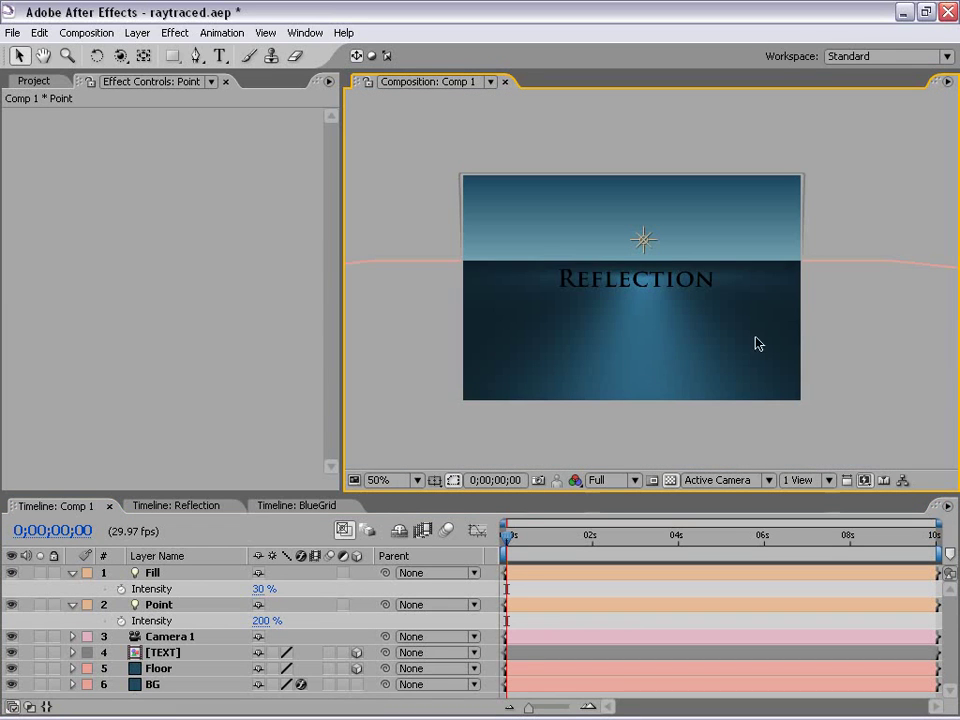
scroll(572, 414, "down", 2)
scroll(578, 413, "up", 2)
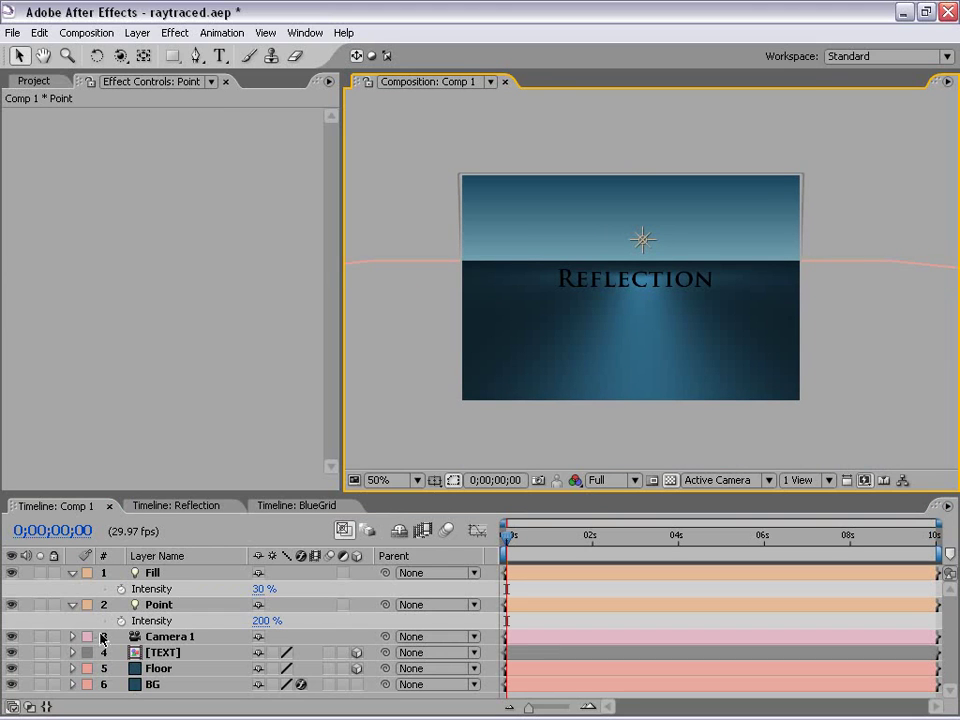
key("ctrl+a")
key("u")
left_click(242, 677)
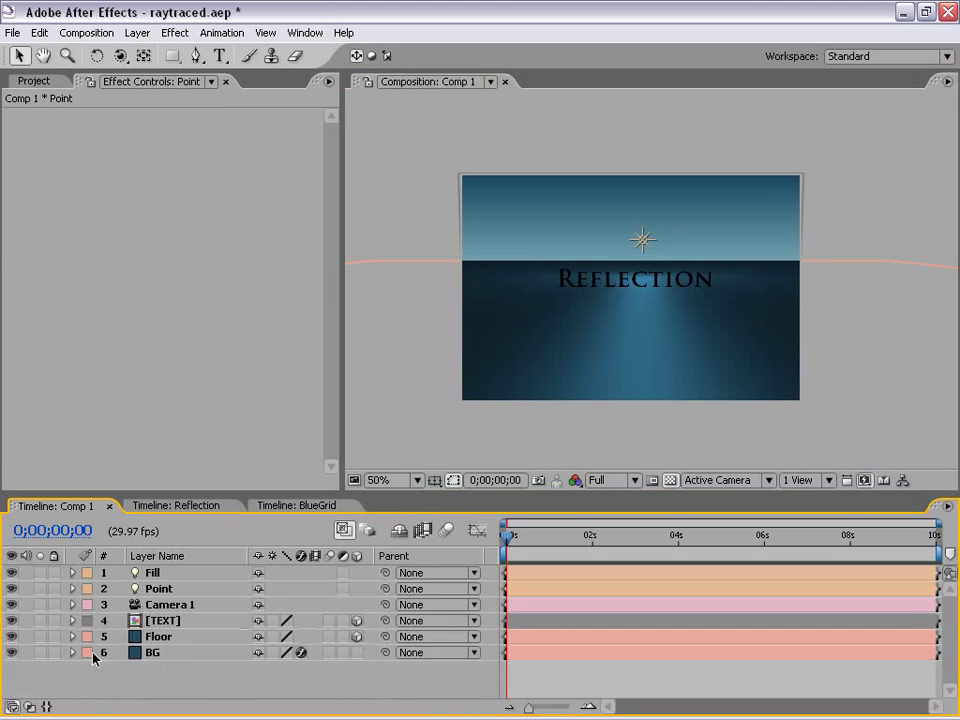
Expand the Floor layer's Material Options and examine its shadow, light and shading settings
left_click(72, 636)
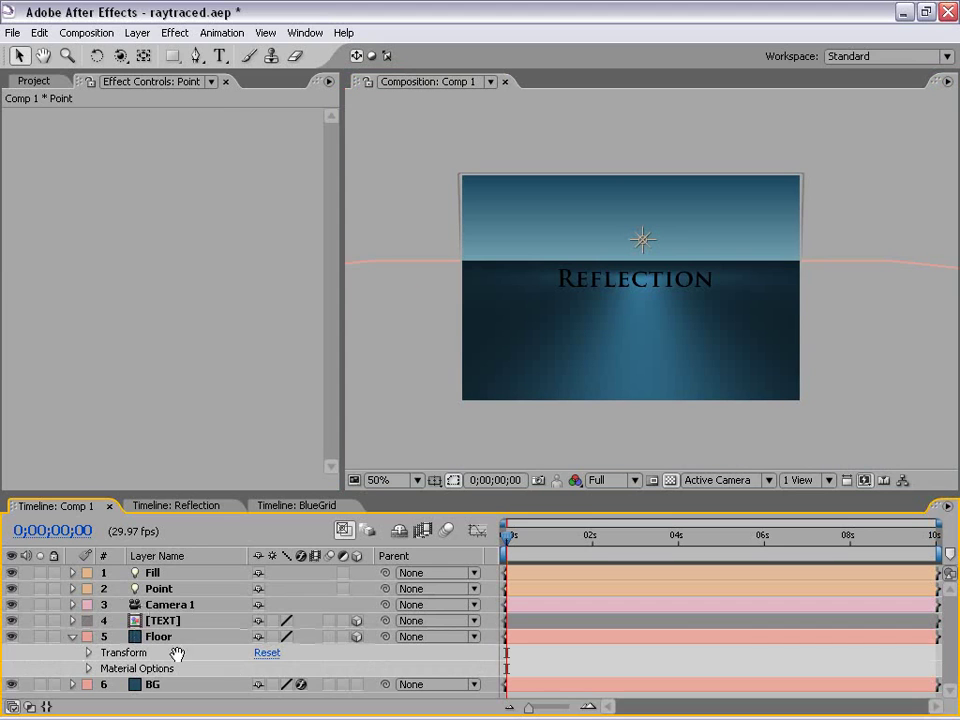
left_click(87, 670)
scroll(186, 640, "down", 3)
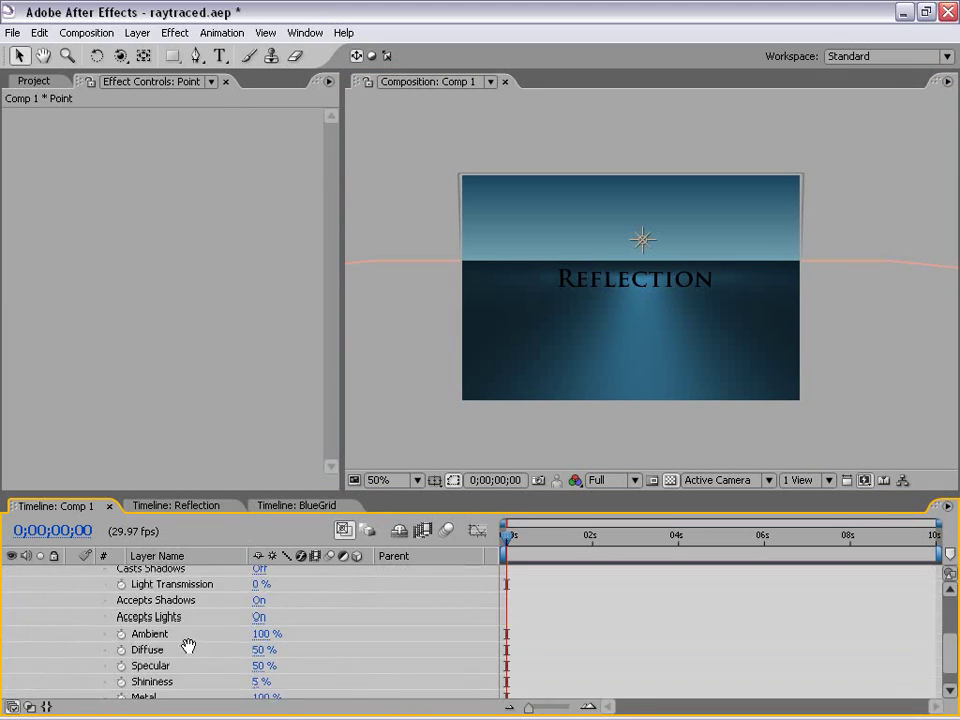
scroll(199, 649, "up", 2)
scroll(212, 653, "down", 1)
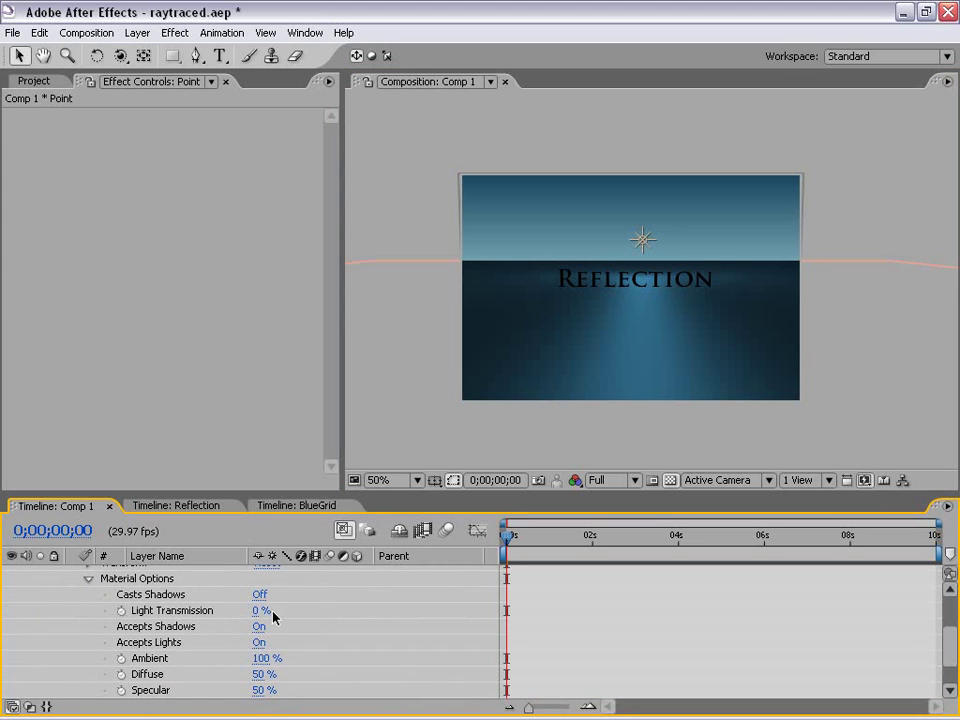
scroll(290, 642, "down", 1)
scroll(315, 641, "down", 2)
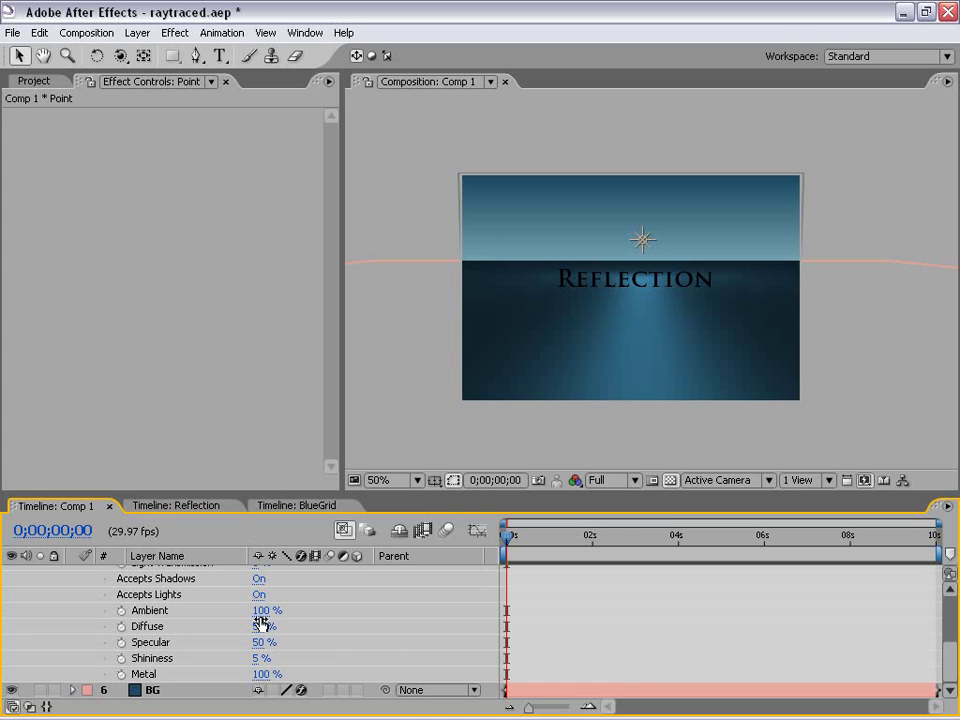
Set the Floor layer's Metal material option to 80%
mouse_move(253, 678)
left_mouse_down()
mouse_move(241, 674)
mouse_move(258, 674)
left_mouse_up()
key("ctrl+s")
key("ctrl+z")
key("ctrl+z")
left_click(258, 674)
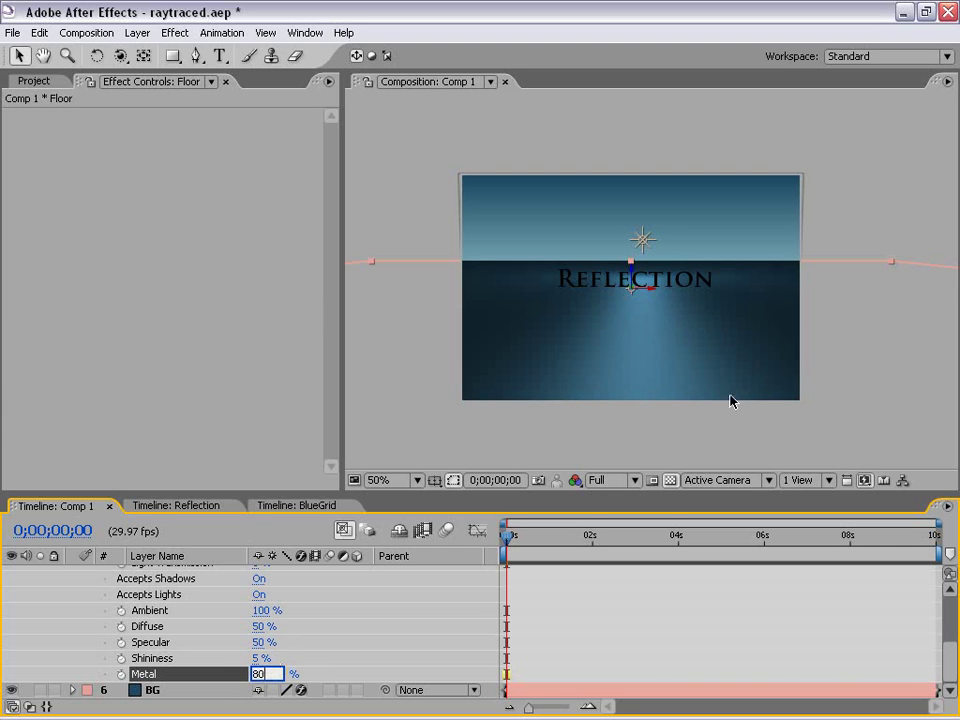
left_click(302, 628)
Raise the Floor layer's Diffuse material option to 100% and check the brighter floor up close
mouse_move(260, 626)
left_mouse_down()
mouse_move(336, 614)
mouse_move(279, 614)
mouse_move(392, 614)
left_mouse_up()
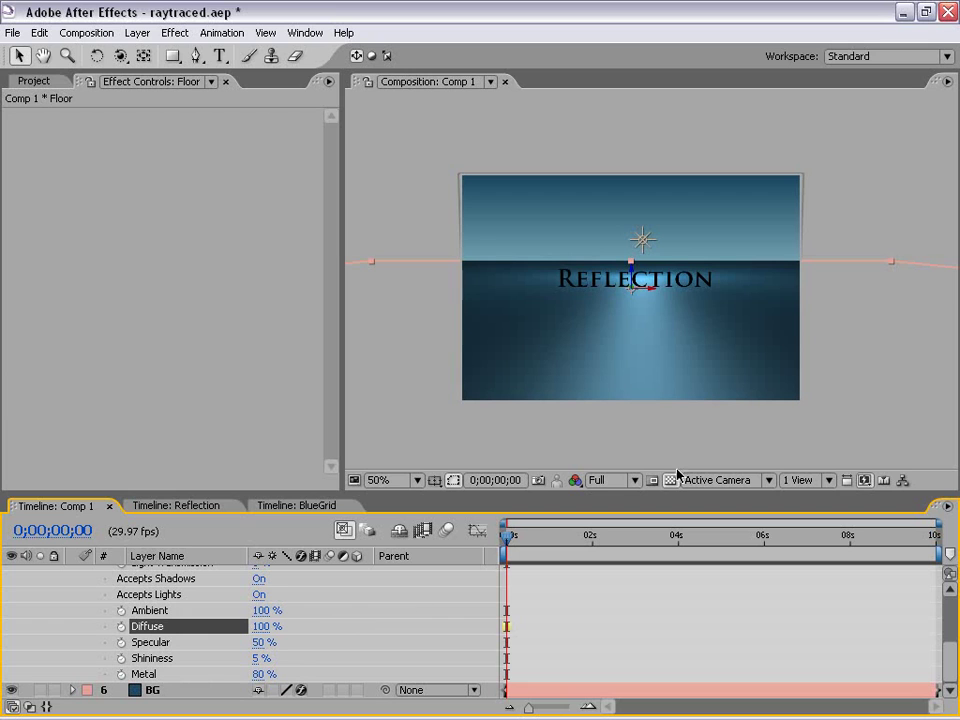
scroll(651, 280, "up", 2)
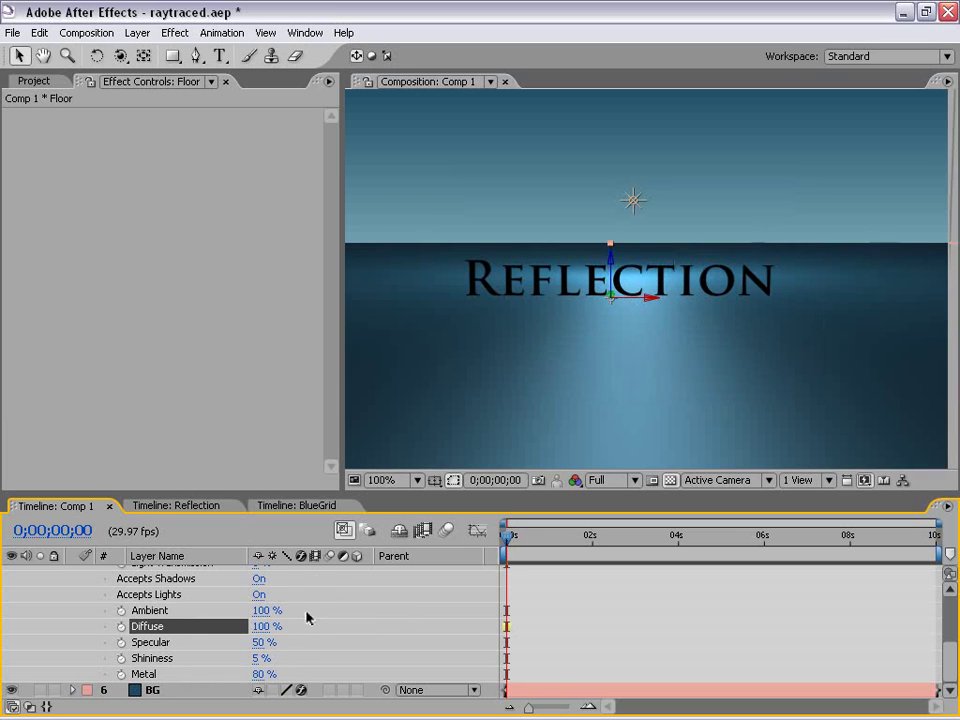
scroll(308, 597, "up", 5)
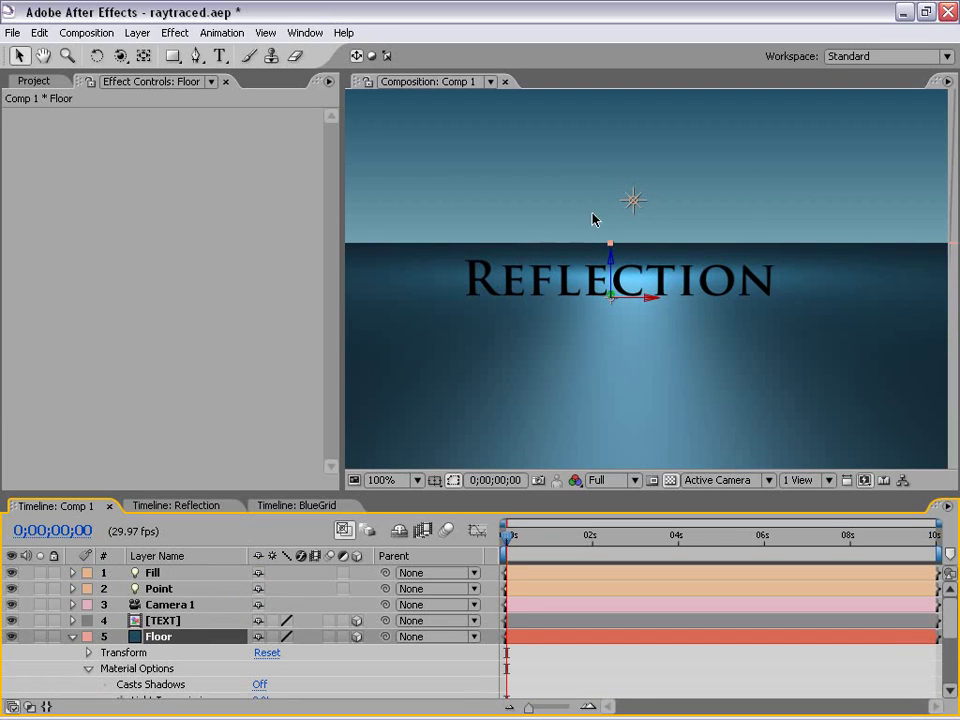
Raise the Point light's intensity to 275% and view the brightened floor
left_click(160, 590)
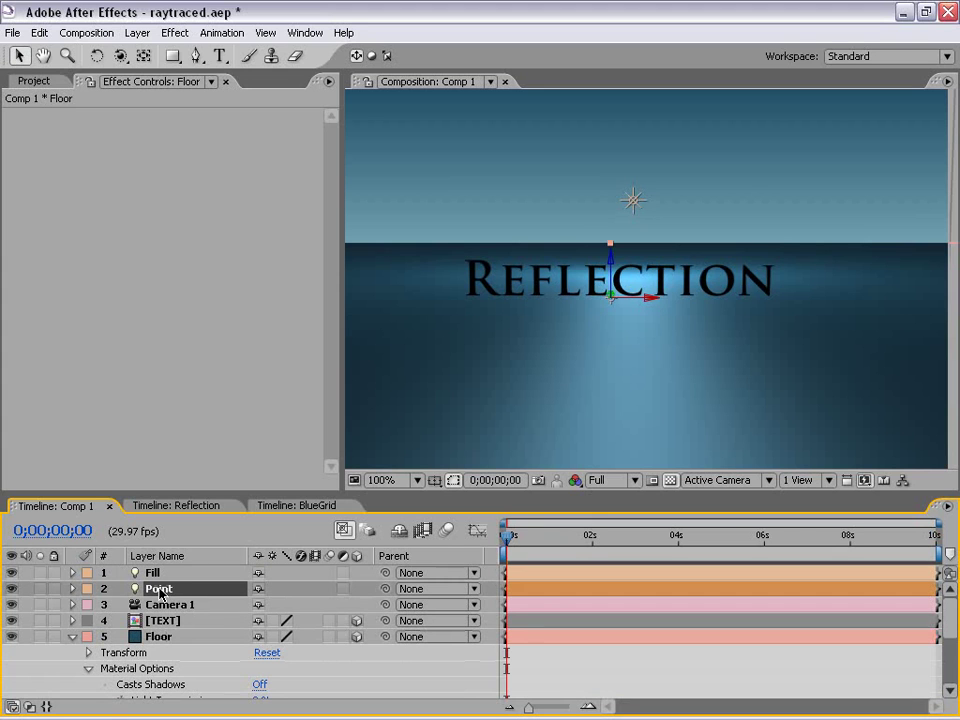
key("t")
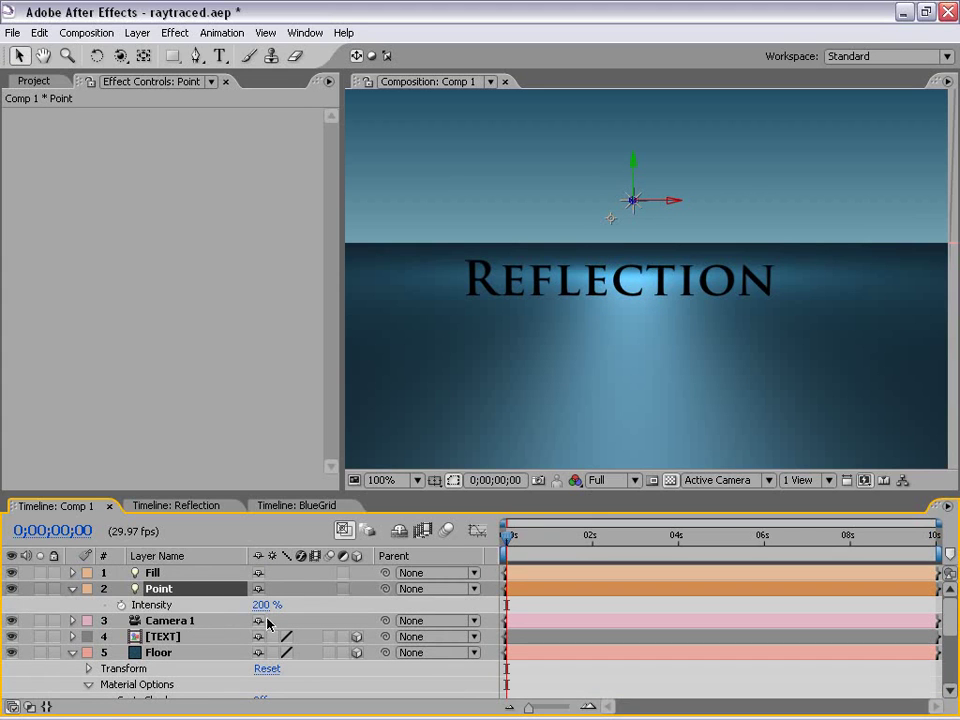
left_click_drag(265, 604, 297, 590)
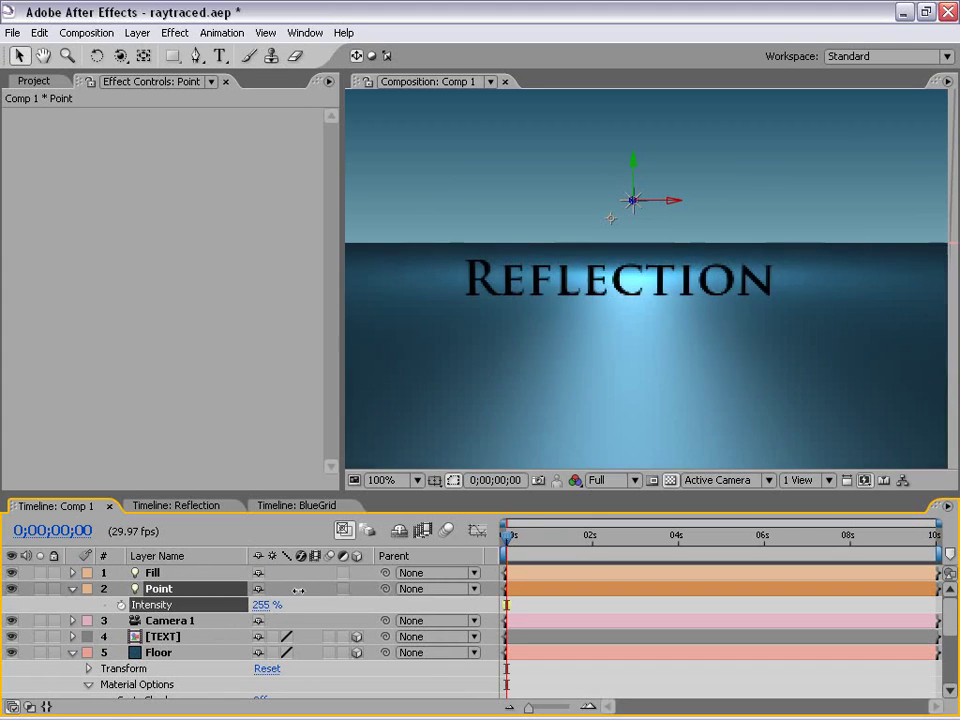
scroll(555, 326, "down", 2)
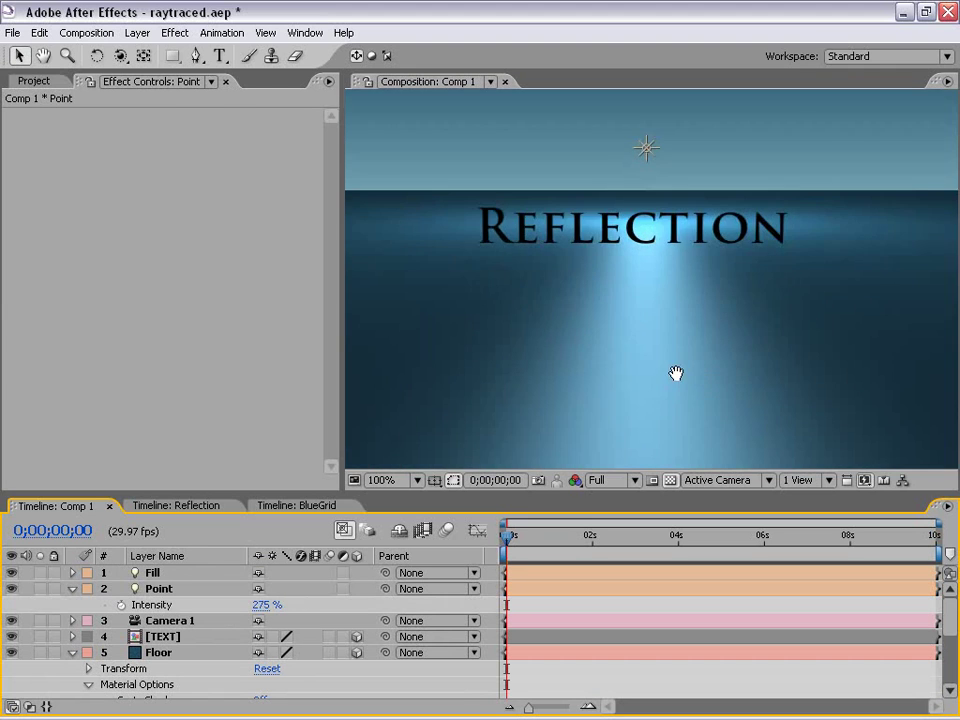
Collapse the open layer properties in Comp 1 and leave every layer deselected
key("comma")
key("ctrl+a")
left_click(74, 590)
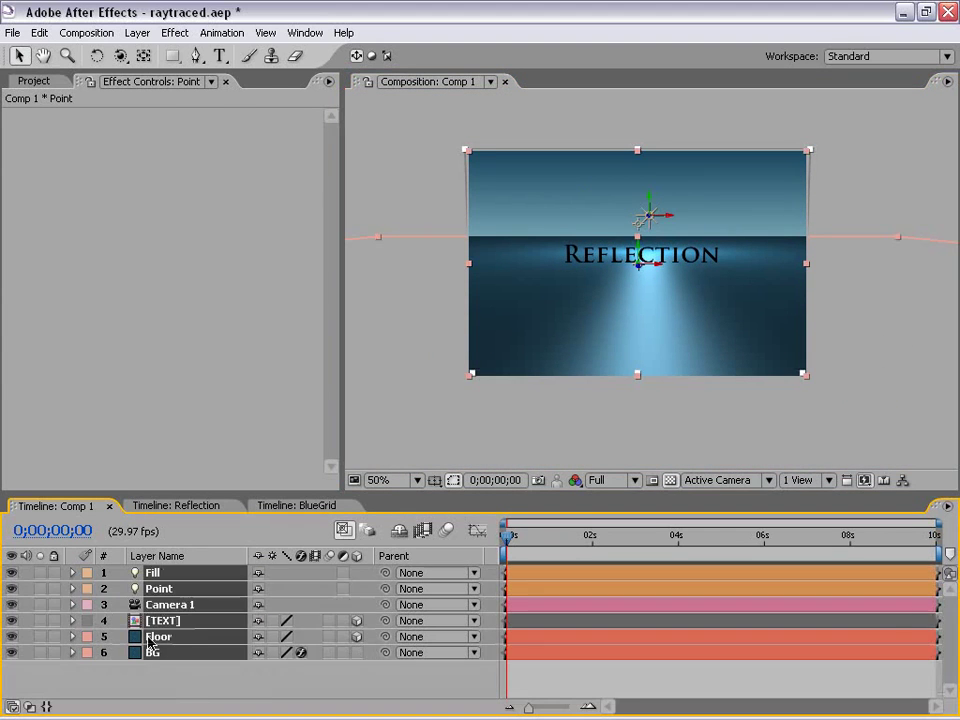
left_click(206, 687)
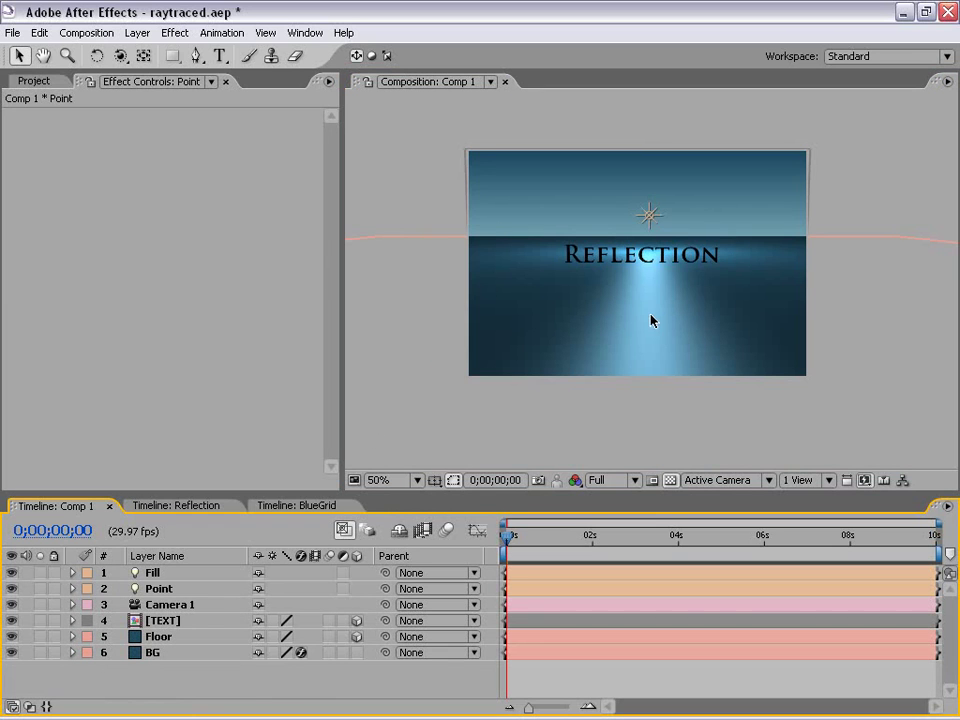
Duplicate the Floor layer and apply the Grid effect from the Generate category to the copy
left_click(160, 638)
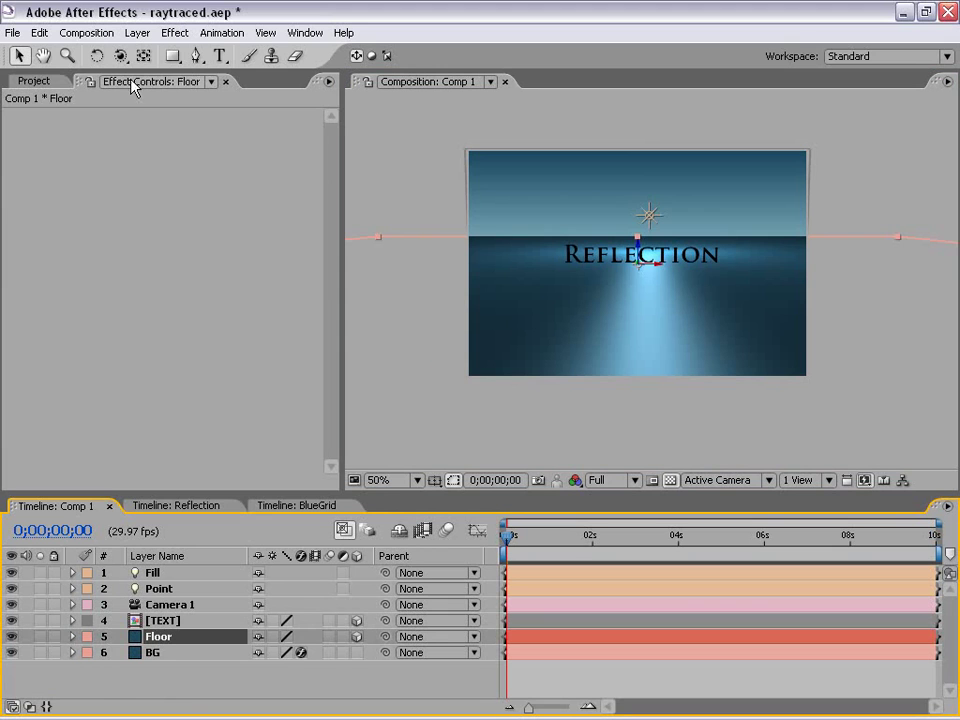
left_click(38, 32)
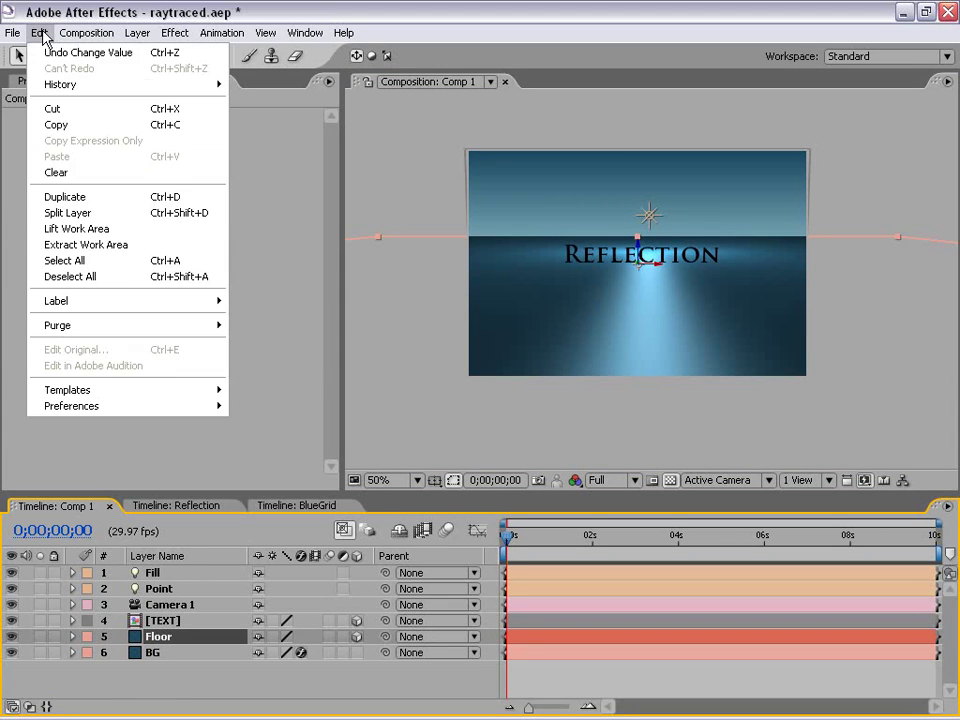
left_click(112, 199)
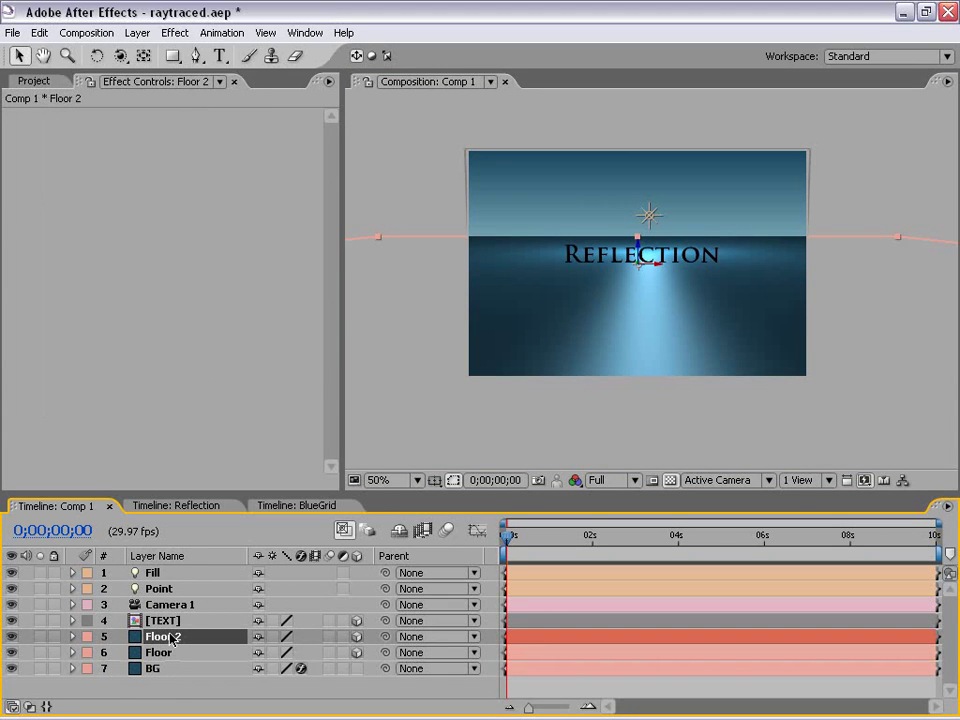
left_click(175, 32)
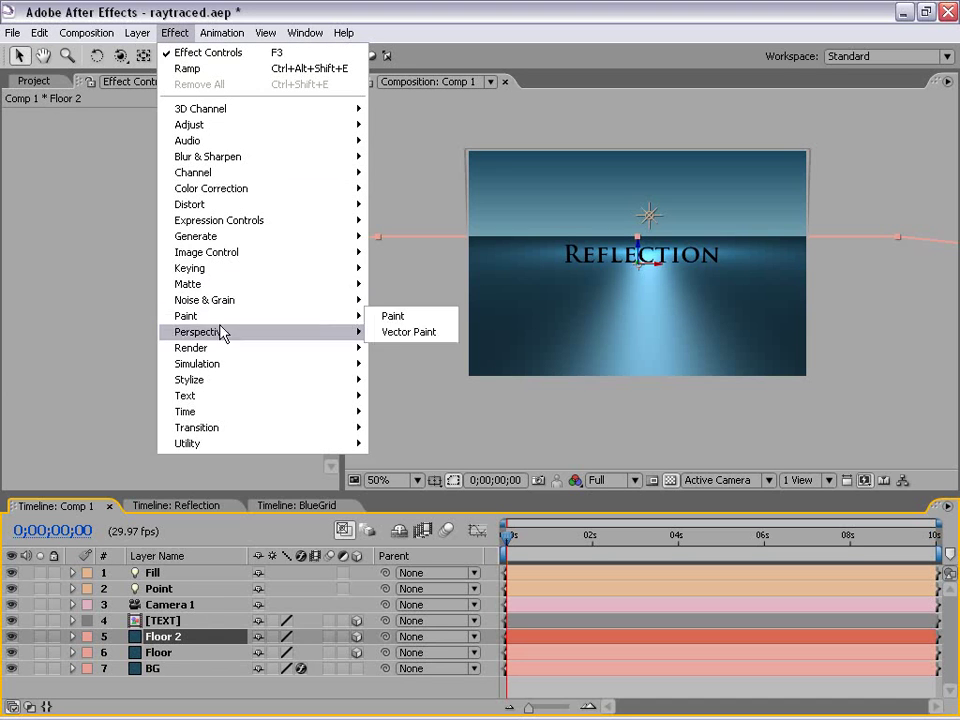
mouse_move(218, 238)
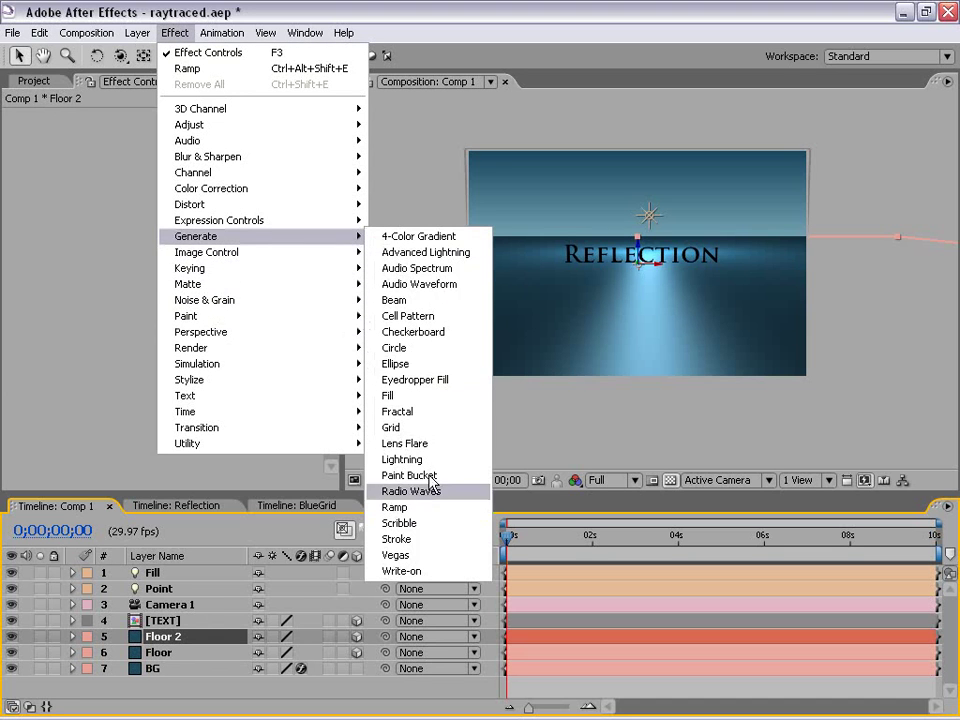
left_click(410, 427)
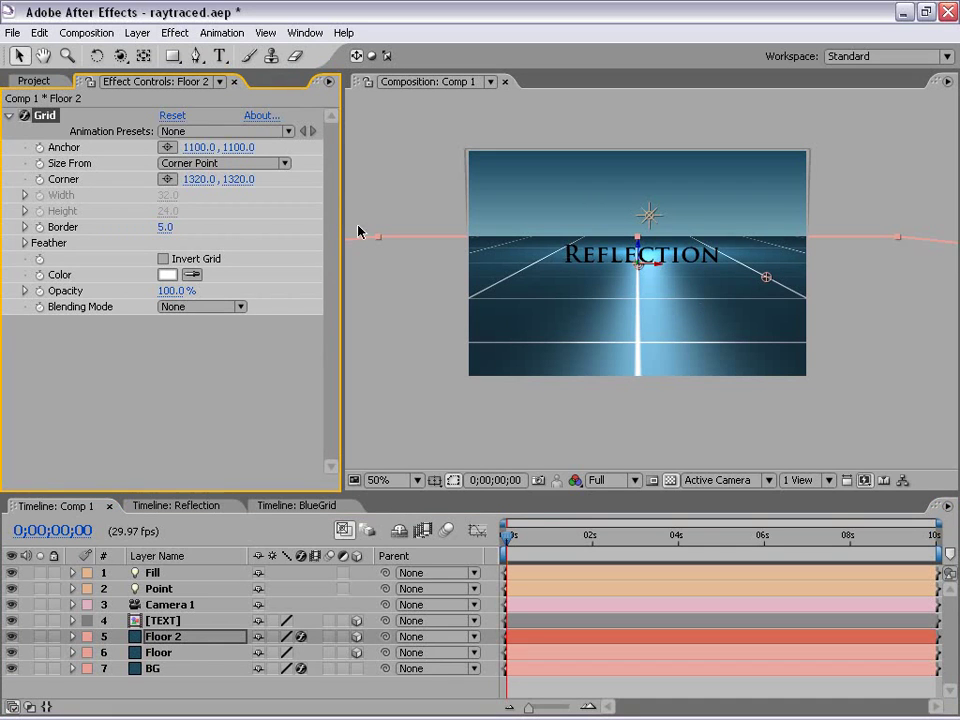
Size the Floor 2 grid from the Width Slider and set its width to about 55.7
left_click_drag(766, 277, 708, 286)
left_click(215, 163)
left_click(198, 182)
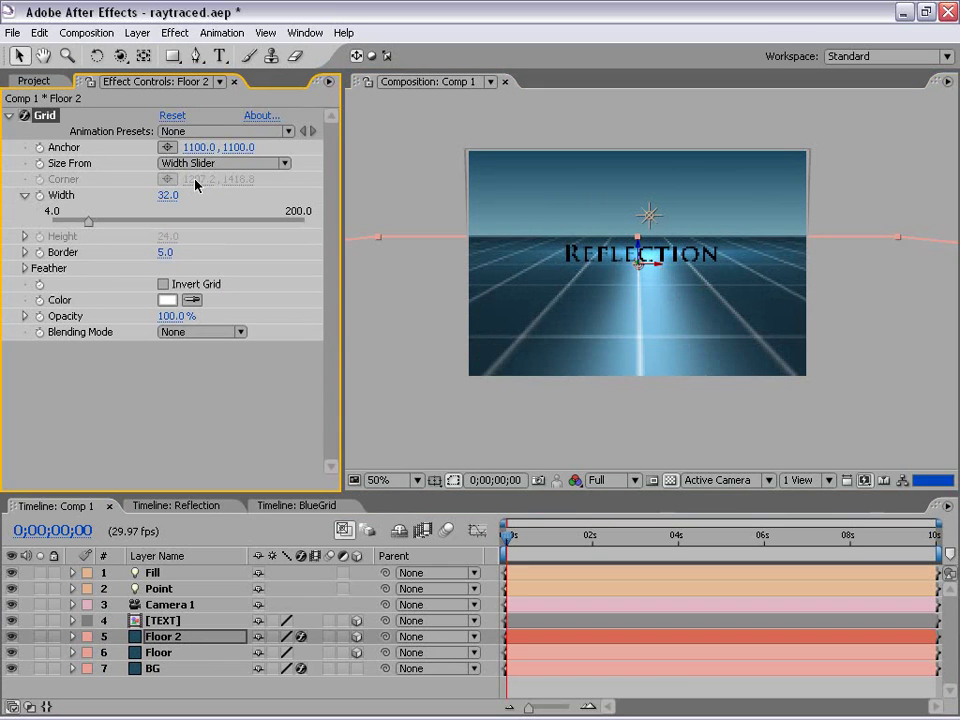
left_click_drag(105, 228, 126, 223)
key("period")
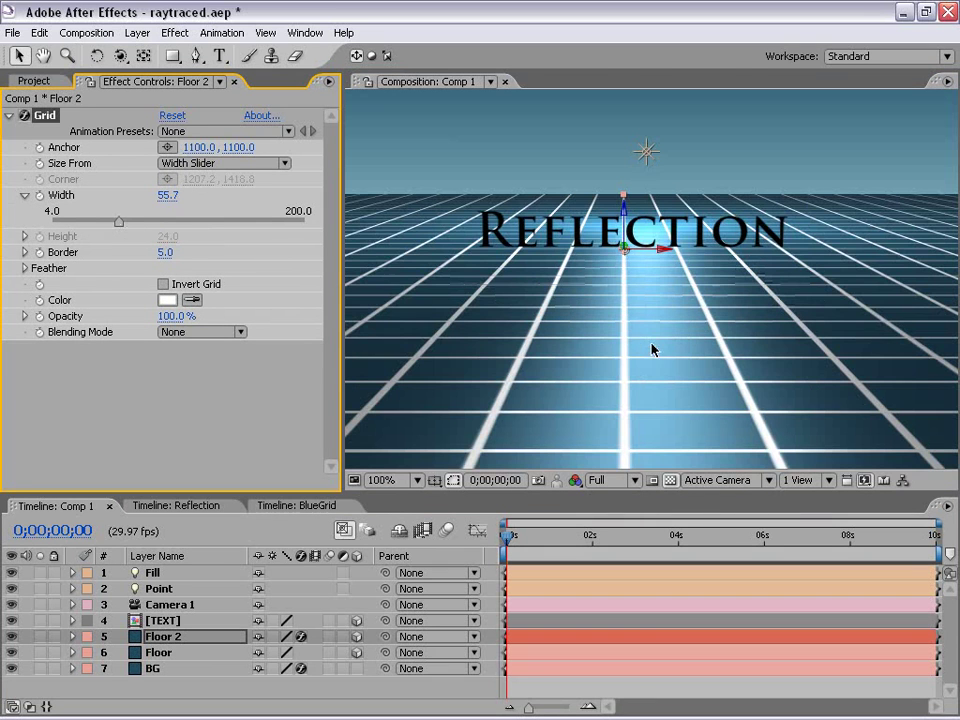
Set the Floor 2 grid's border to 2.0 for thinner lines
left_click(164, 252)
type("2")
key("Return")
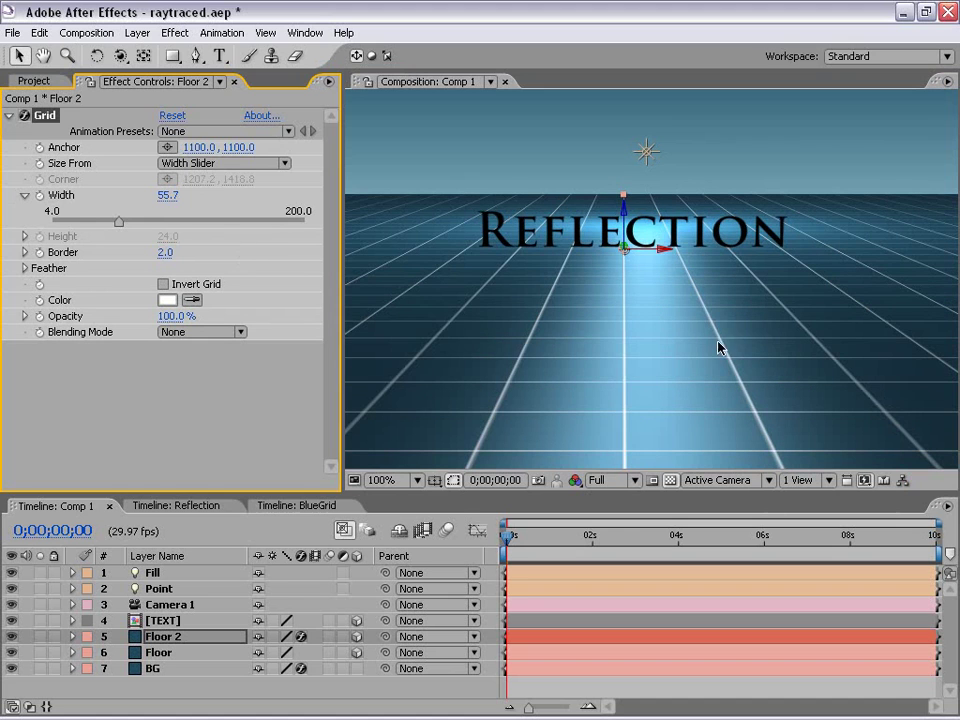
Show the layer modes and set the Floor 2 layer's blending mode to Overlay
left_click(210, 641)
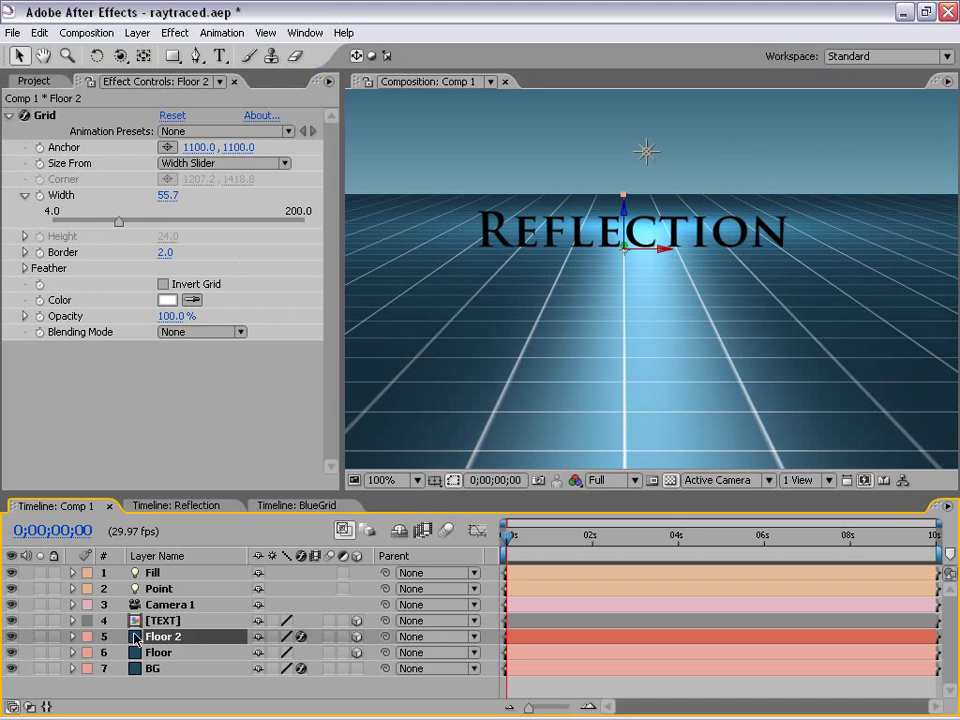
key("F4")
left_click(286, 640)
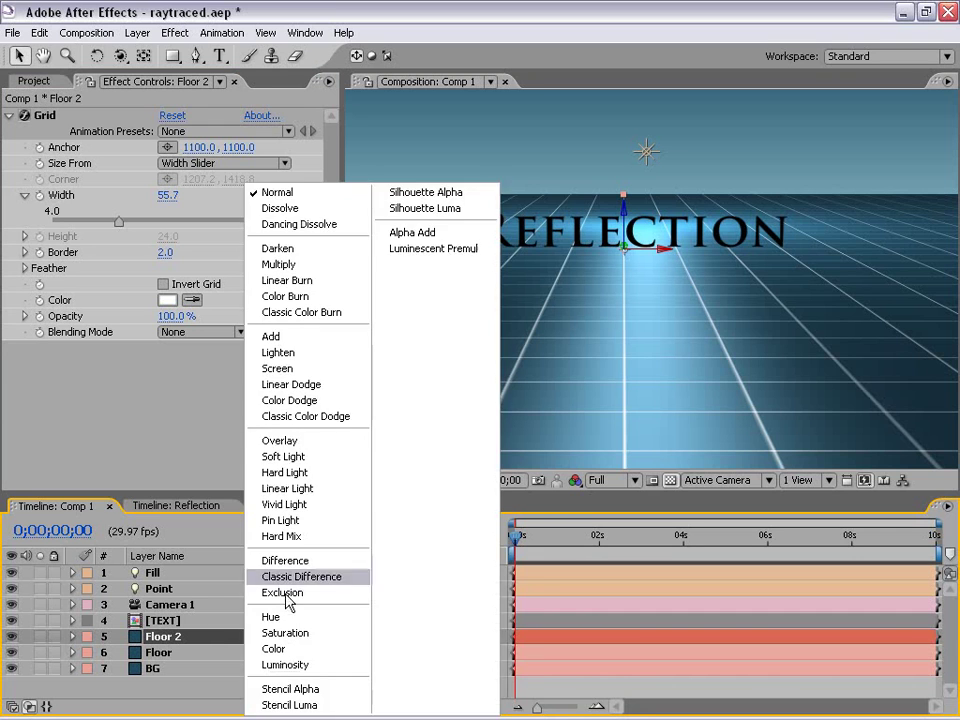
left_click(295, 442)
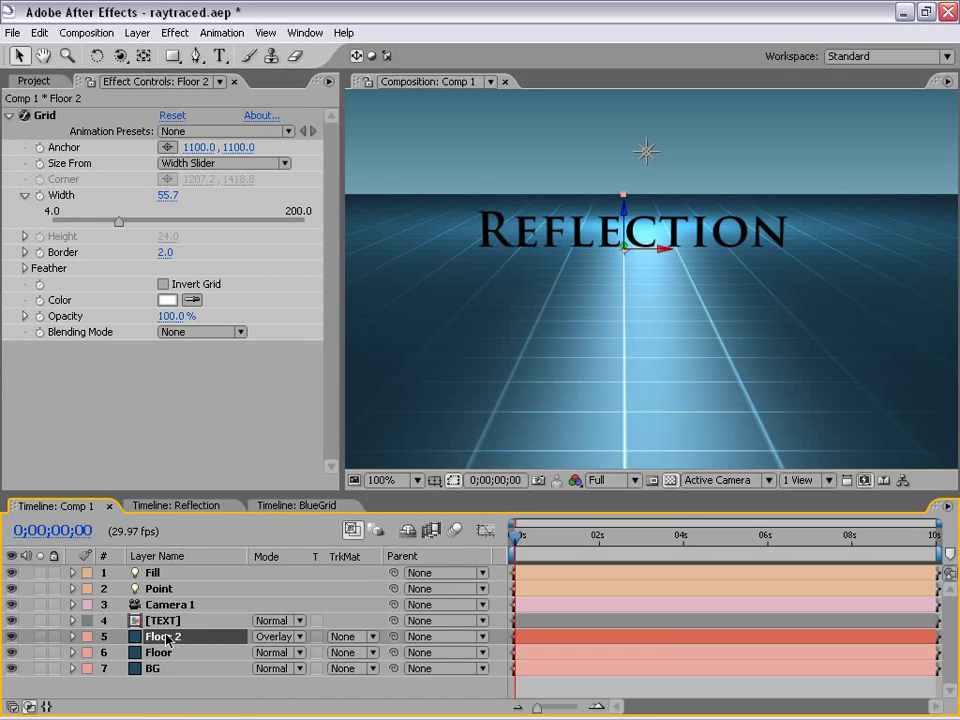
Set the Floor 2 layer's opacity to 50% and rename the layer GRID
key("t")
left_click(266, 652)
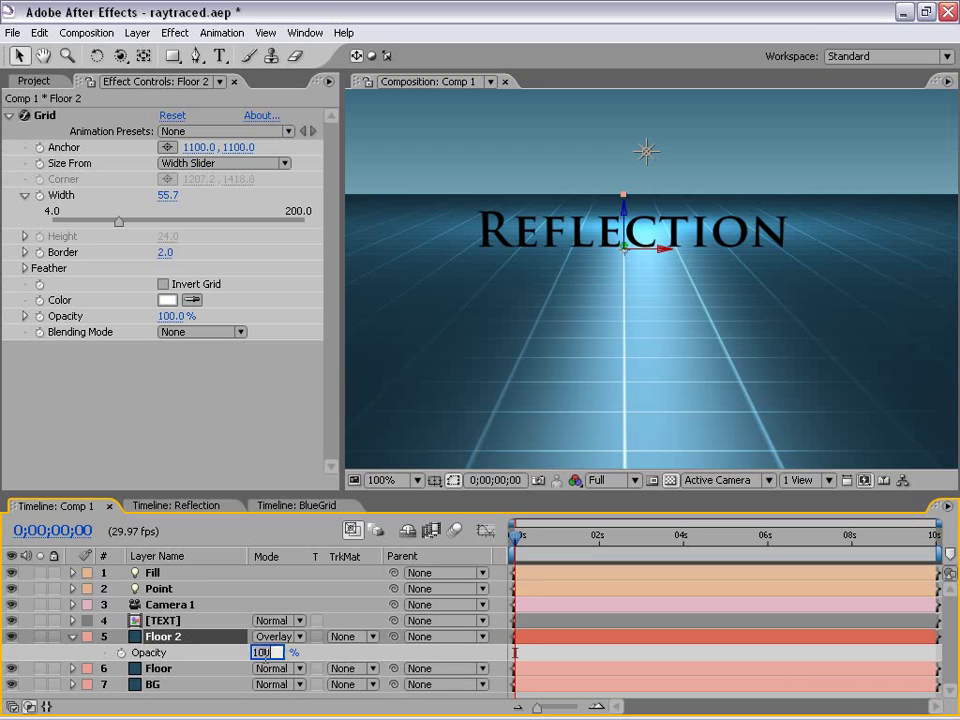
type("50")
key("Return")
scroll(600, 331, "down", 1)
key("h")
scroll(651, 342, "up", 1)
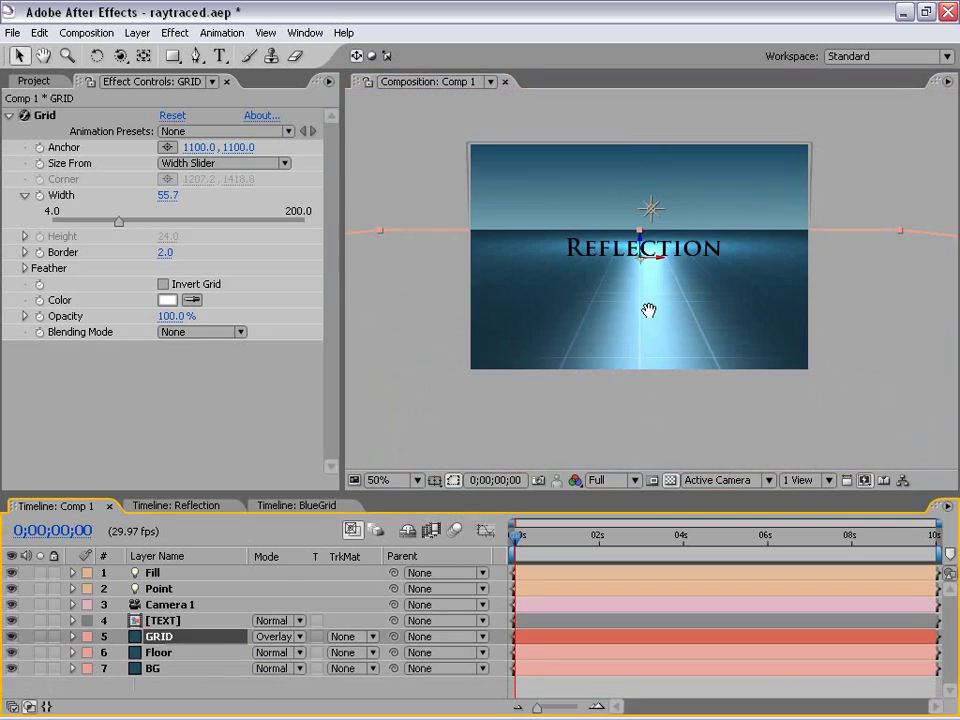
Deselect all layers and examine the blended grid floor at 100% magnification
key("v")
left_click(882, 173)
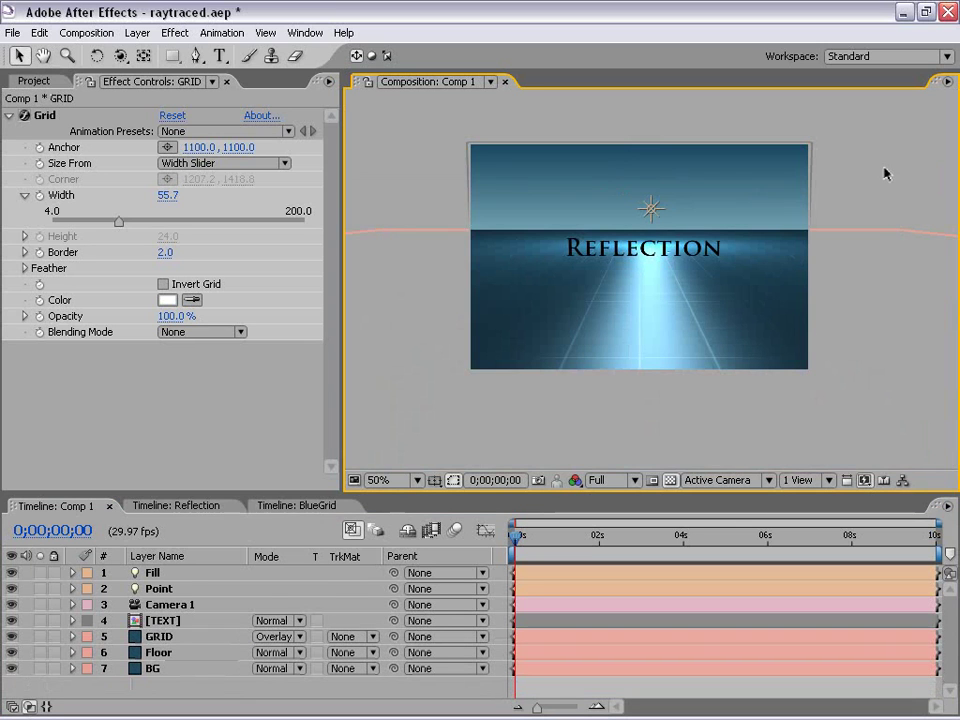
key("period")
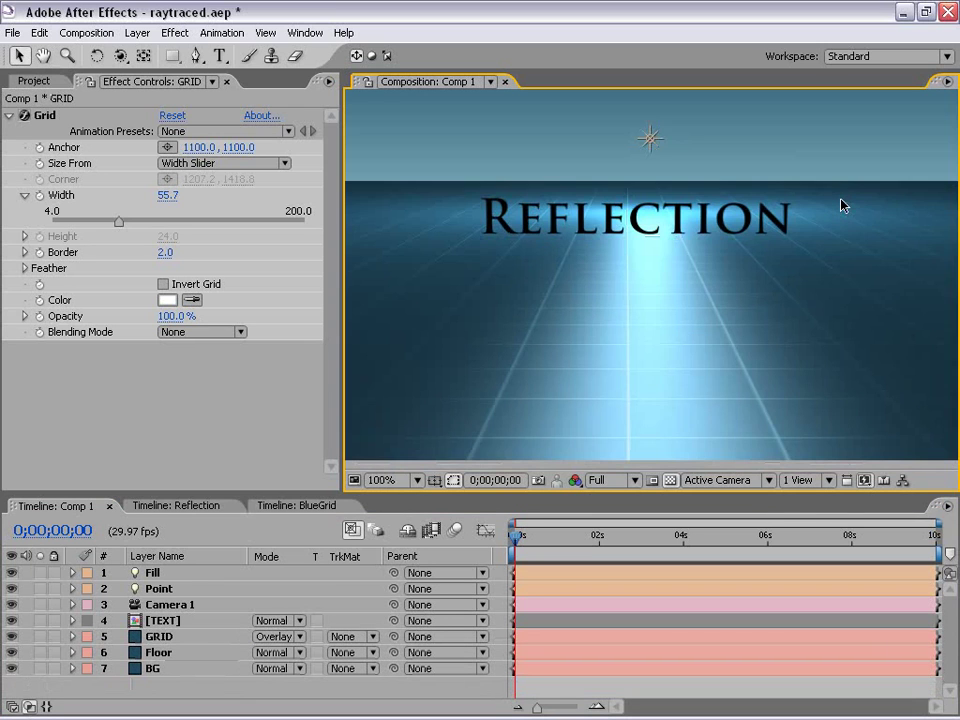
left_click_drag(744, 225, 733, 272)
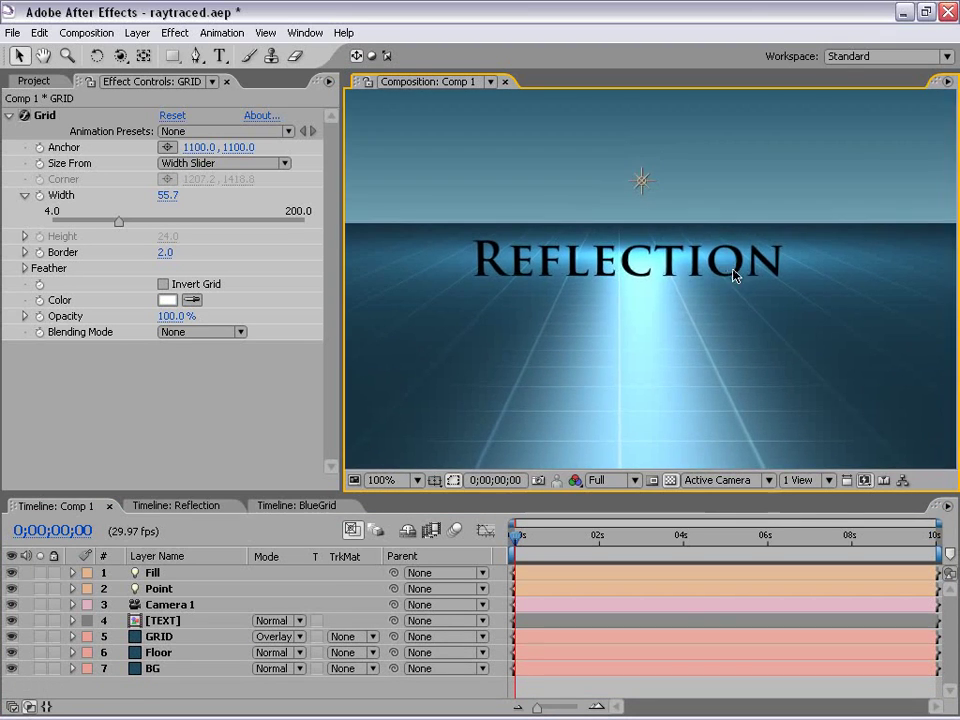
In the Front view, move the TEXT layer slightly down so the letters' bases approach the floor line
left_click(162, 621)
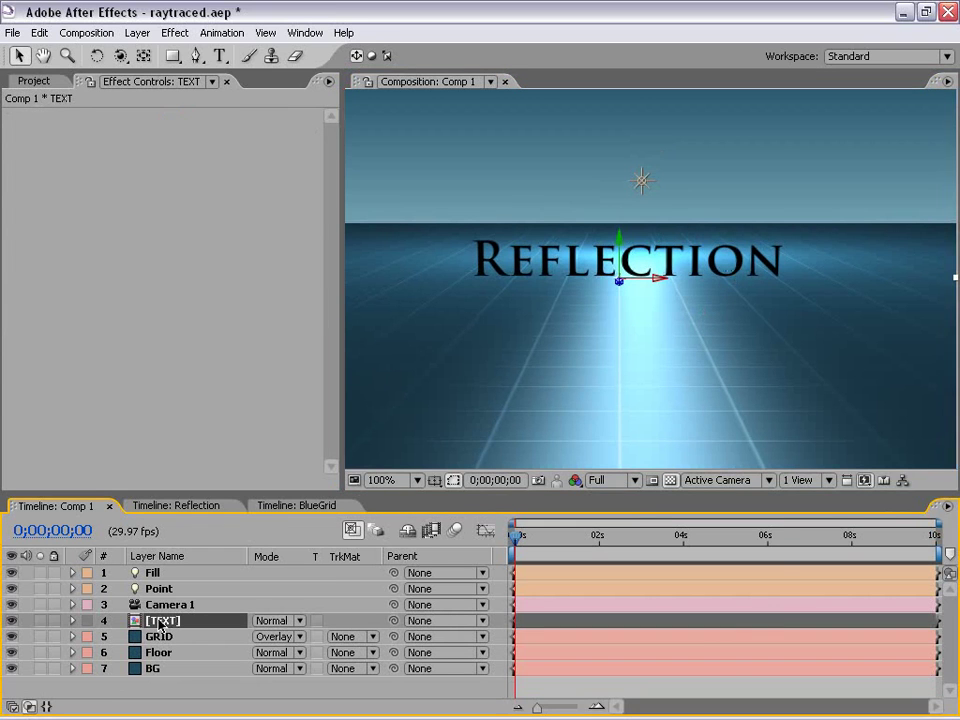
left_click(726, 481)
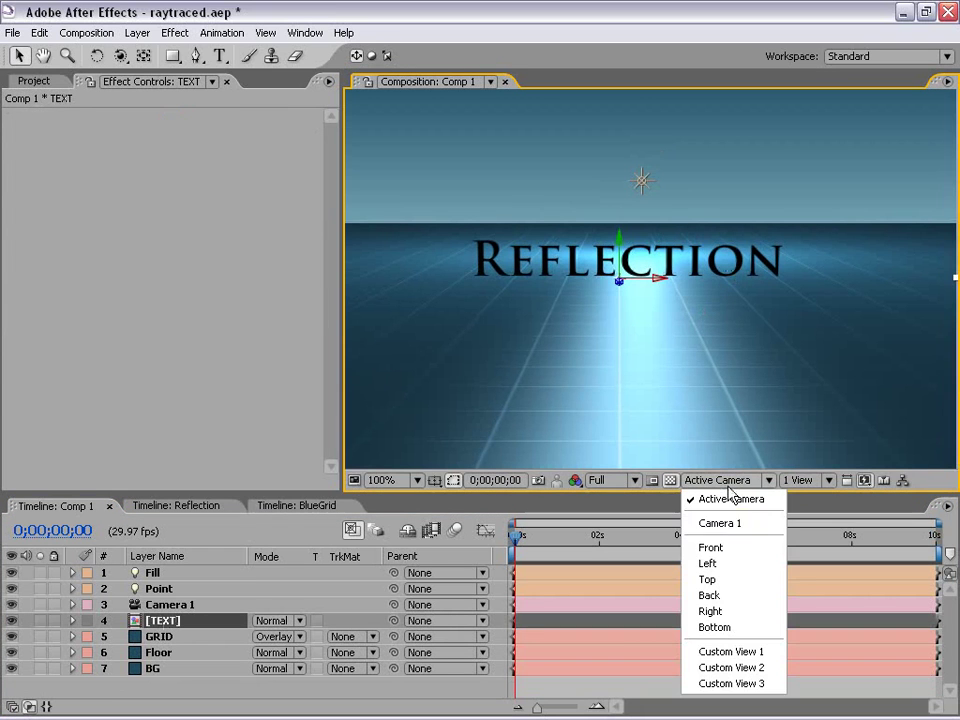
left_click(723, 548)
key("period")
key("period")
key("period")
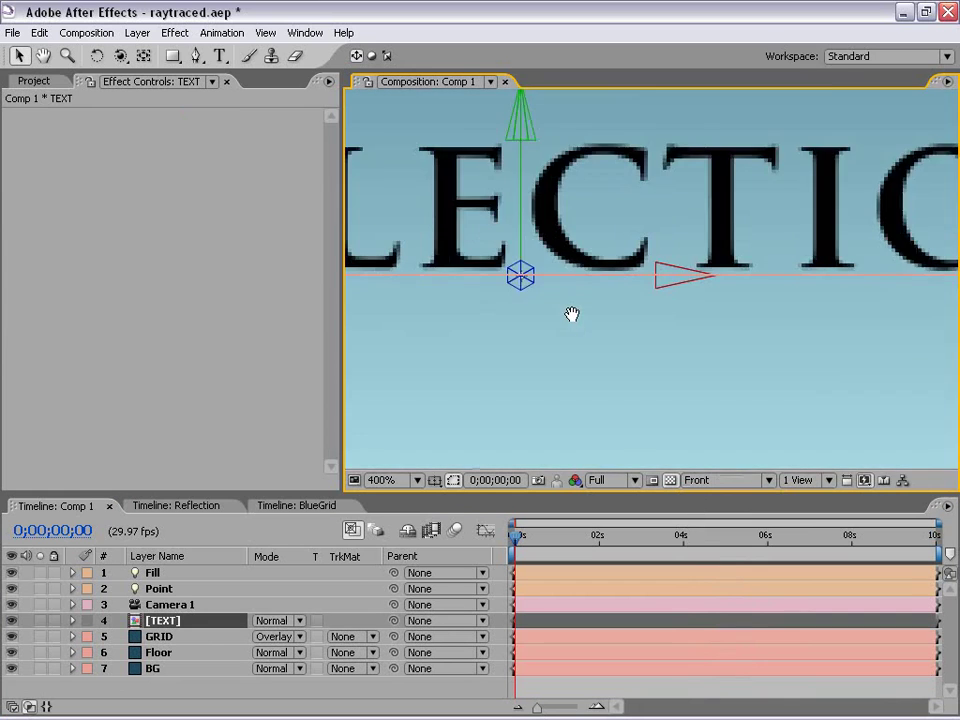
left_click_drag(566, 272, 878, 303)
left_click_drag(626, 306, 652, 303)
key("comma")
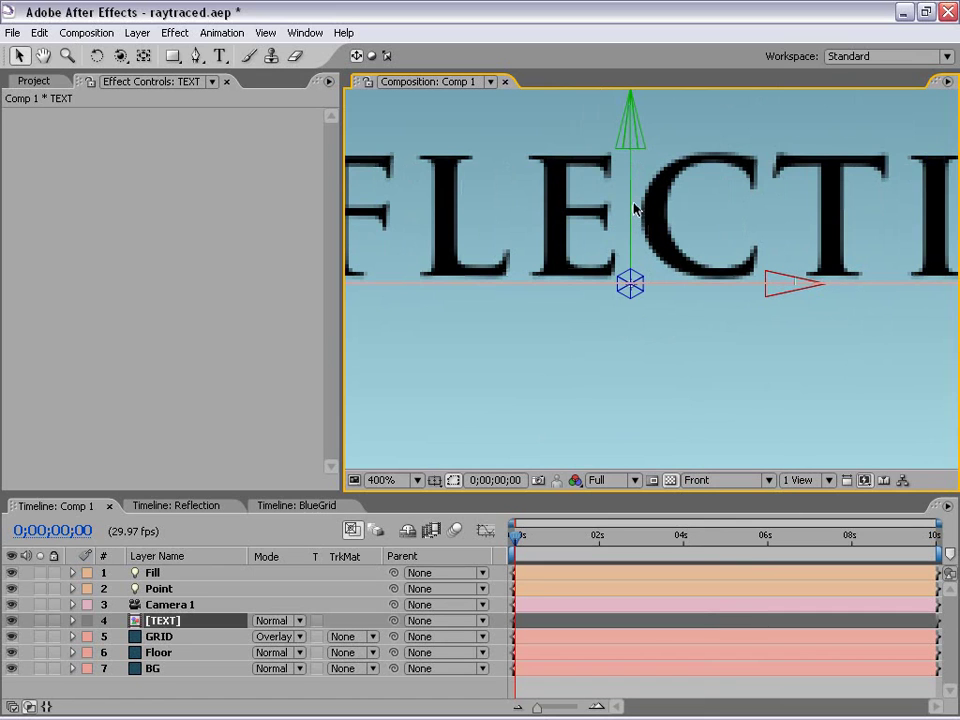
left_click_drag(634, 199, 636, 204)
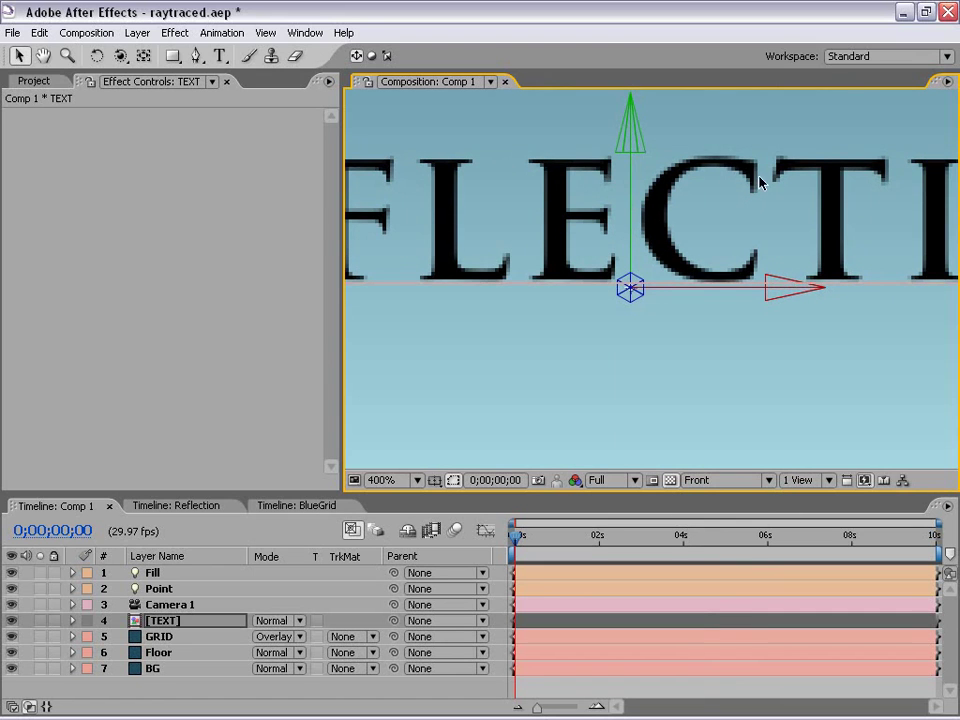
Nudge the TEXT layer slightly further down at high magnification and check the whole word's baseline against the floor line
key("period")
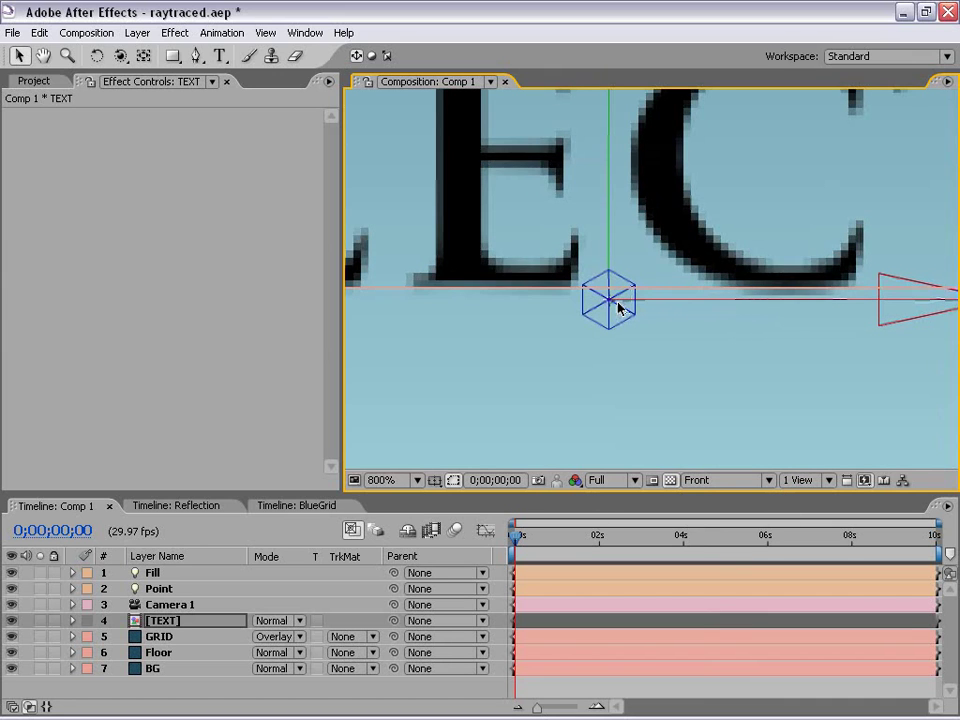
left_click_drag(617, 301, 618, 302)
left_click_drag(447, 326, 910, 294)
key("comma")
key("comma")
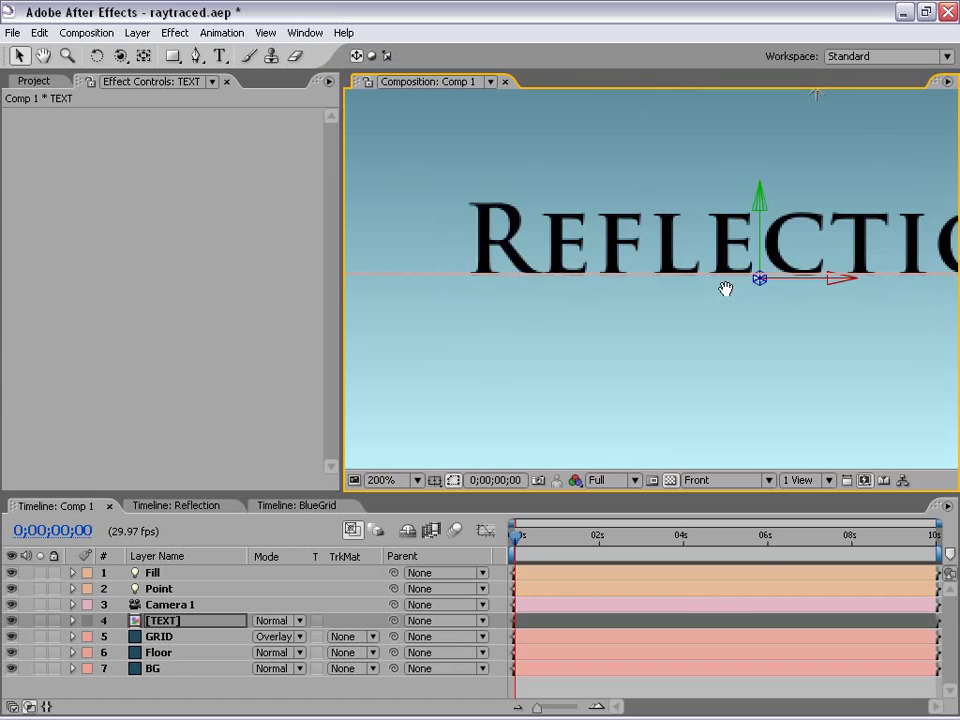
left_click_drag(816, 302, 645, 296)
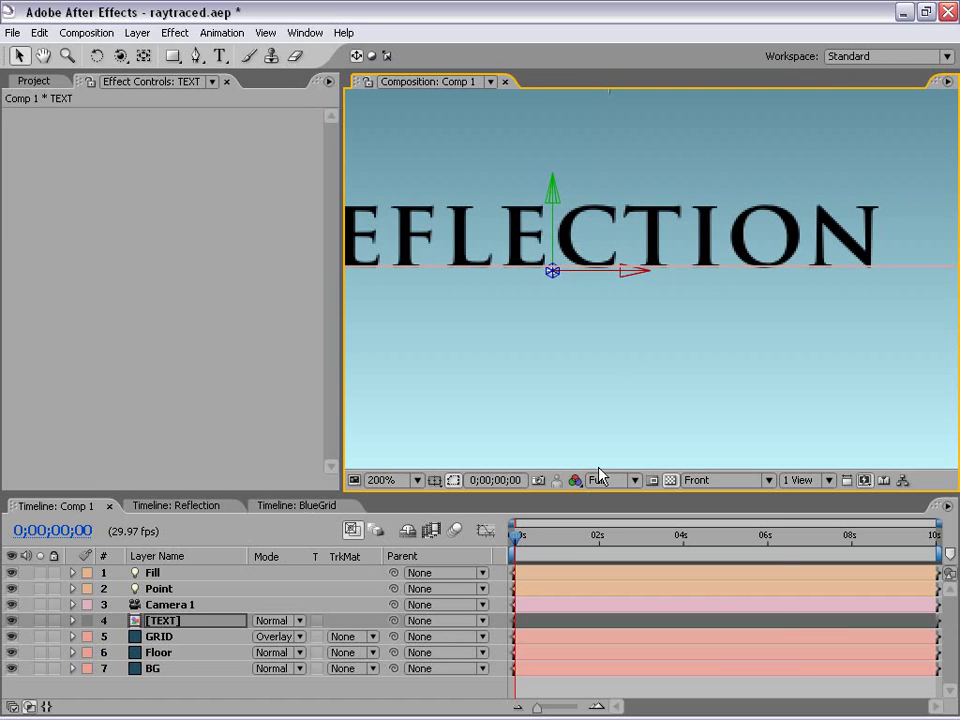
Return to the Active Camera view at 100% and check how the text stands on the floor
left_click(709, 481)
left_click(716, 501)
key("comma")
key("comma")
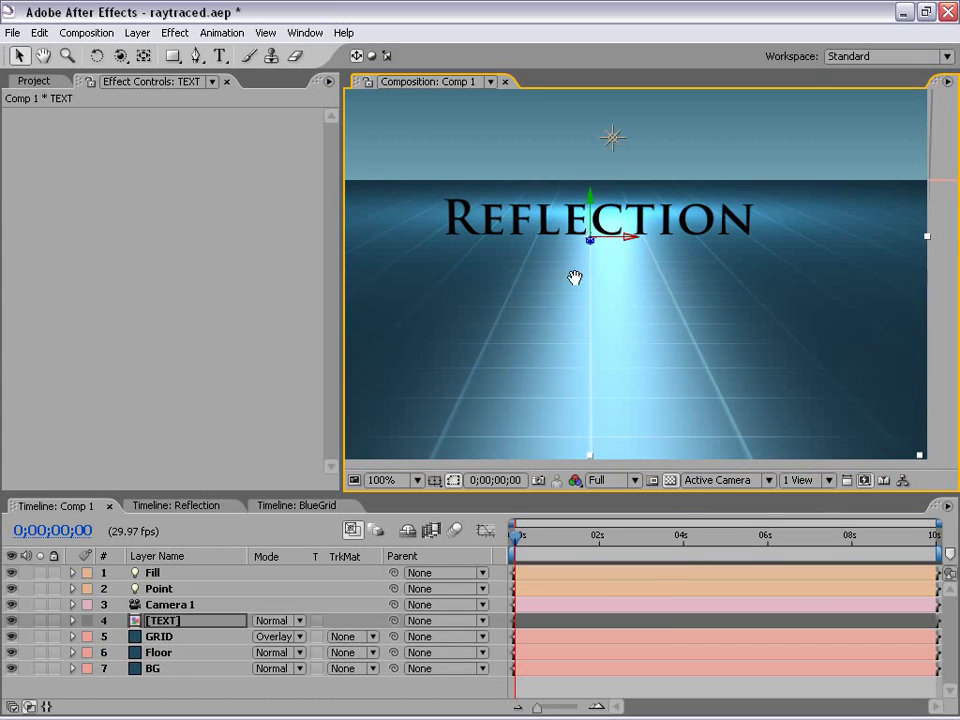
left_click_drag(606, 319, 632, 337)
Try to move the TEXT layer down through the Floor layer in the Active Camera view
left_click(167, 621)
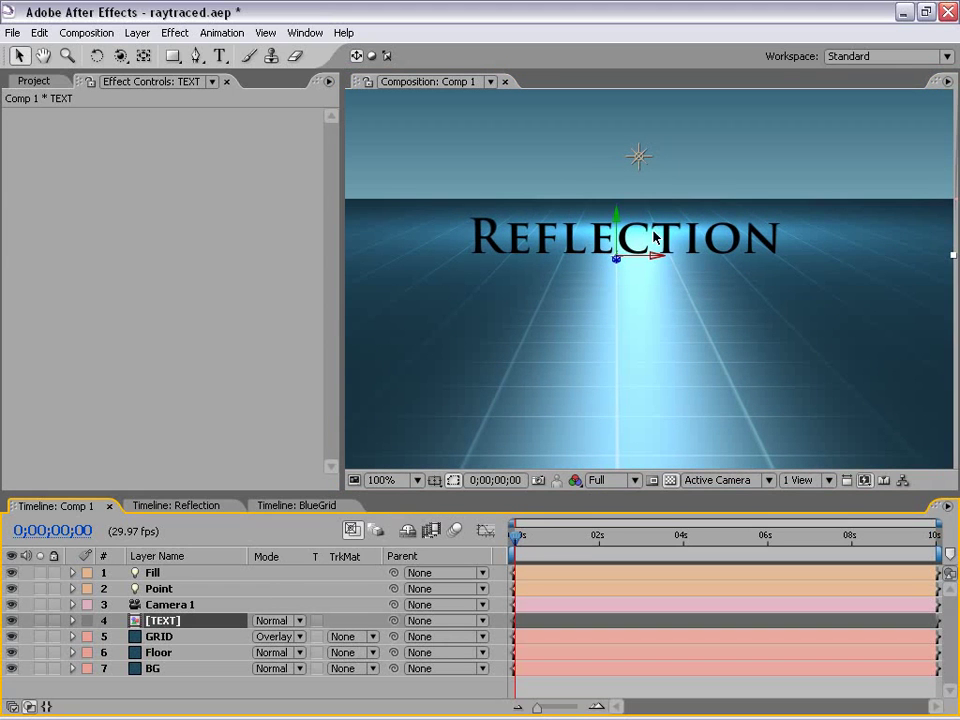
left_click_drag(619, 241, 621, 256)
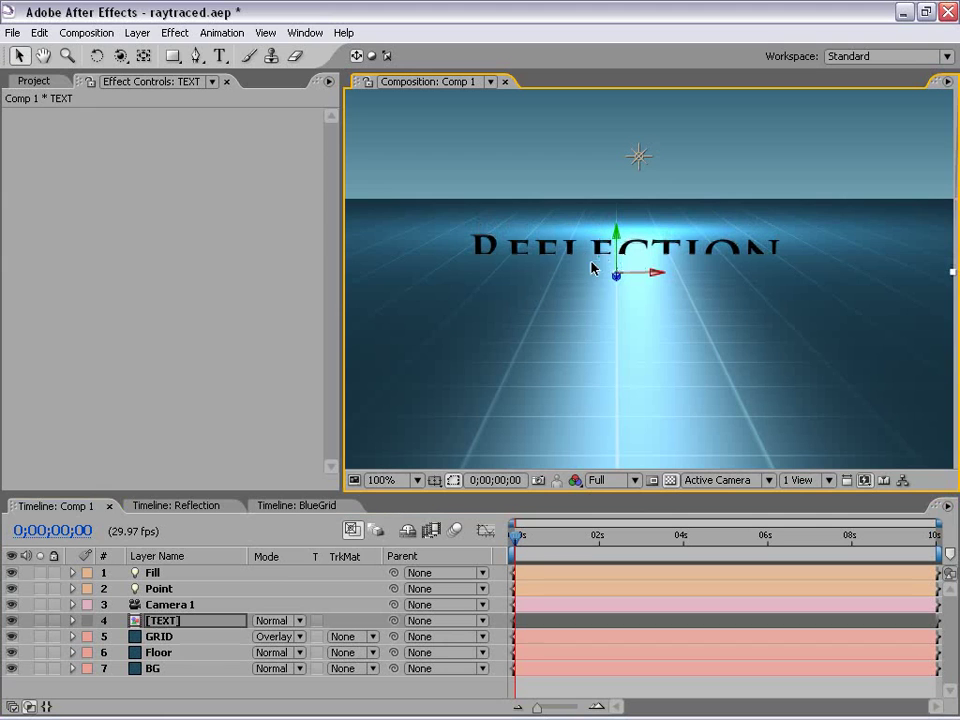
left_click(160, 653)
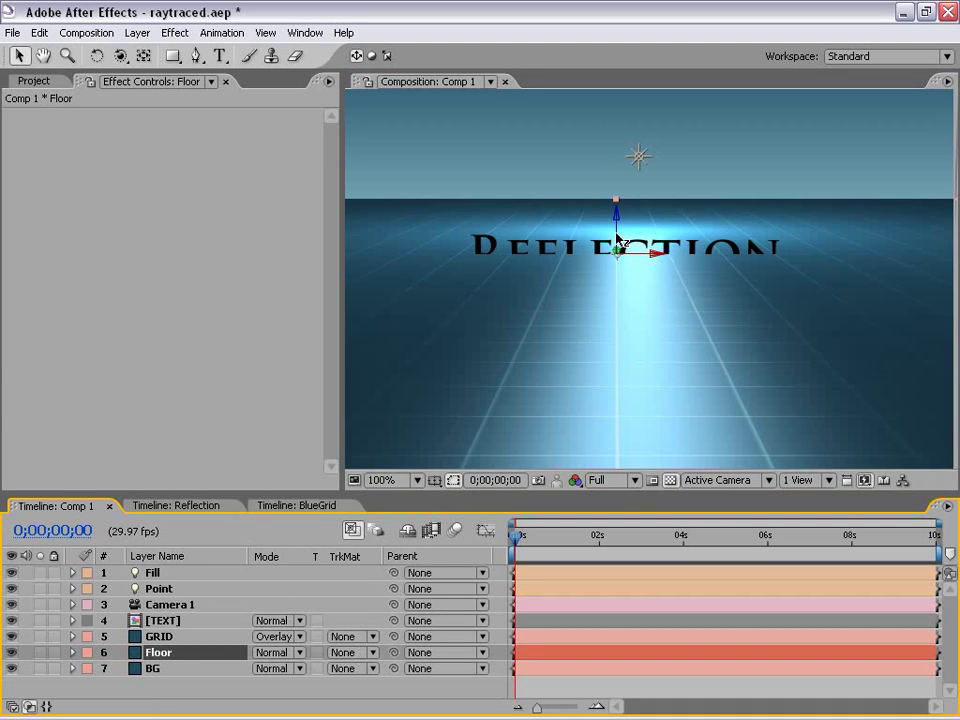
left_click(617, 240)
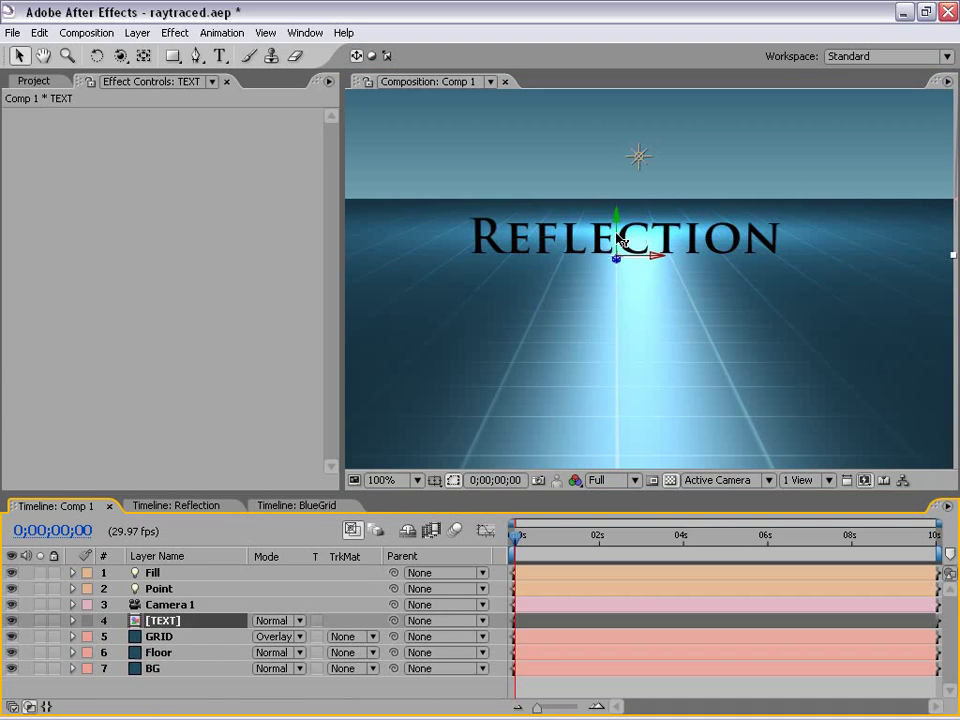
left_click(559, 688)
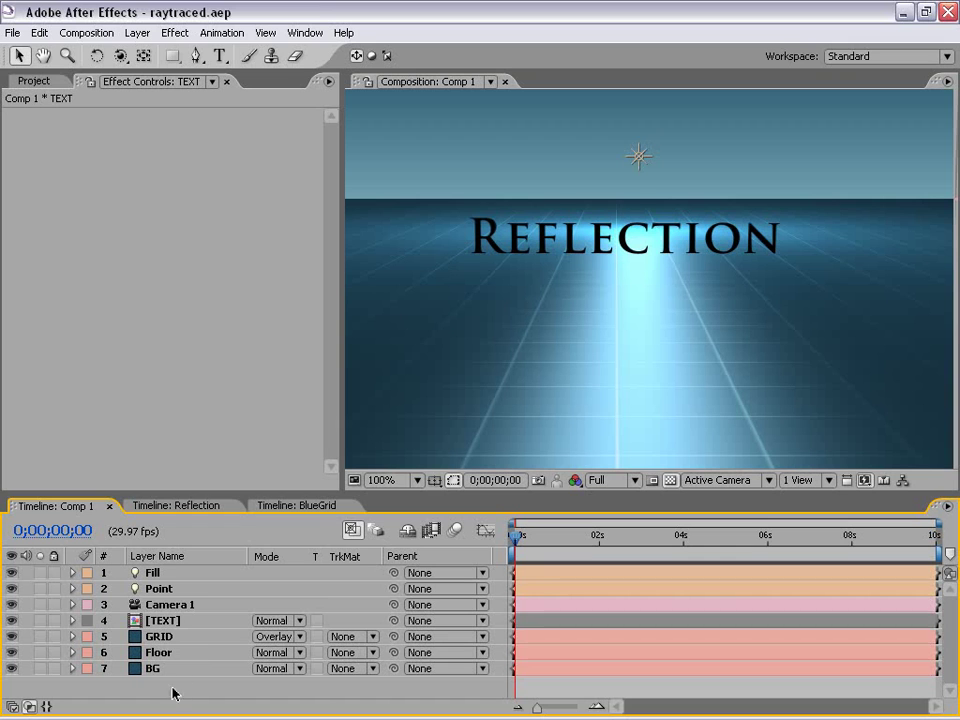
Open the TEXT composition at 100% magnification and turn off its transparency grid
left_click(162, 621)
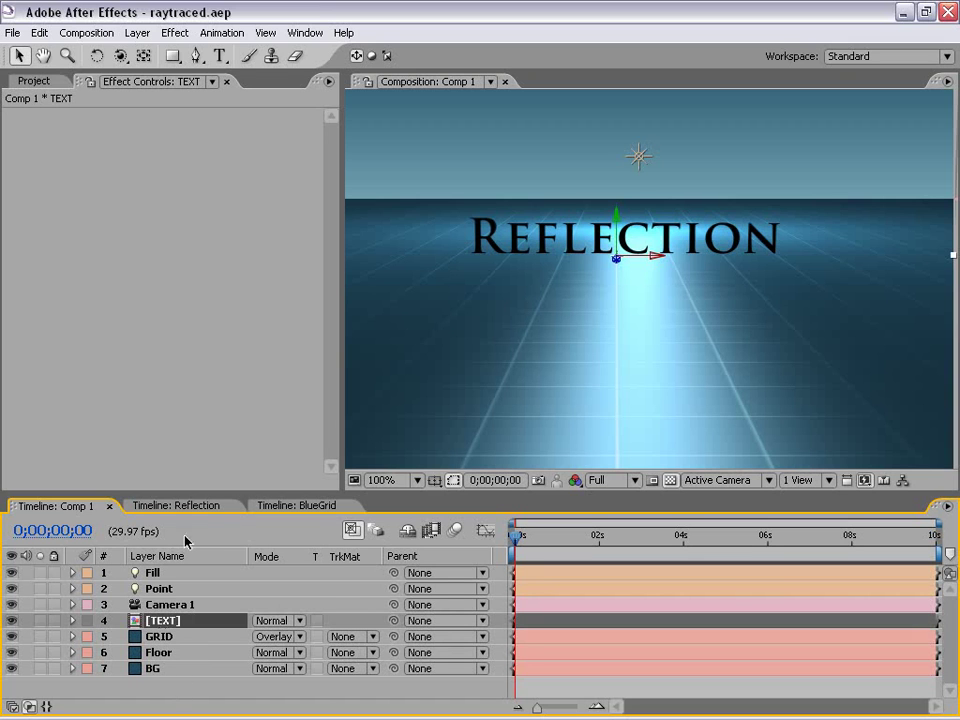
double_click(165, 624)
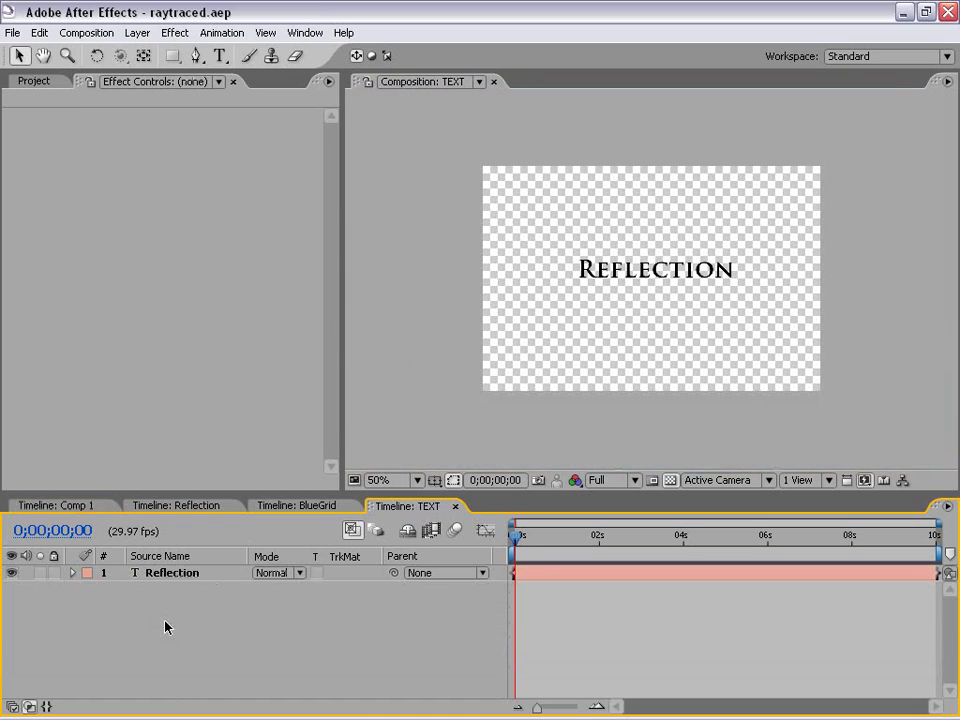
key("period")
key("h")
left_click_drag(735, 319, 701, 298)
key("comma")
key("period")
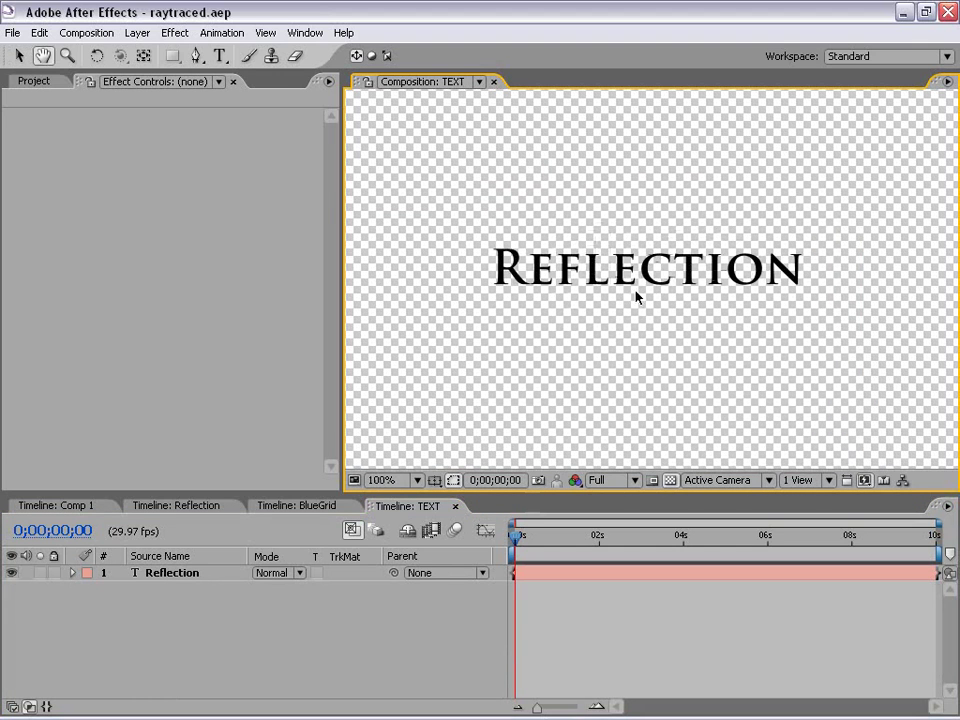
left_click(671, 481)
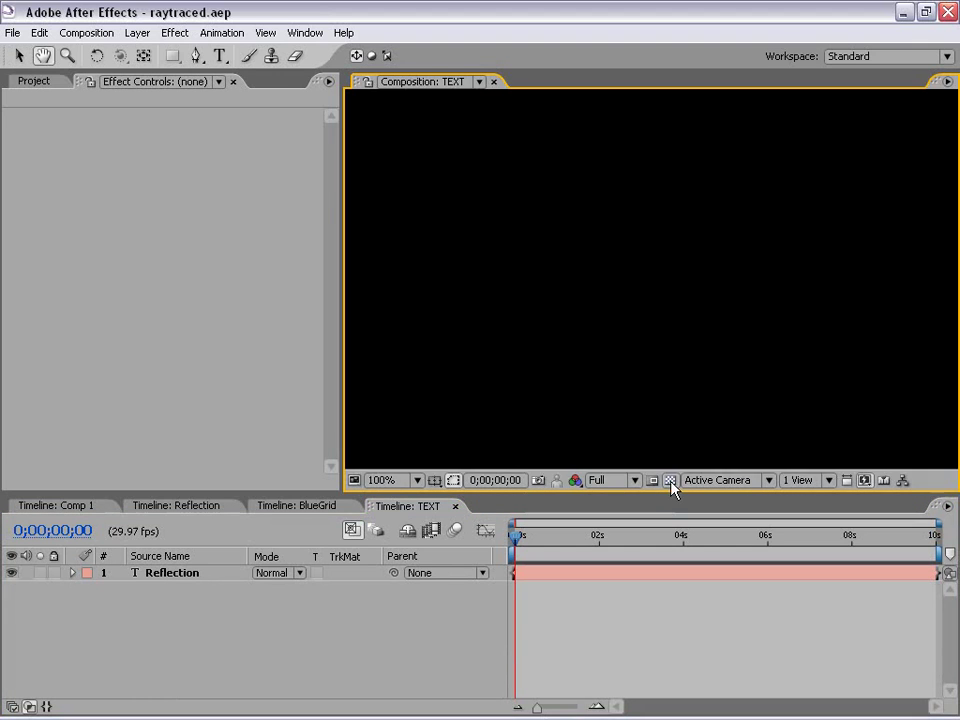
Change the TEXT composition's background color to a medium gray so the black lettering stands out
left_click(88, 33)
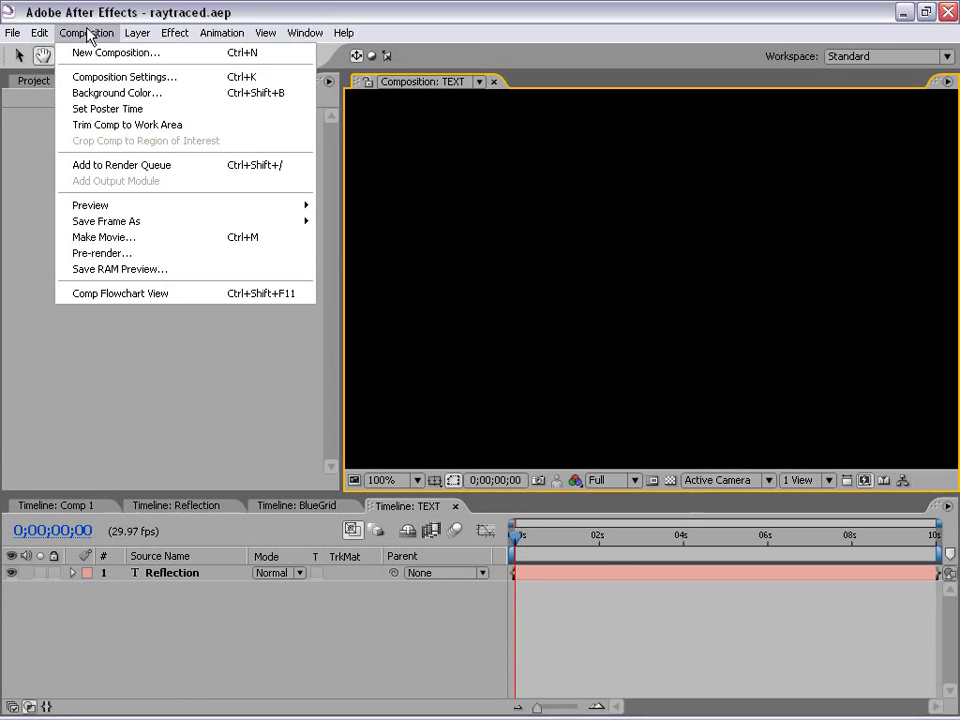
left_click(88, 93)
left_click(770, 331)
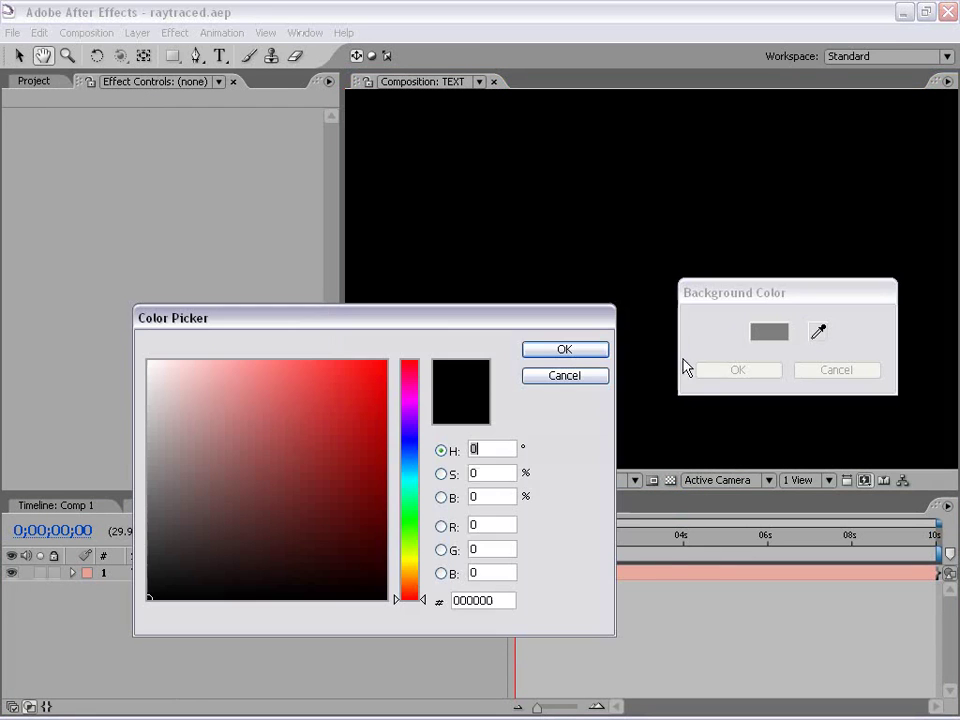
left_click(148, 471)
left_click(566, 349)
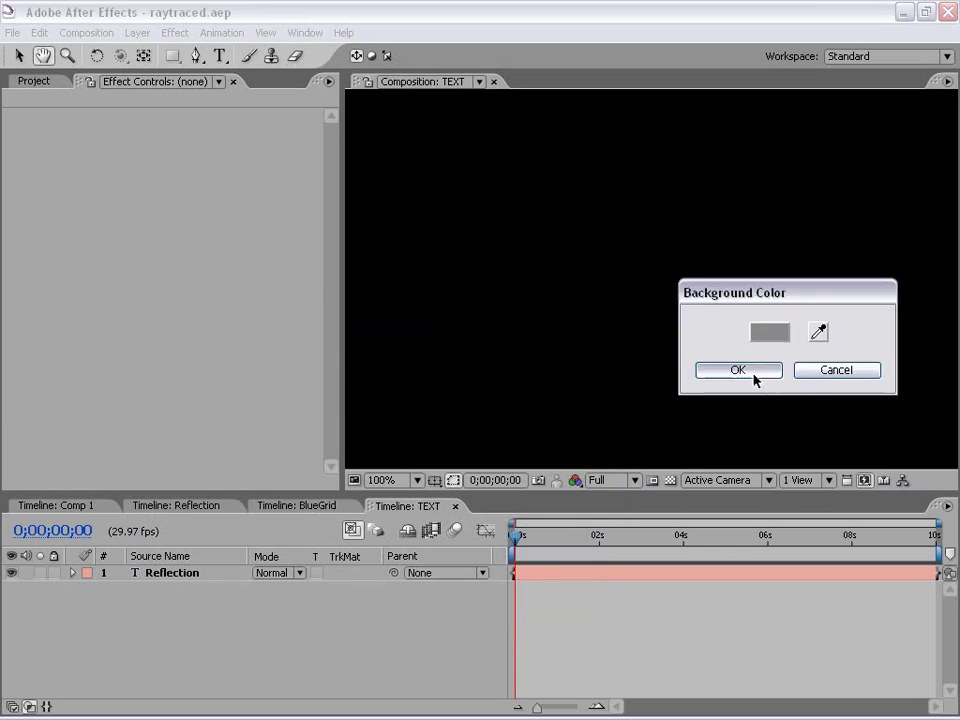
left_click(752, 372)
scroll(706, 272, "down", 1)
scroll(688, 313, "up", 1)
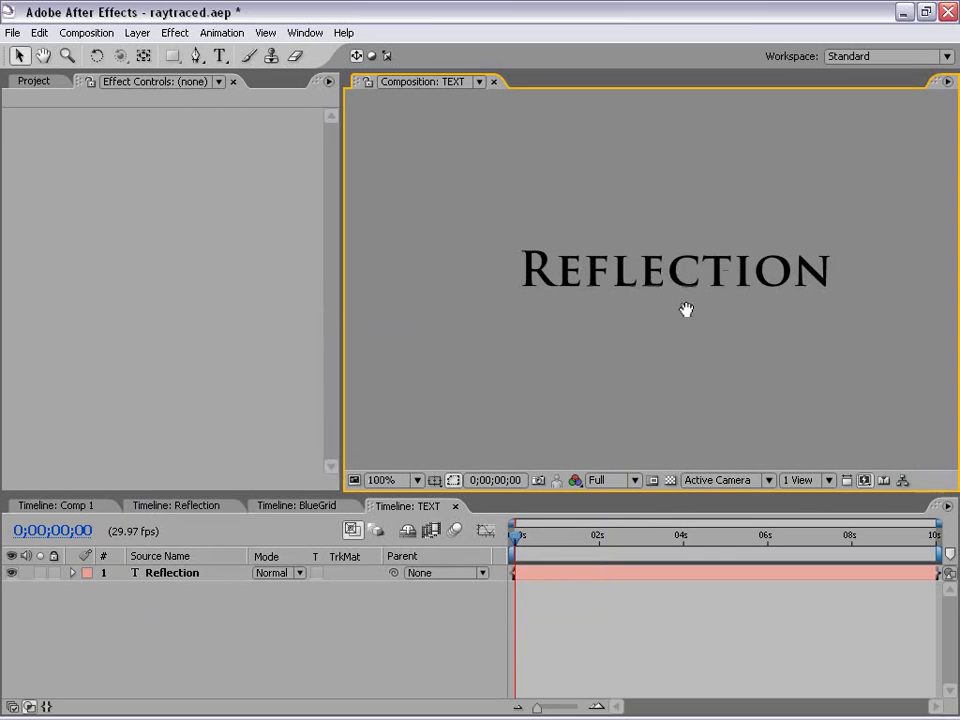
Duplicate the Reflection text layer and place the copy below the original in the layer stack
left_click(540, 574)
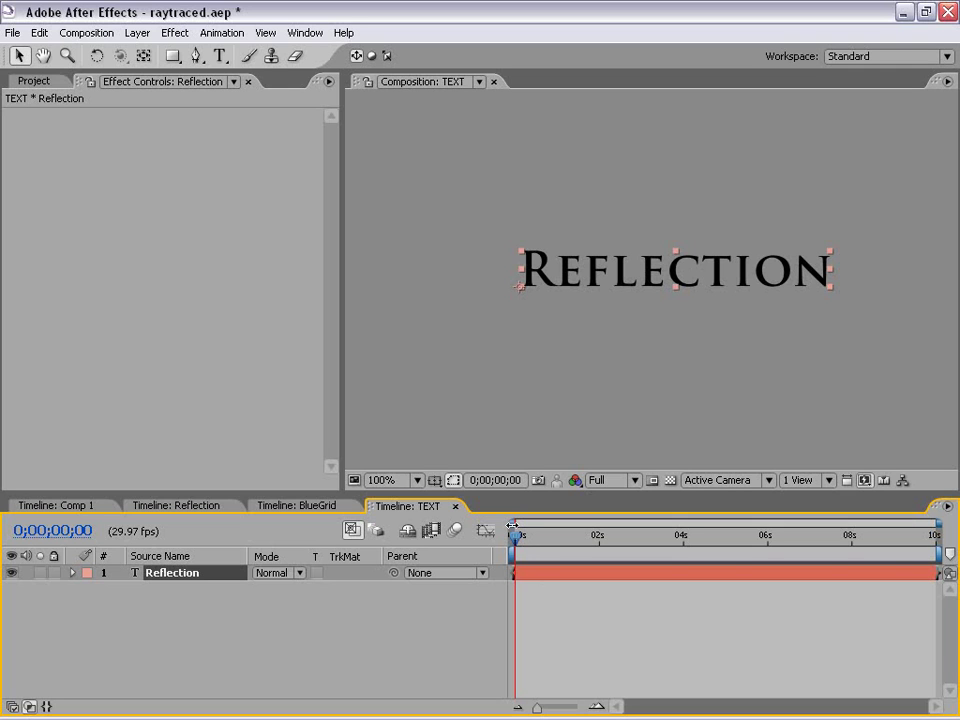
left_click(595, 610)
left_click(529, 572)
left_click(39, 34)
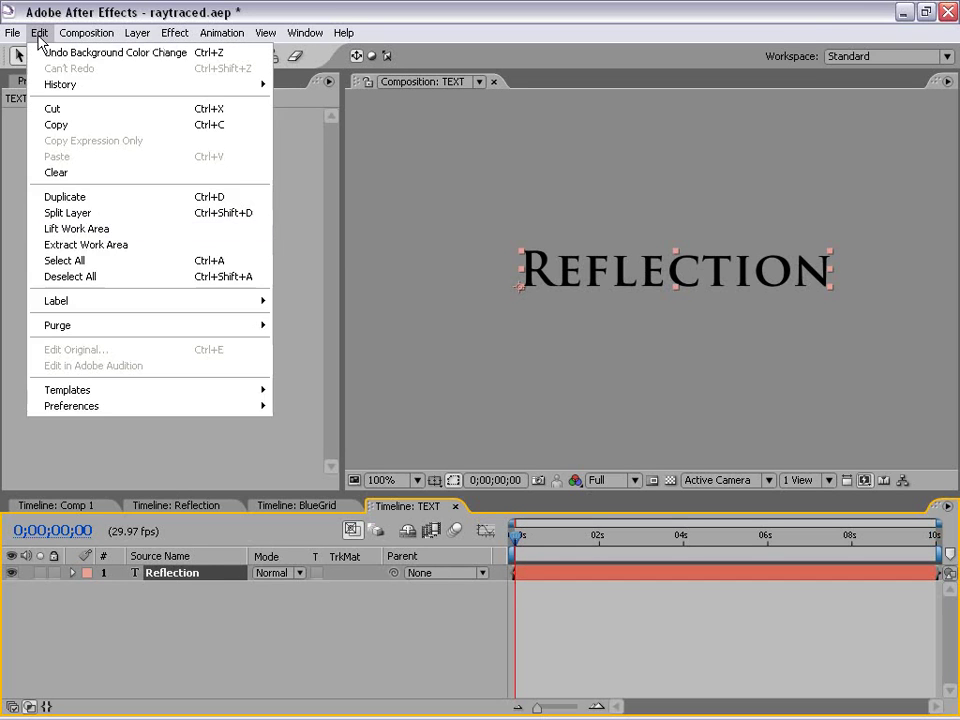
left_click(64, 197)
mouse_move(172, 573)
left_mouse_down()
mouse_move(182, 606)
mouse_move(168, 596)
left_mouse_up()
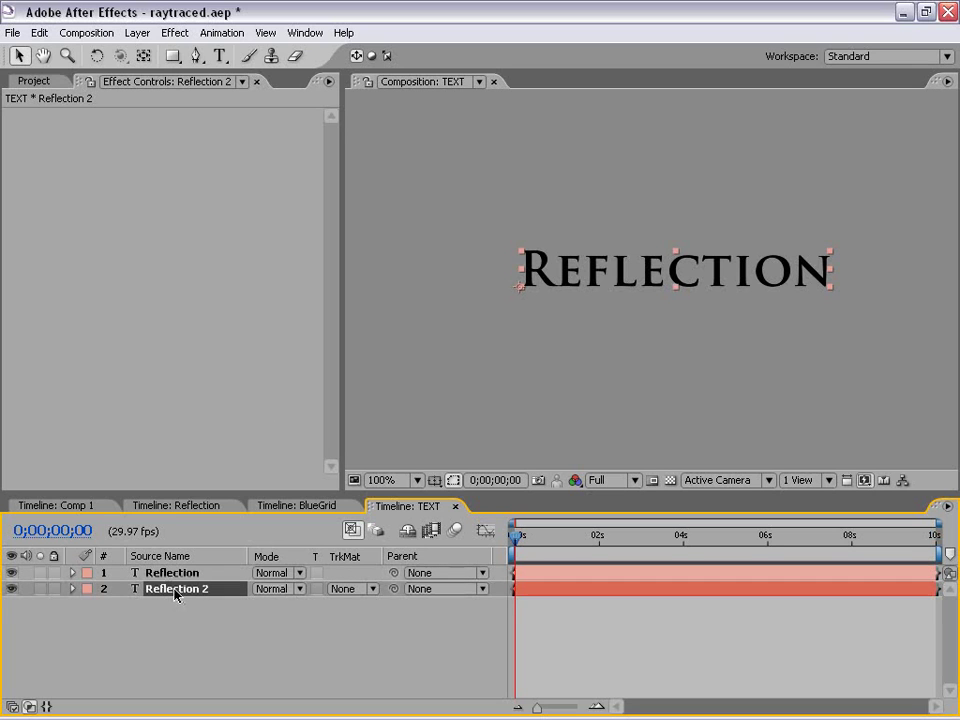
Flip the Reflection 2 layer vertically by setting its scale to 100, -100%
key("s")
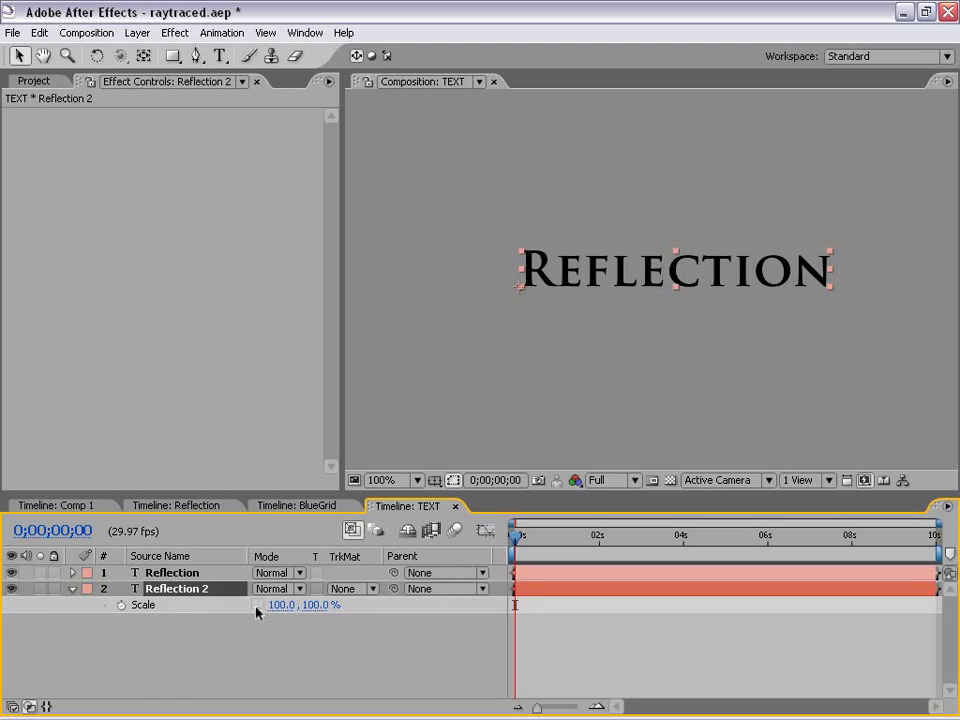
left_click(316, 605)
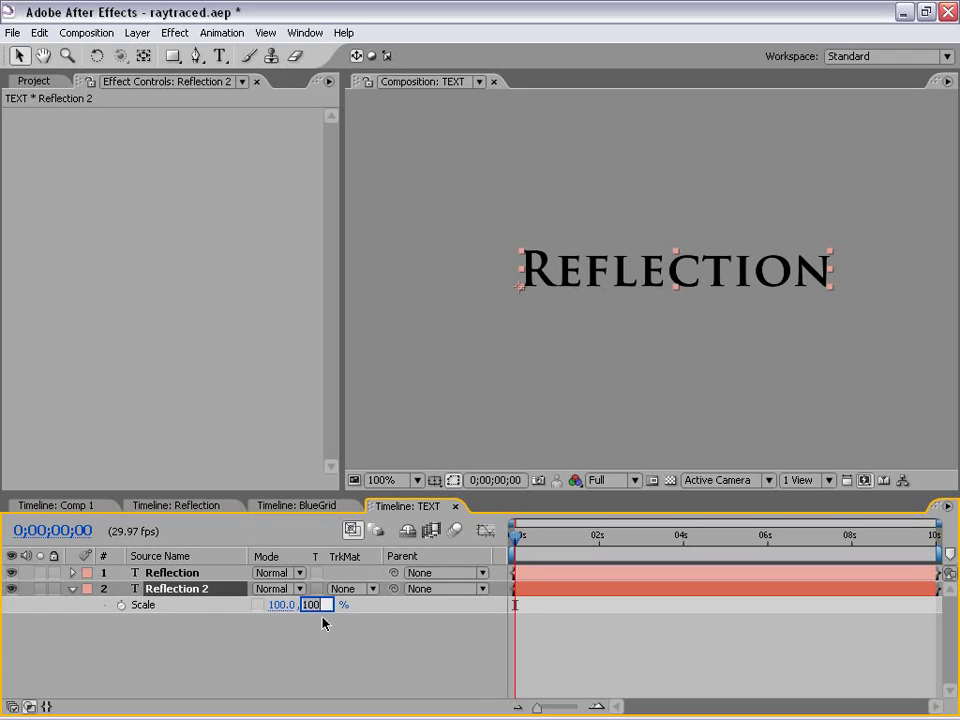
type("-100")
left_click(409, 649)
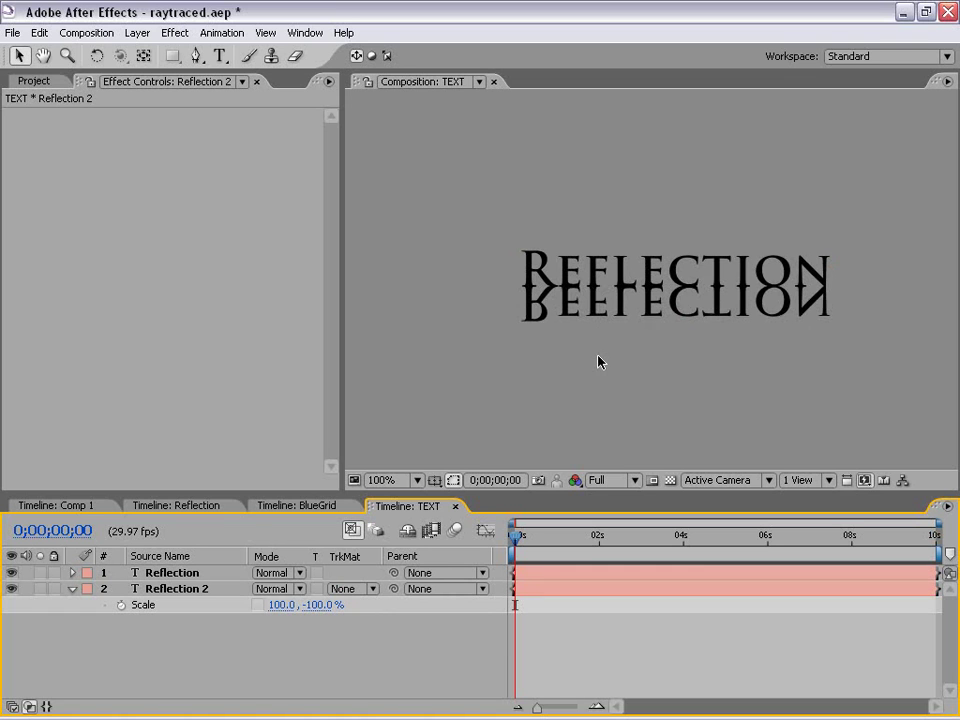
scroll(598, 361, "down", 1)
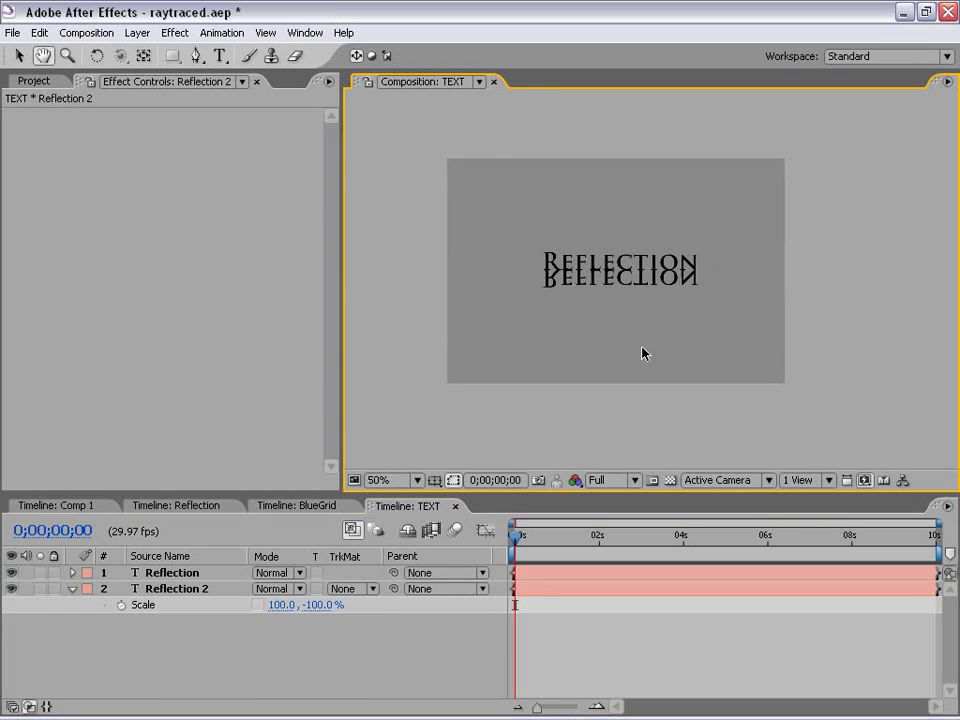
scroll(559, 313, "up", 1)
Apply the Linear Wipe transition effect to the Reflection 2 layer
left_click(178, 589)
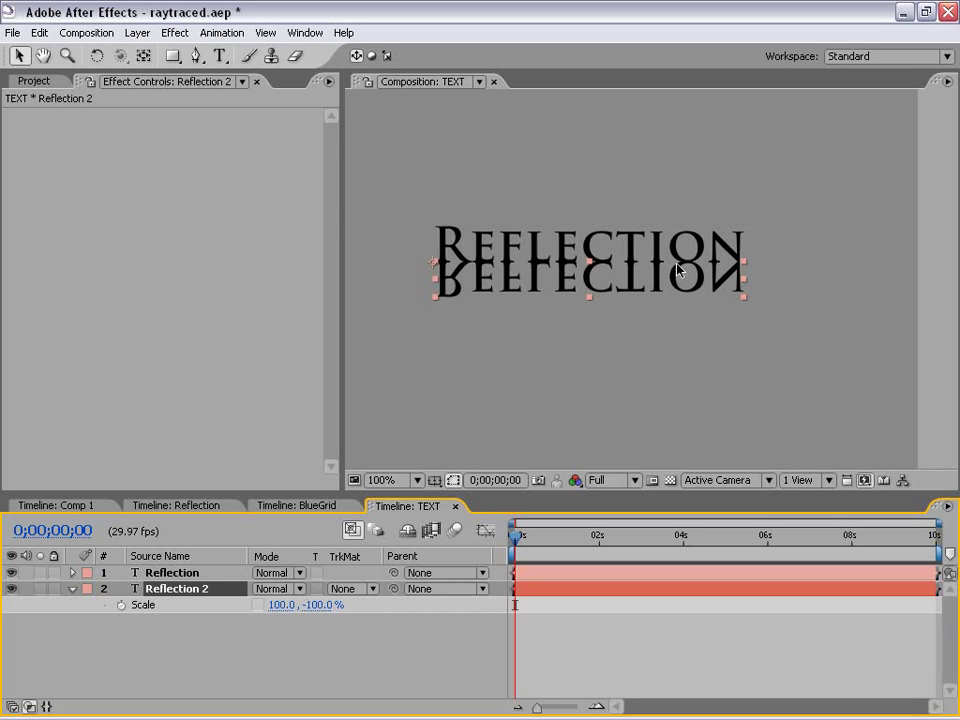
left_click(165, 690)
left_click(180, 596)
left_click(176, 33)
mouse_move(224, 430)
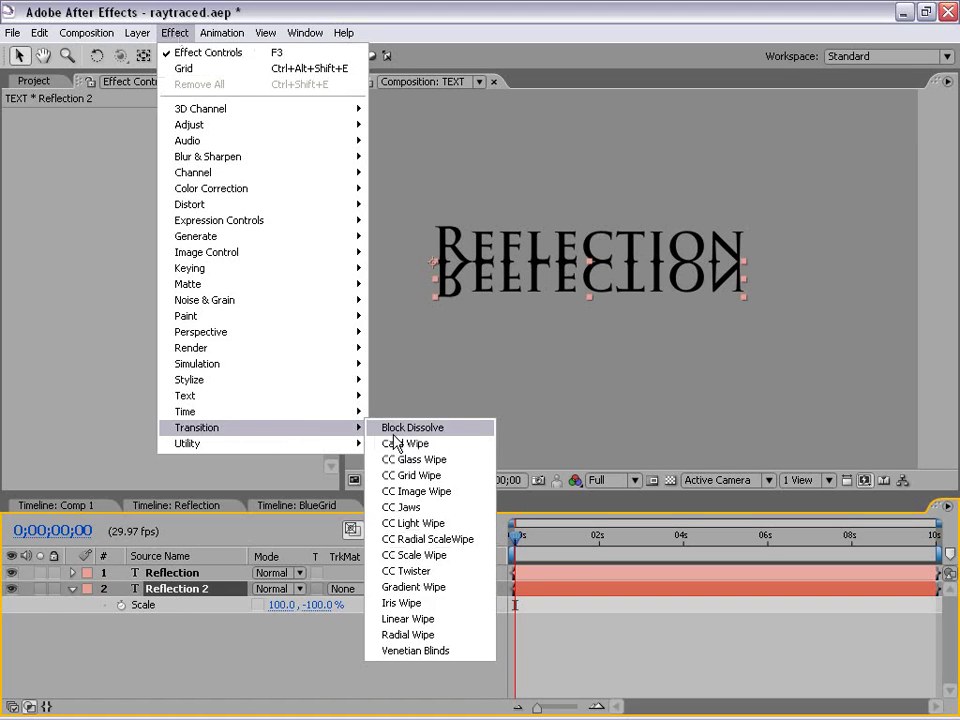
left_click(476, 620)
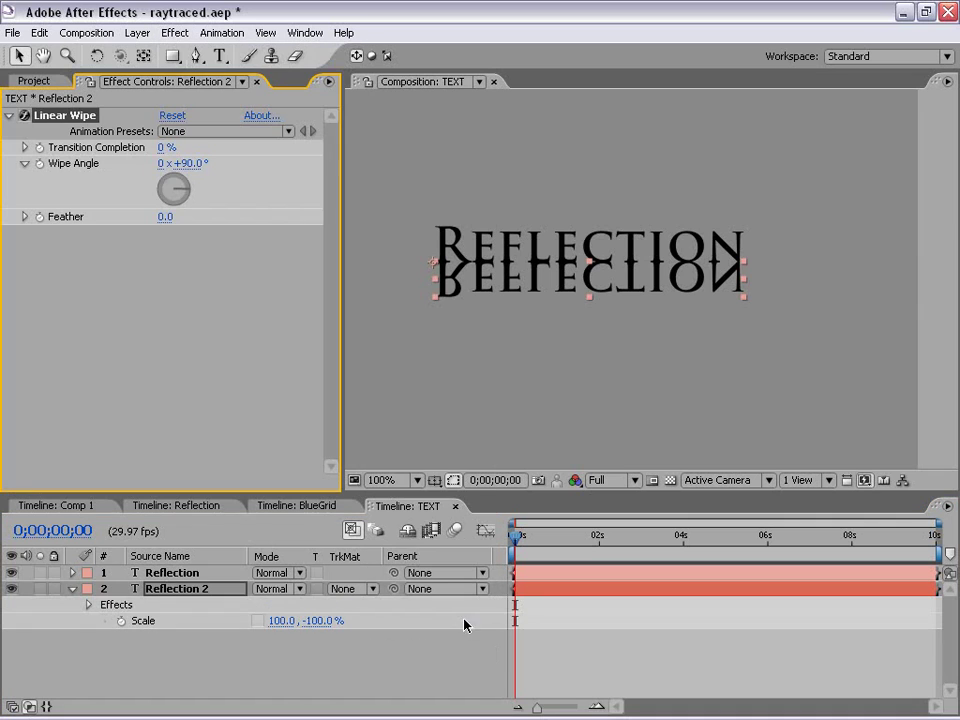
Set the Linear Wipe's angle to 0°, transition completion to 47% and feather to 23 to fade the mirrored text
left_click(190, 166)
type("0")
key("Return")
left_click_drag(168, 147, 201, 144)
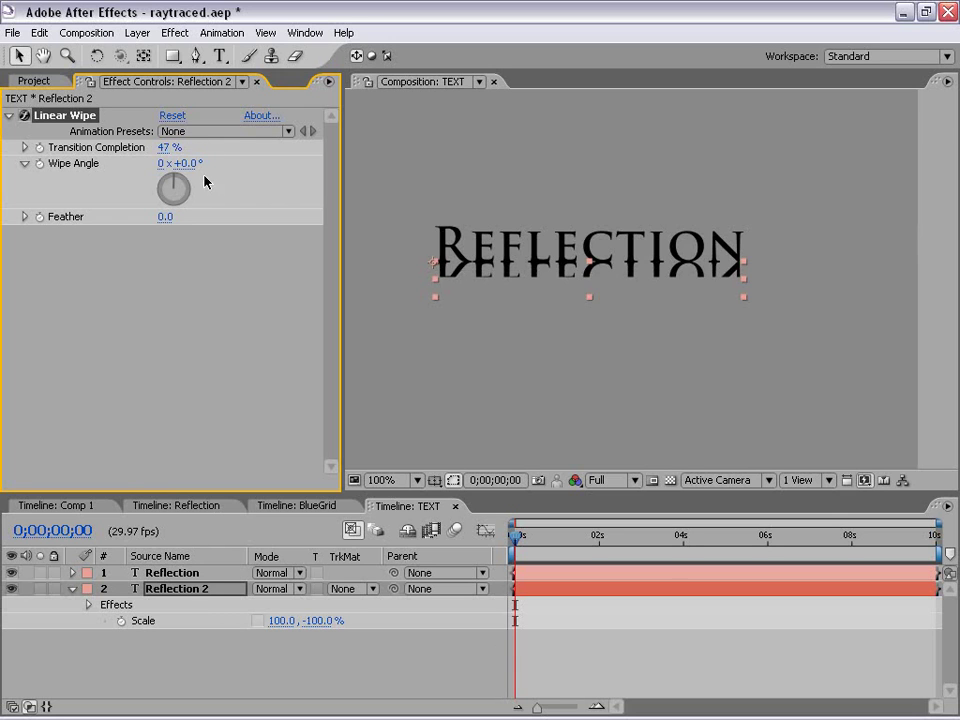
mouse_move(165, 216)
left_mouse_down()
mouse_move(192, 207)
mouse_move(175, 208)
left_mouse_up()
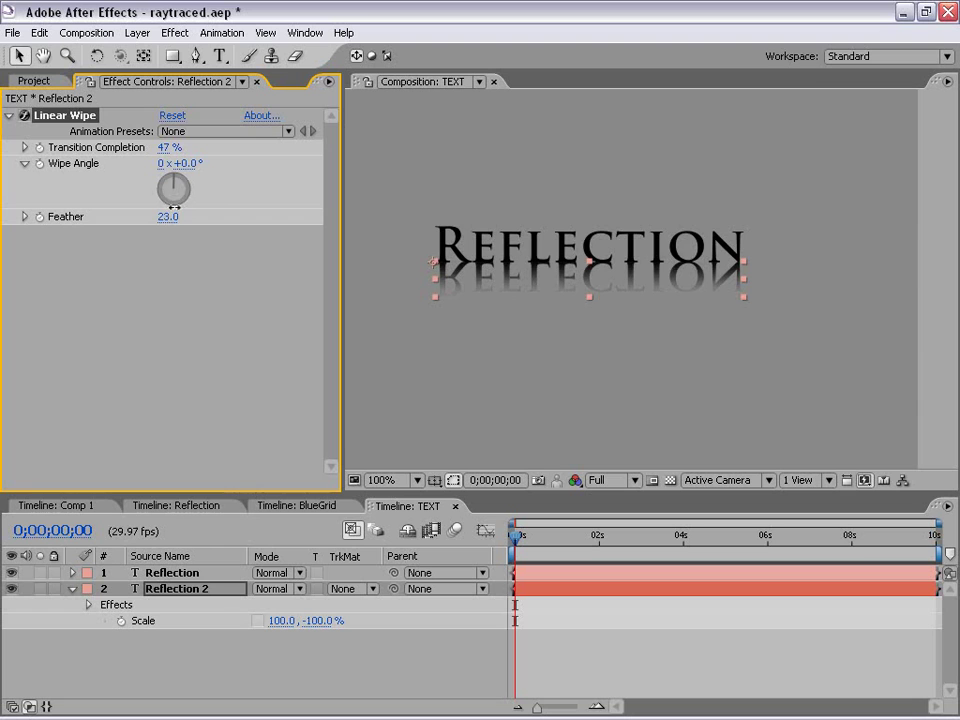
Set the Reflection 2 layer's opacity to 50%
left_click(183, 672)
left_click(174, 592)
key("t")
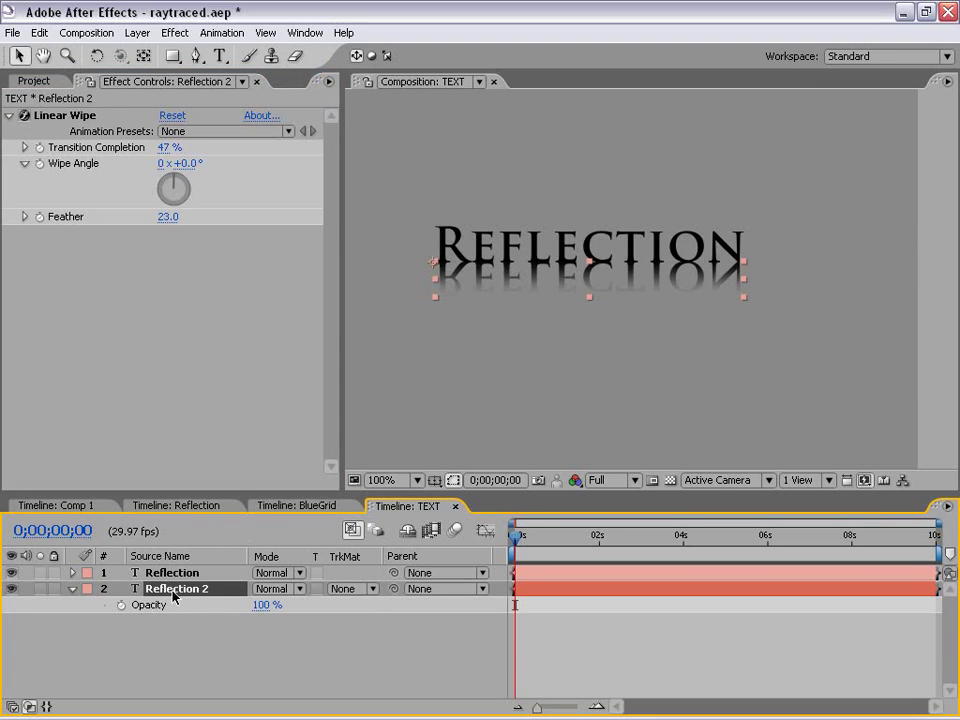
left_click(265, 606)
type("50")
key("Return")
left_click(613, 665)
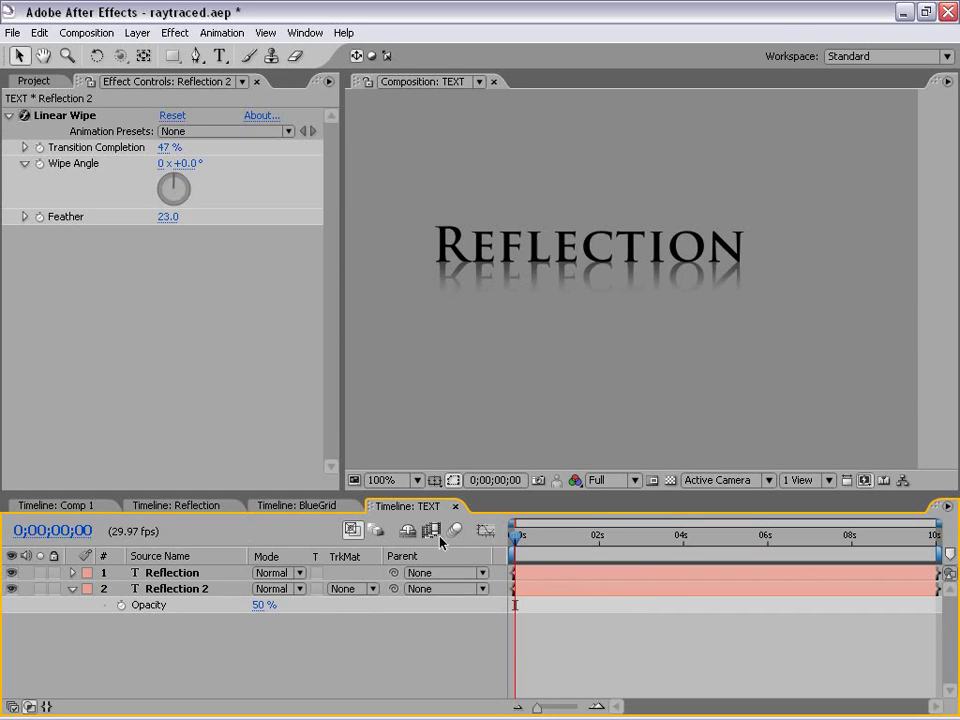
Return to Comp 1 and compare its TEXT layer with the TEXT composition to check for the mirrored lettering
left_click(58, 506)
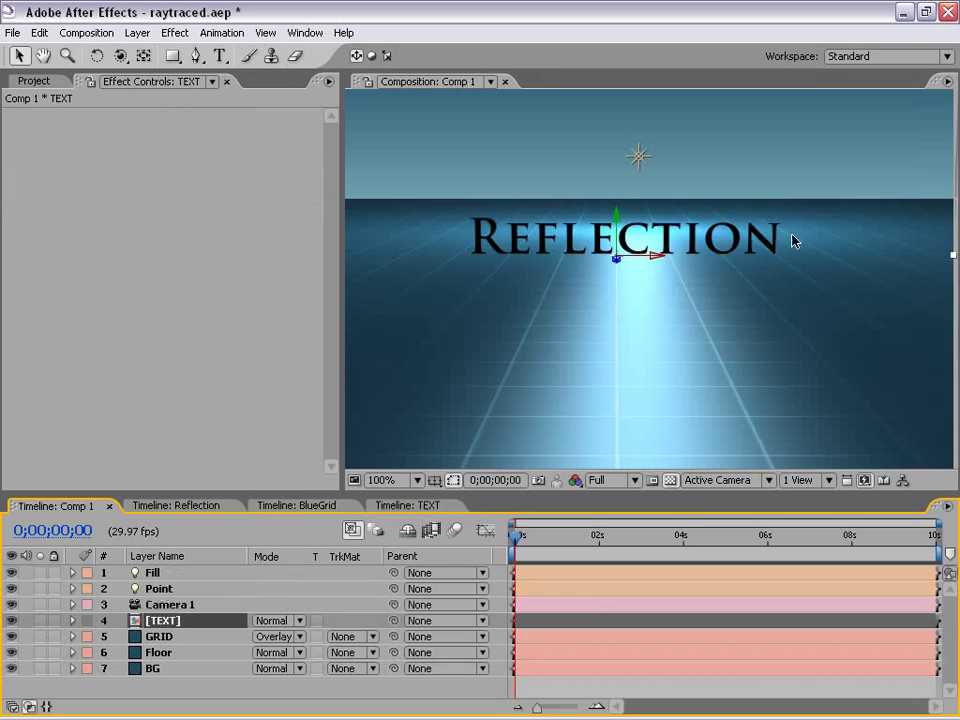
scroll(727, 348, "down", 1)
scroll(669, 332, "up", 1)
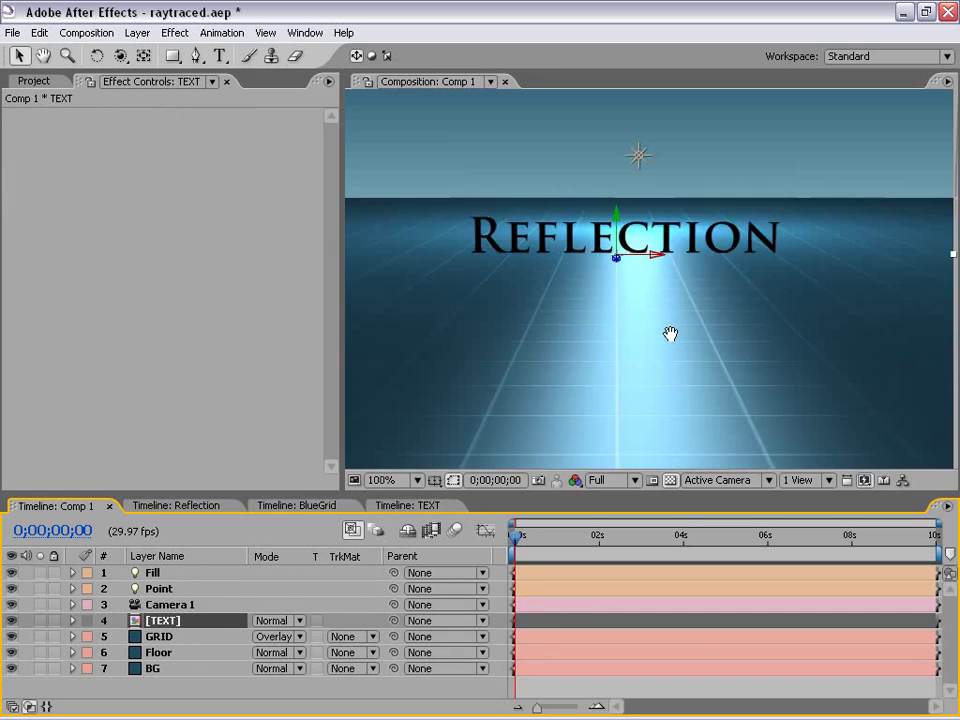
left_click_drag(669, 332, 716, 326)
scroll(717, 327, "down", 1)
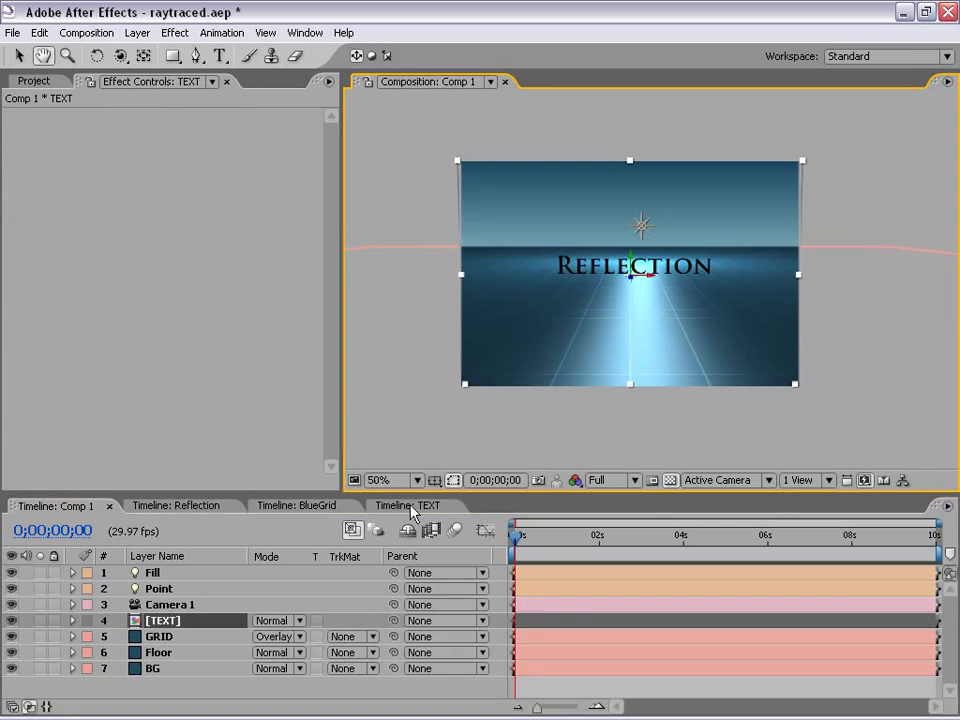
left_click(407, 506)
left_click(78, 506)
scroll(613, 258, "up", 1)
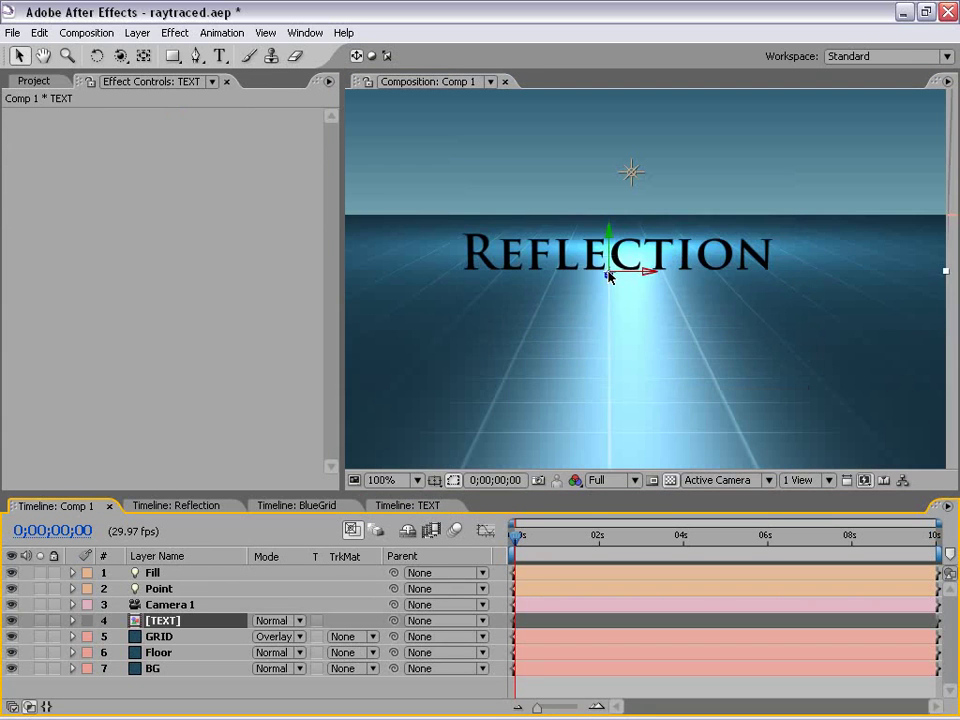
Examine where the word meets the grid floor at 100% and 50% magnification, and deselect the TEXT layer
left_click_drag(613, 255, 630, 289)
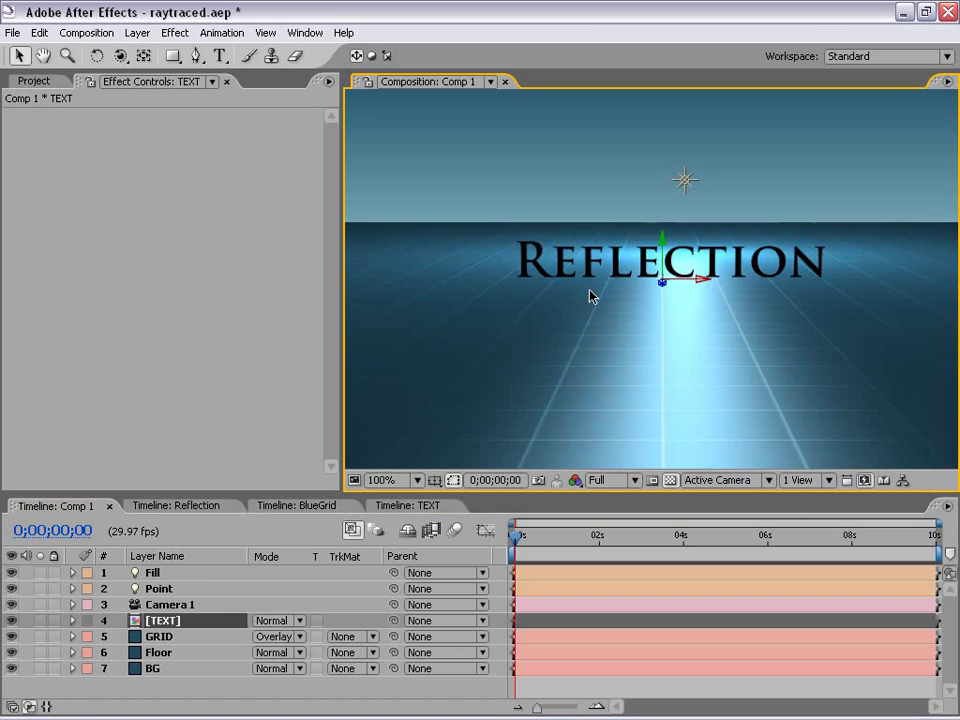
scroll(645, 294, "down", 1)
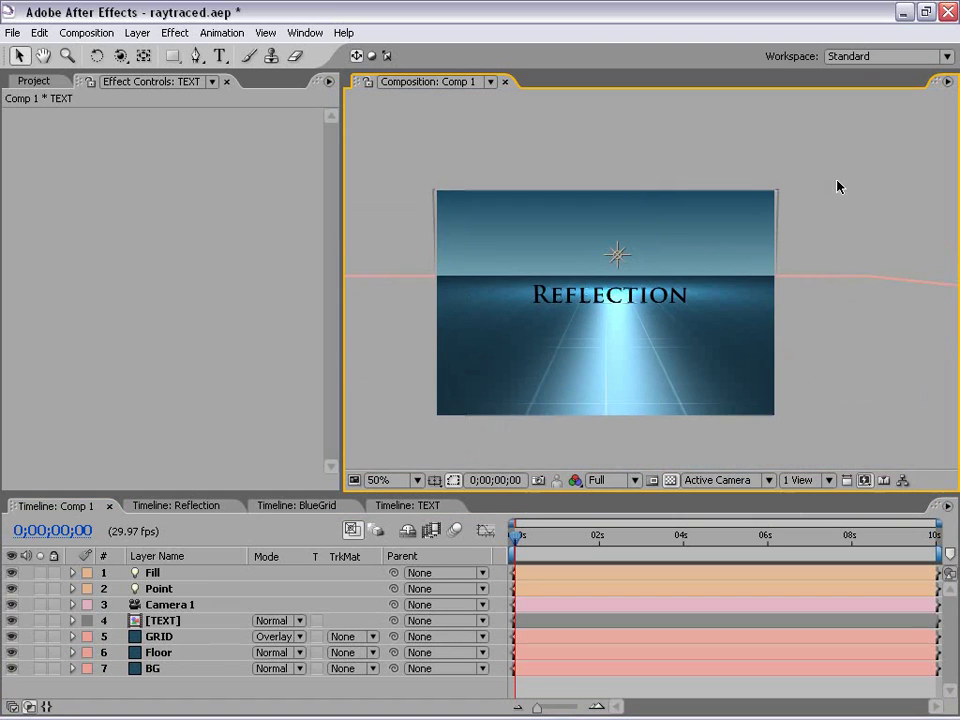
left_click(773, 222)
scroll(768, 232, "up", 1)
left_click_drag(766, 230, 842, 120)
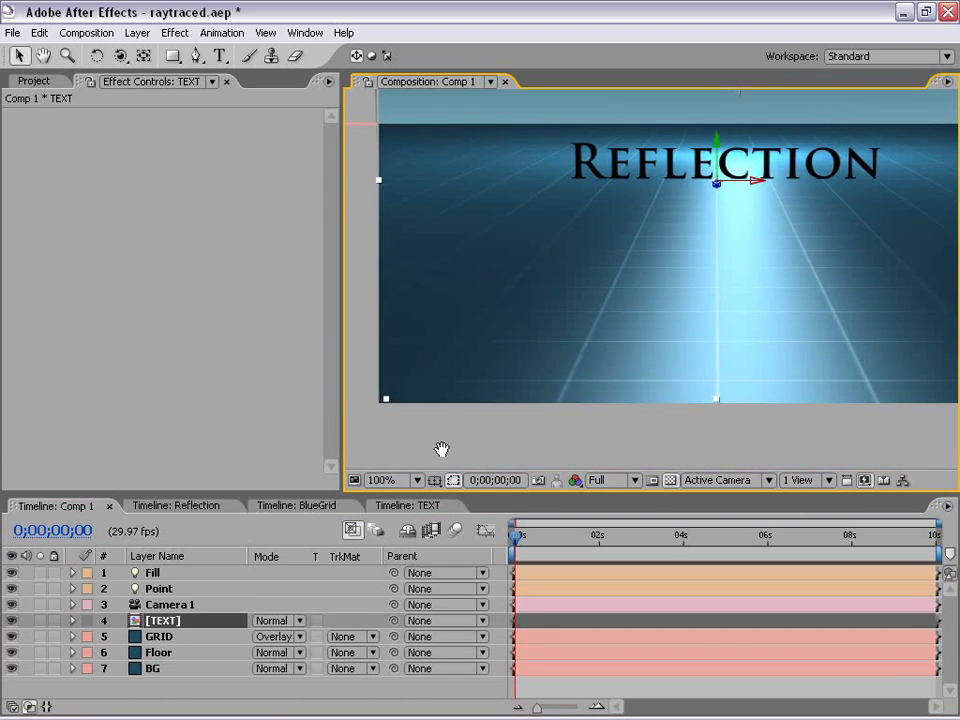
scroll(652, 278, "down", 1)
left_click(501, 135)
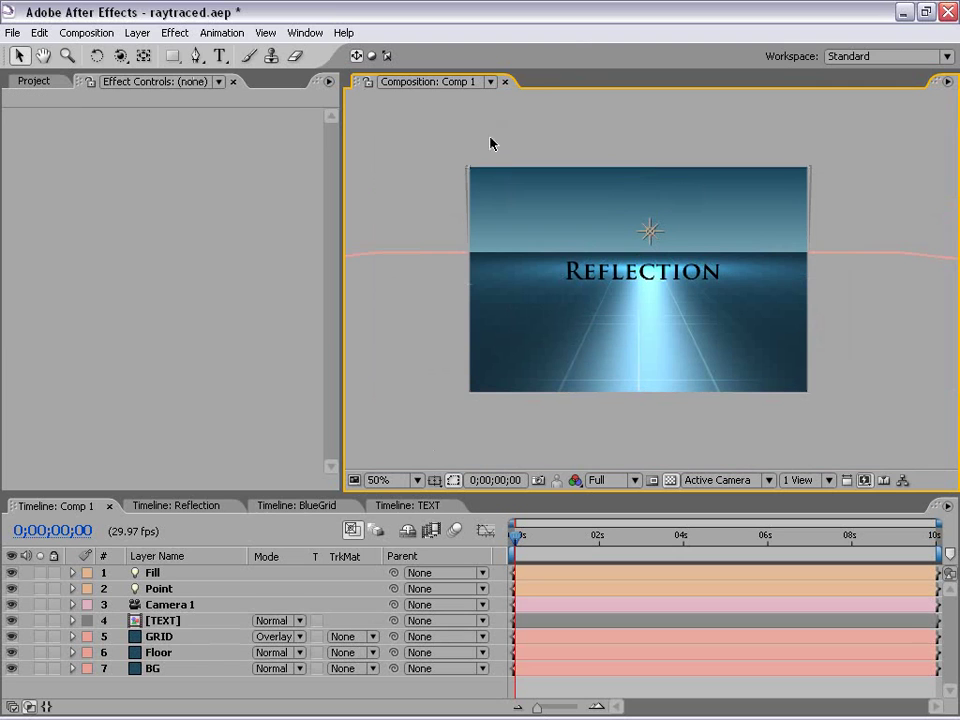
Add a new adjustment layer above the other layers in Comp 1
left_click(137, 33)
mouse_move(153, 58)
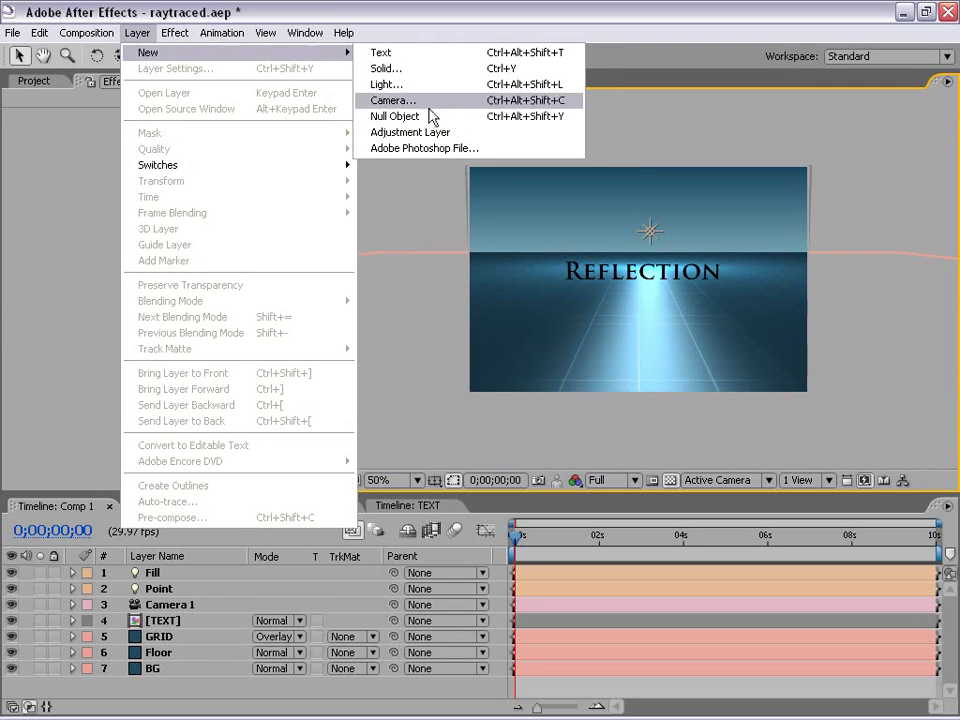
left_click(380, 132)
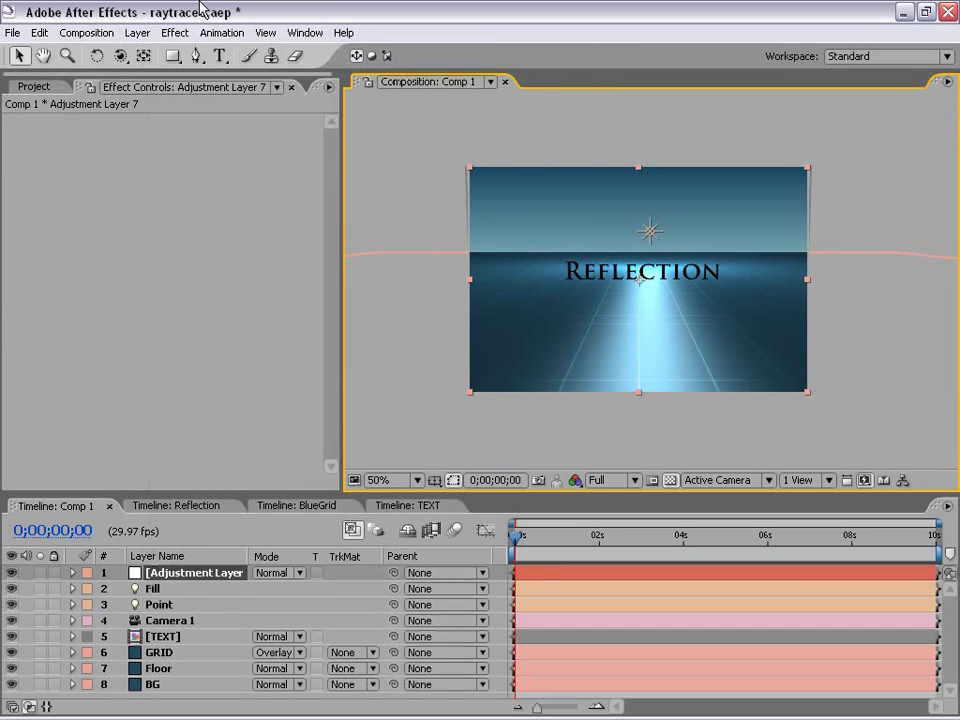
Try darkening the scene with a Curves effect on the adjustment layer, and remove the effect again
left_click(174, 33)
mouse_move(230, 188)
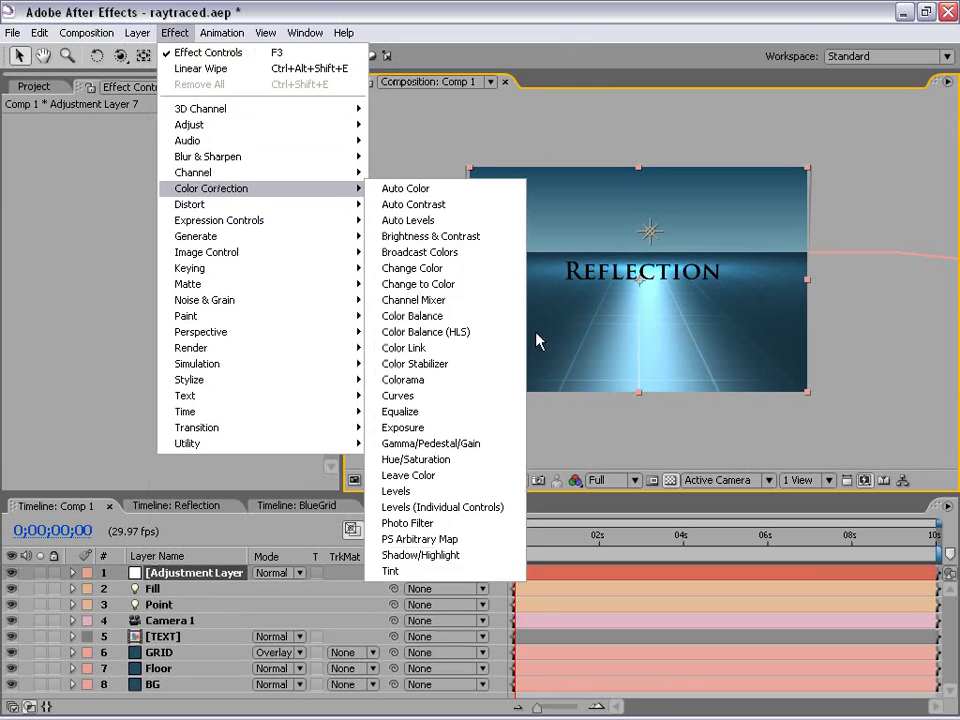
left_click(444, 396)
left_click_drag(142, 251, 153, 285)
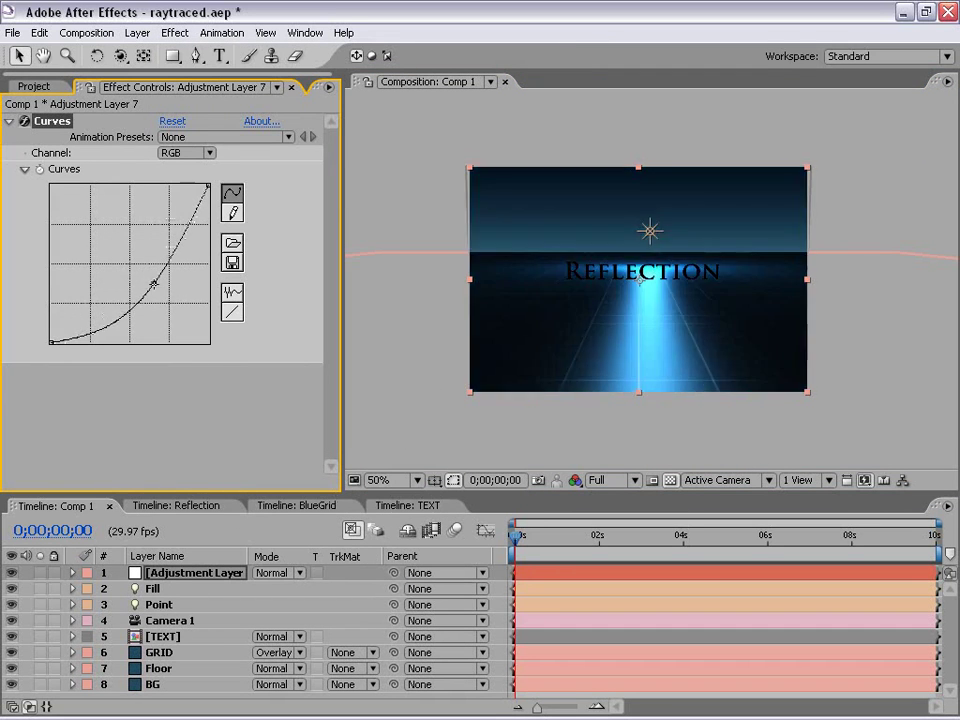
left_click(52, 121)
key("Delete")
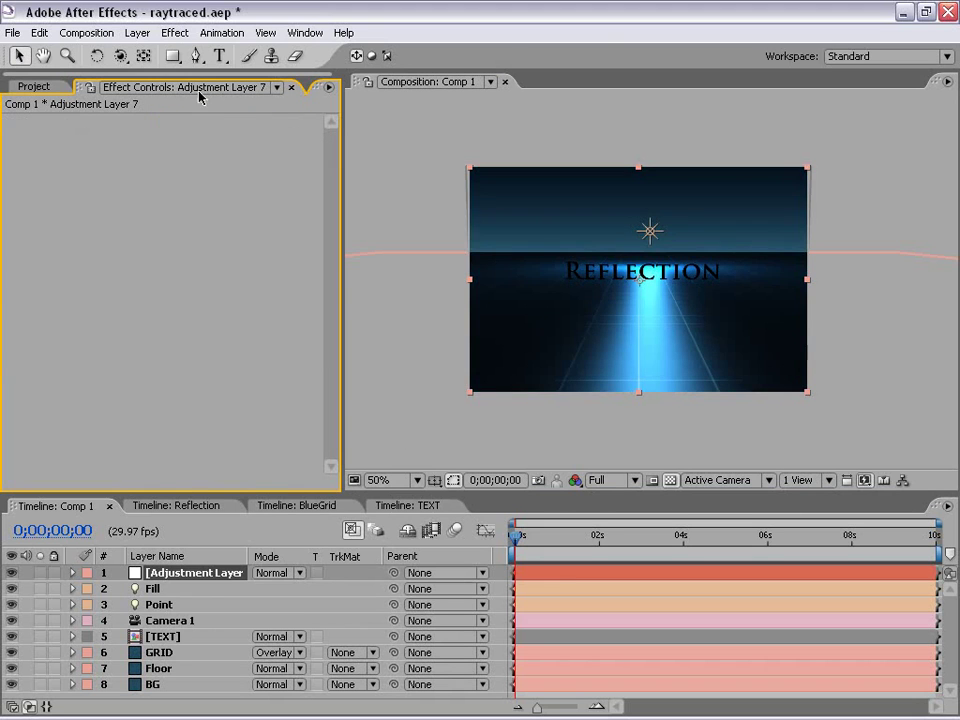
left_click(576, 143)
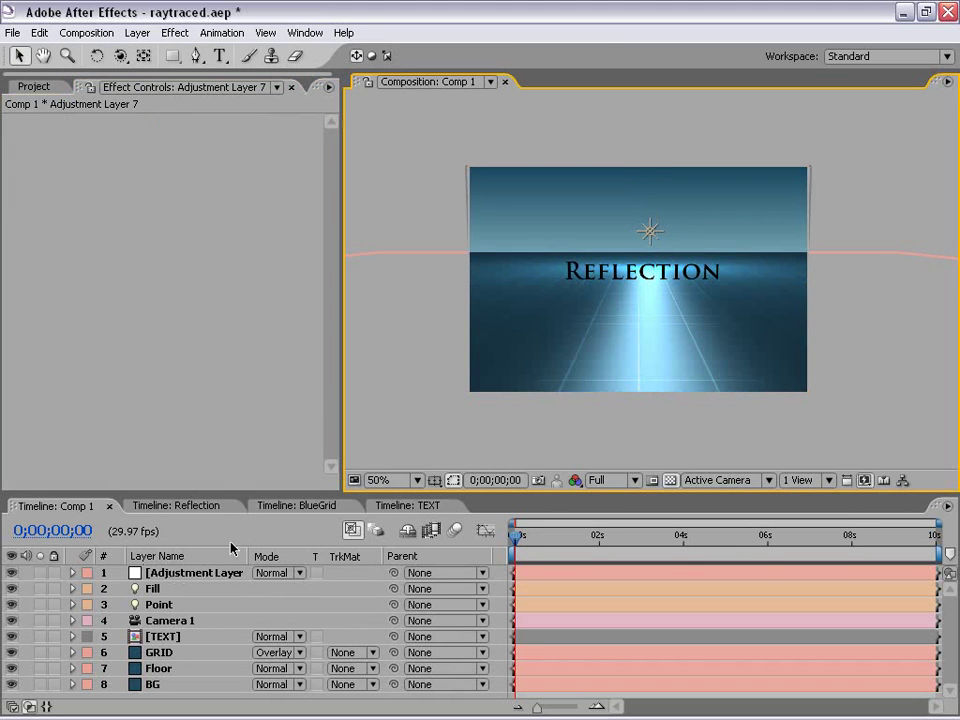
Rename the adjustment layer as Divider and place it between the TEXT and GRID layers
left_click_drag(234, 496, 225, 436)
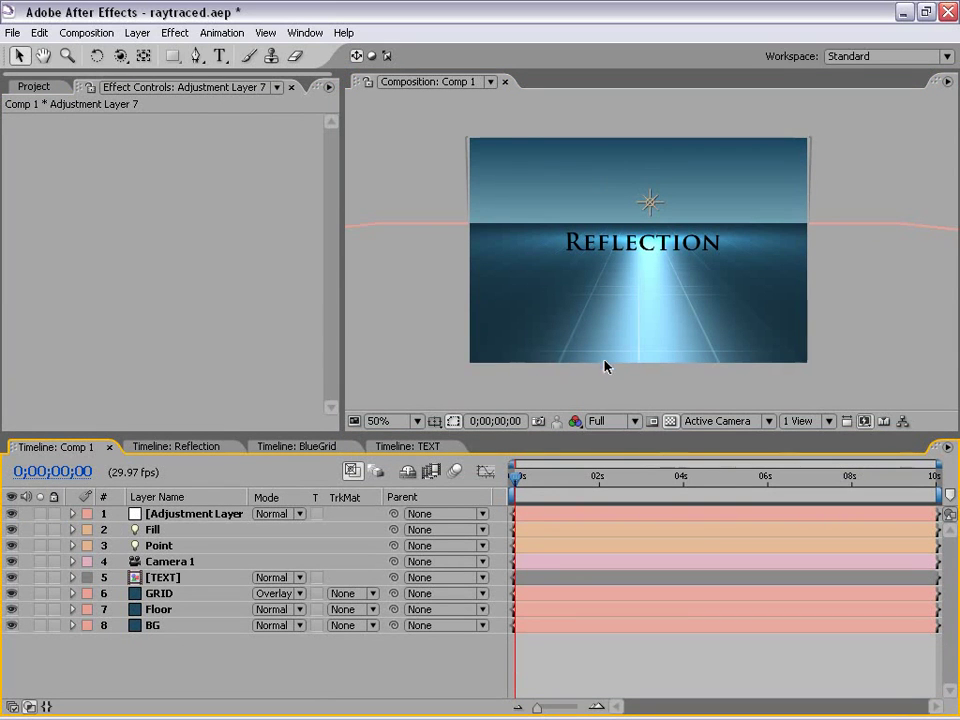
left_click(198, 516)
key("Return")
type("D")
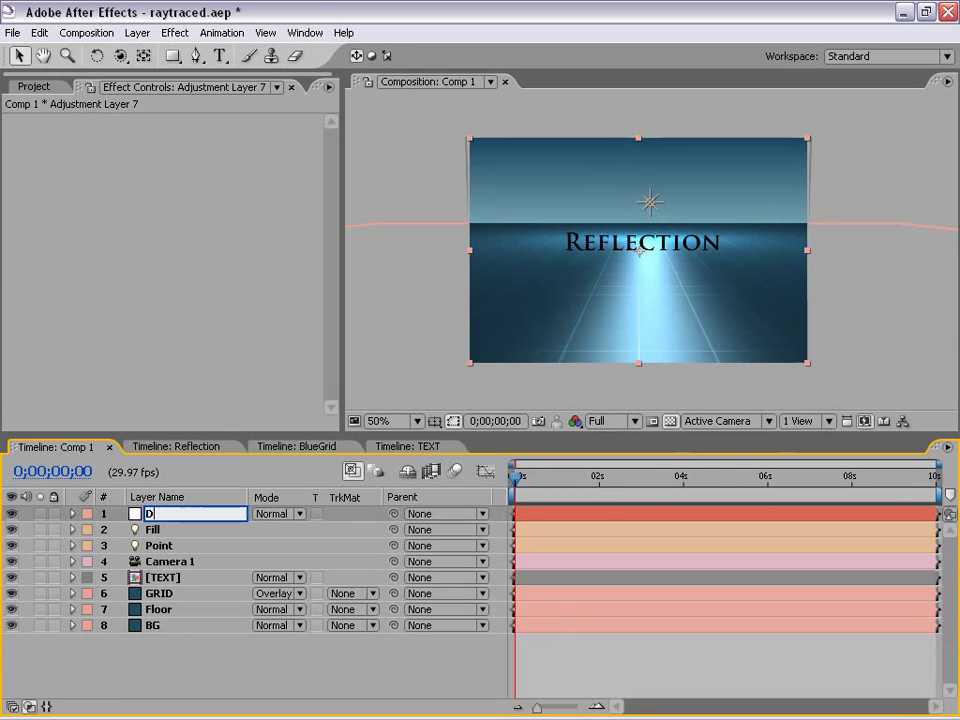
type("ivider")
key("Return")
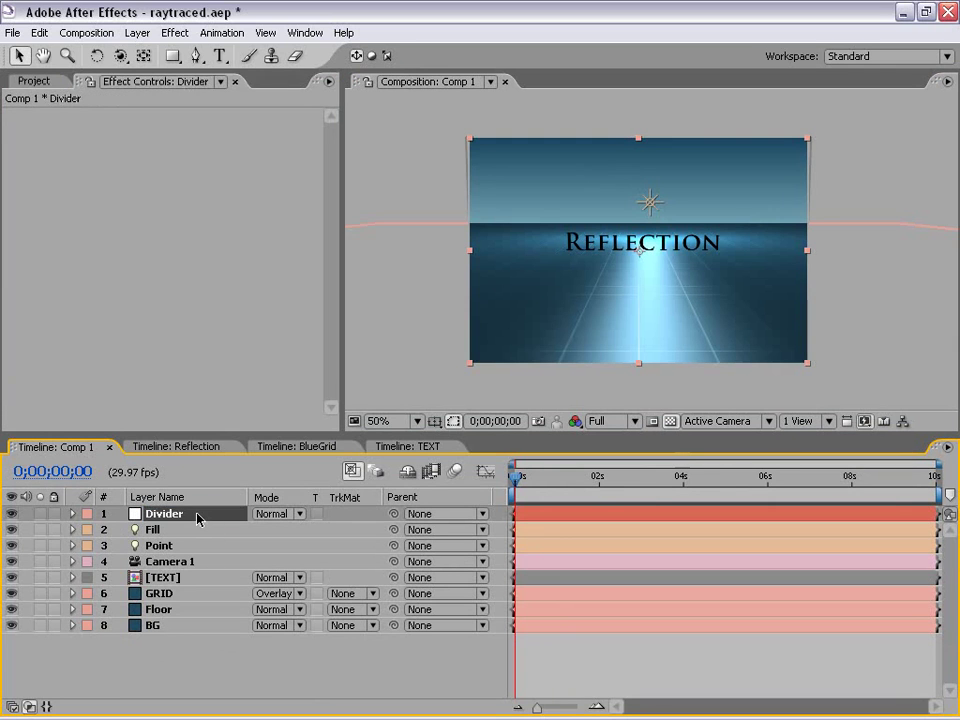
left_click_drag(170, 515, 174, 596)
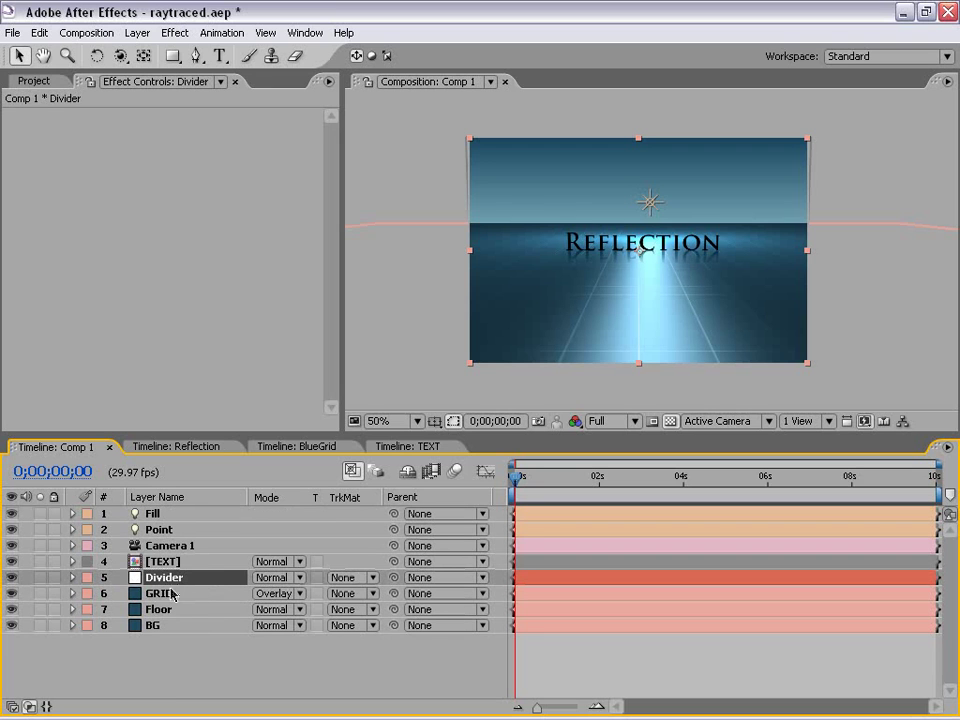
Examine the mirrored lettering on the floor from an orbited camera angle at 100% magnification, and undo the camera move
key("period")
key("period")
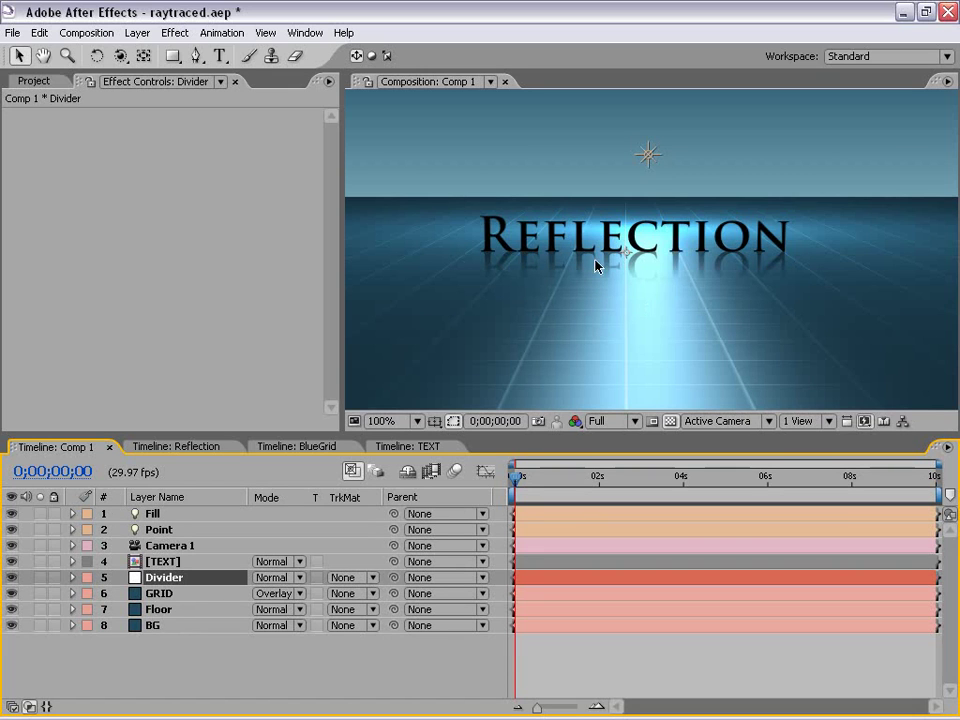
key("c")
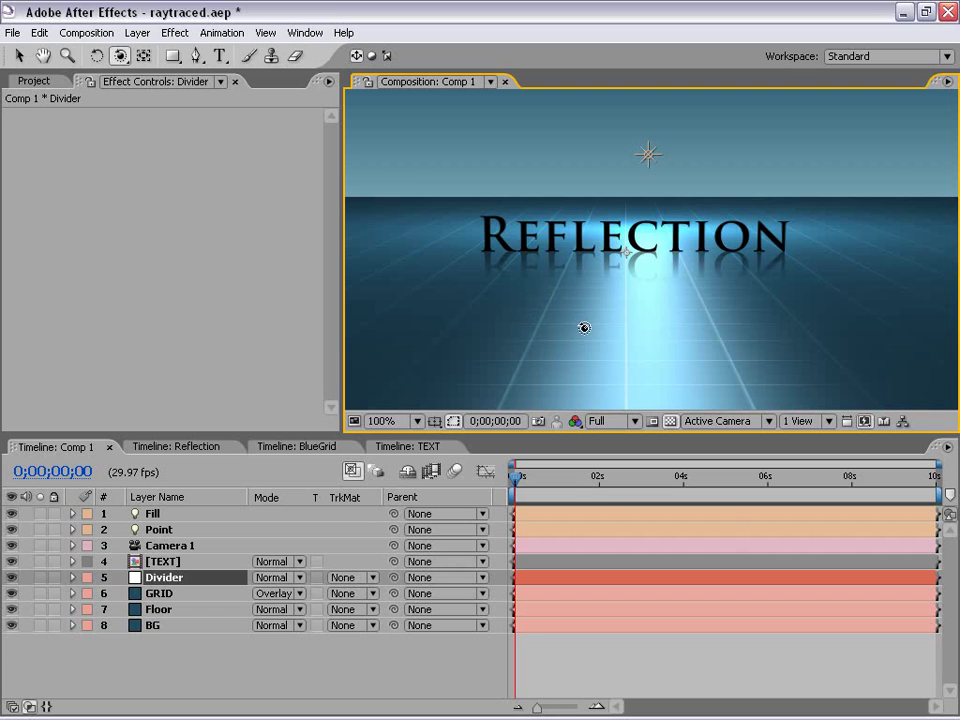
left_click_drag(536, 285, 717, 290)
key("ctrl+z")
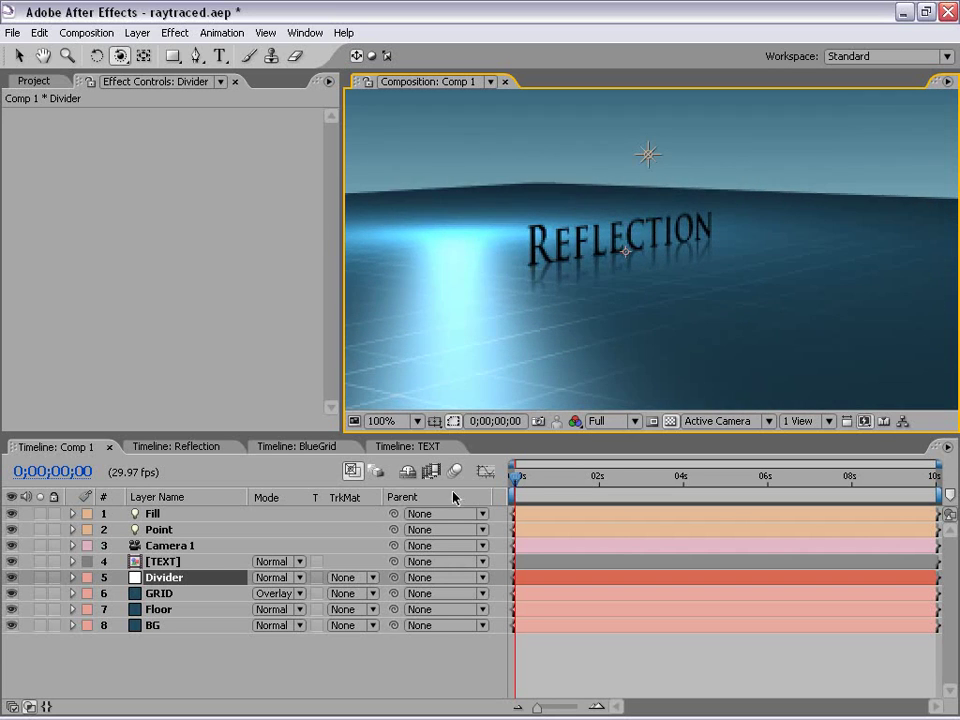
Solo the TEXT layer, and the GRID and Floor layers together, to view each group separately, and restore all layers
left_click(163, 563)
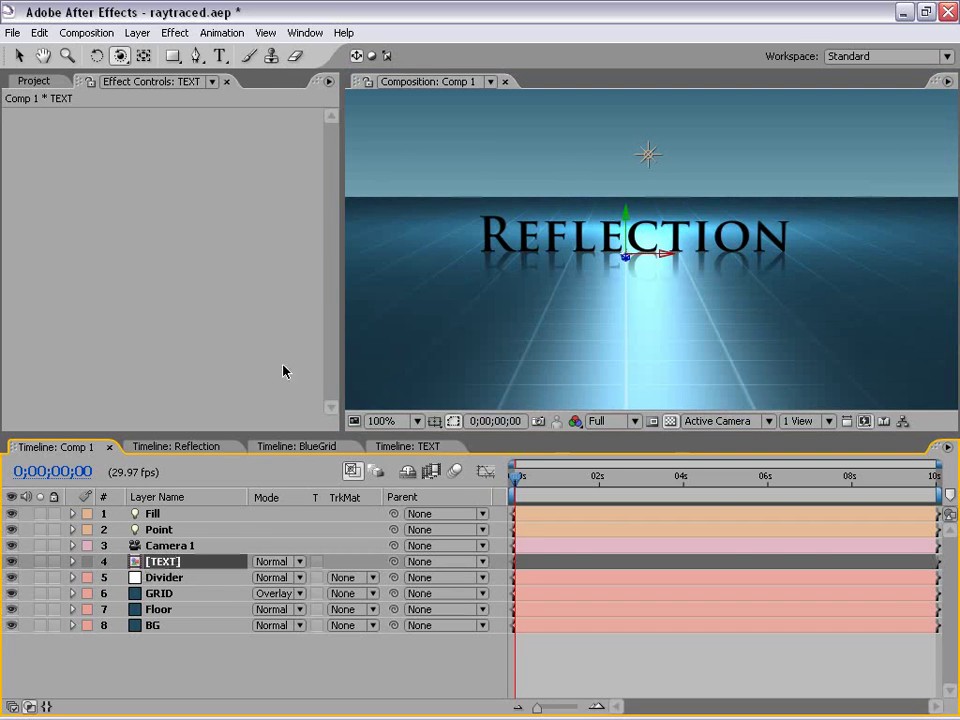
left_click(41, 562)
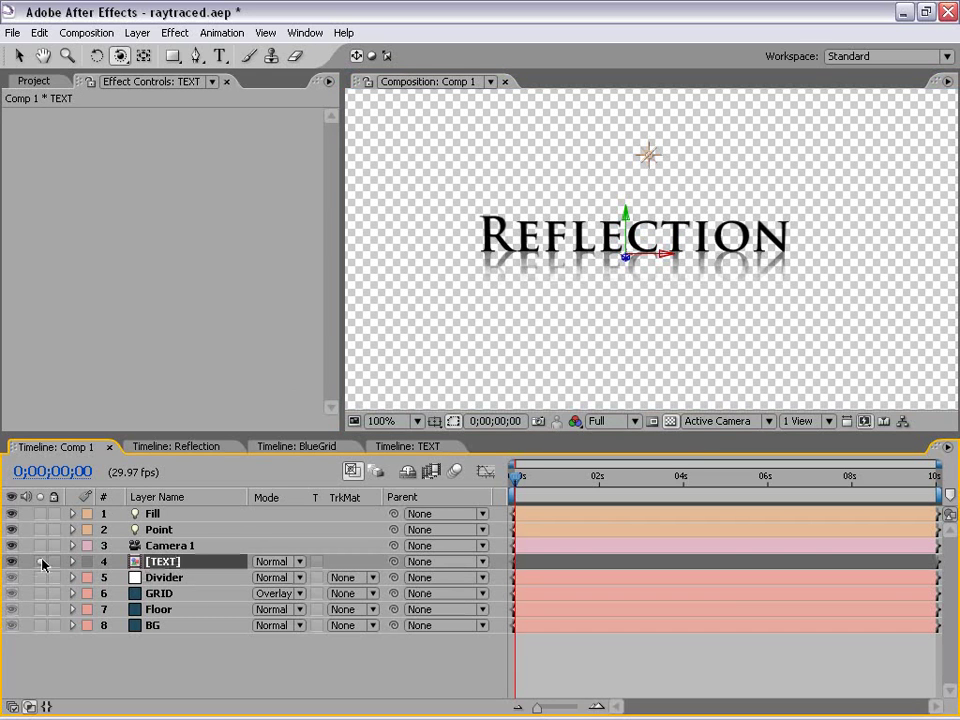
left_click(41, 562)
left_click(40, 594)
left_click(40, 609)
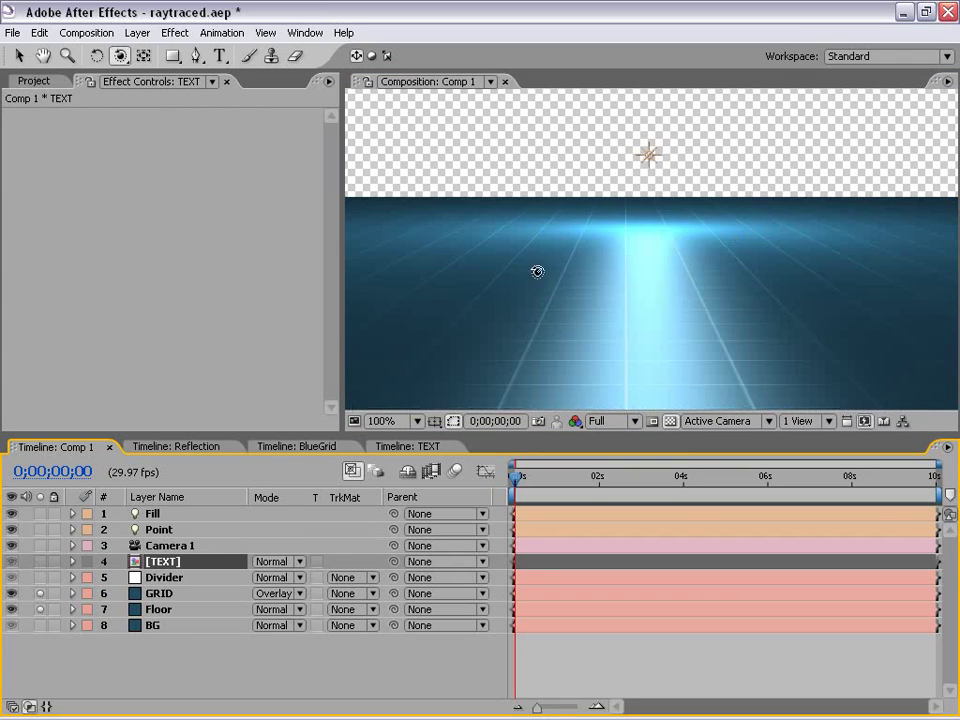
left_click(40, 594)
left_click(41, 610)
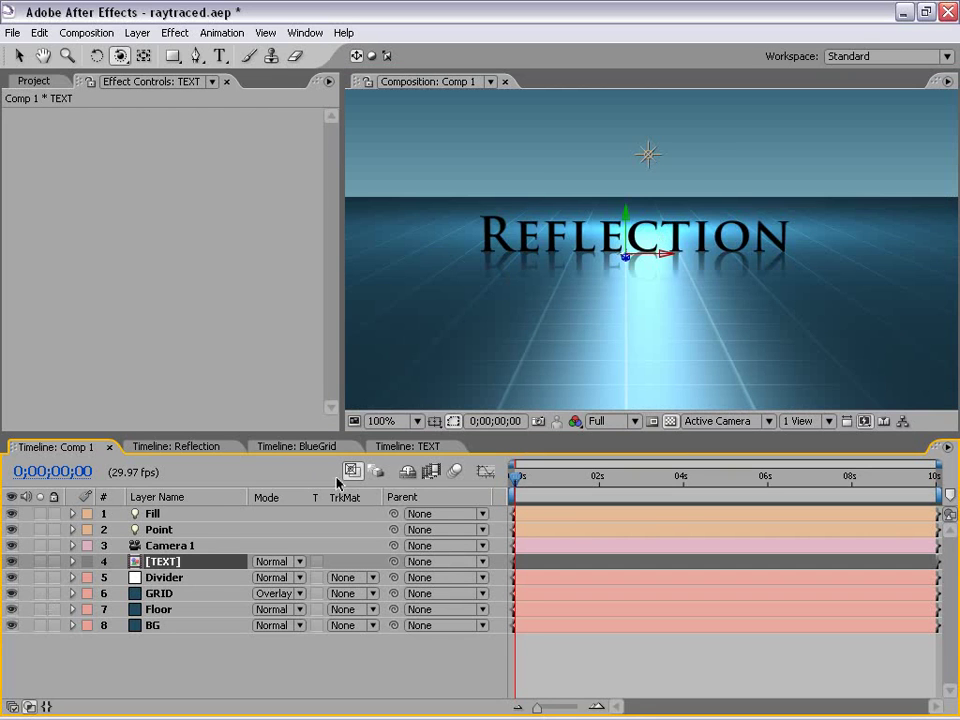
Check the Divider layer's role, orbit the camera to inspect the text's reflection on the grid floor, and undo the camera move
key("v")
left_click(152, 577)
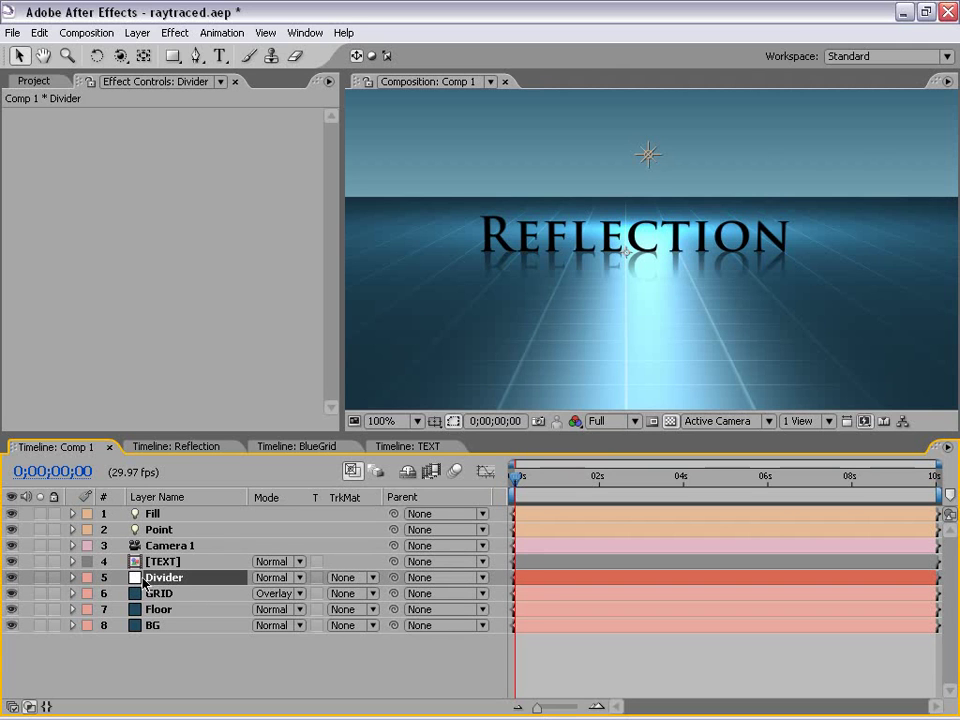
left_click(11, 579)
left_click(617, 677)
left_click(120, 56)
left_click_drag(861, 306, 635, 335)
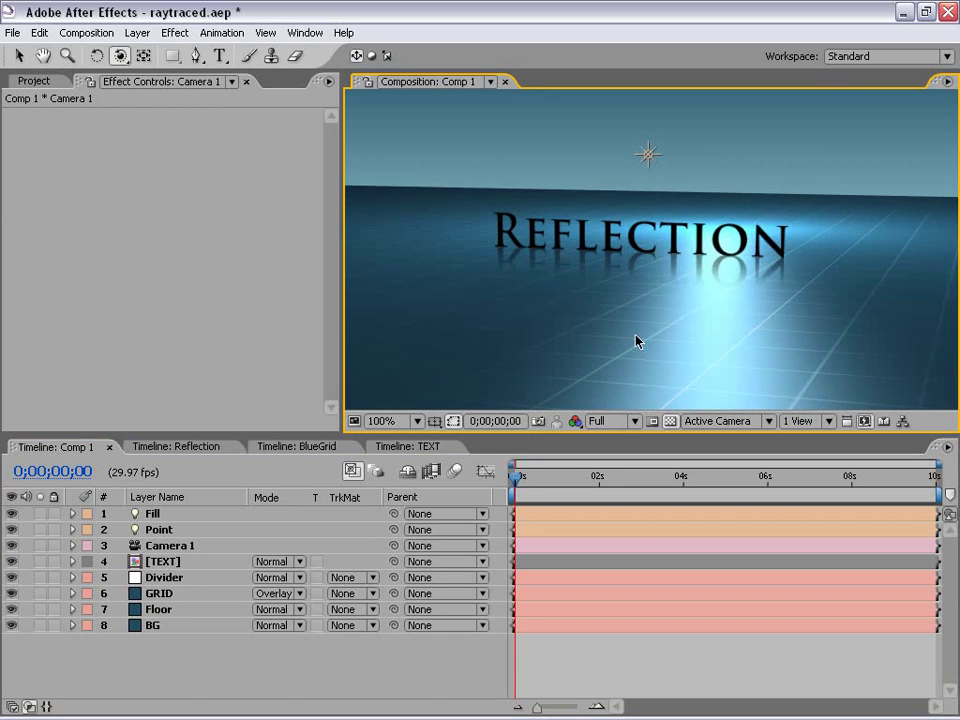
key("ctrl+z")
key("v")
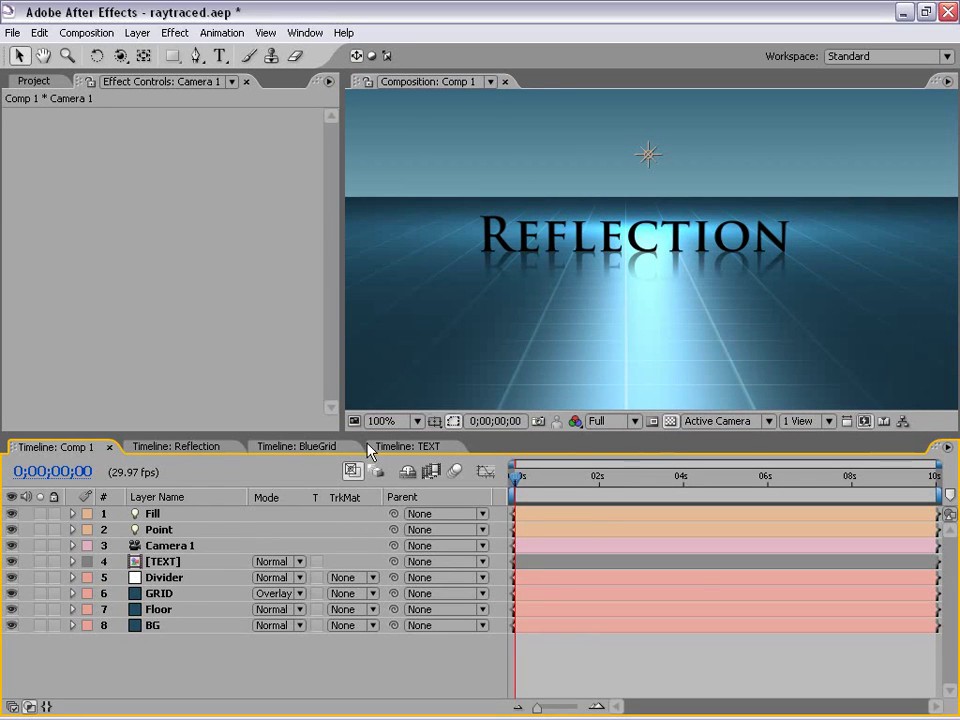
Add a new solid above the text layers in the TEXT composition, accepting the default solid settings
left_click(433, 447)
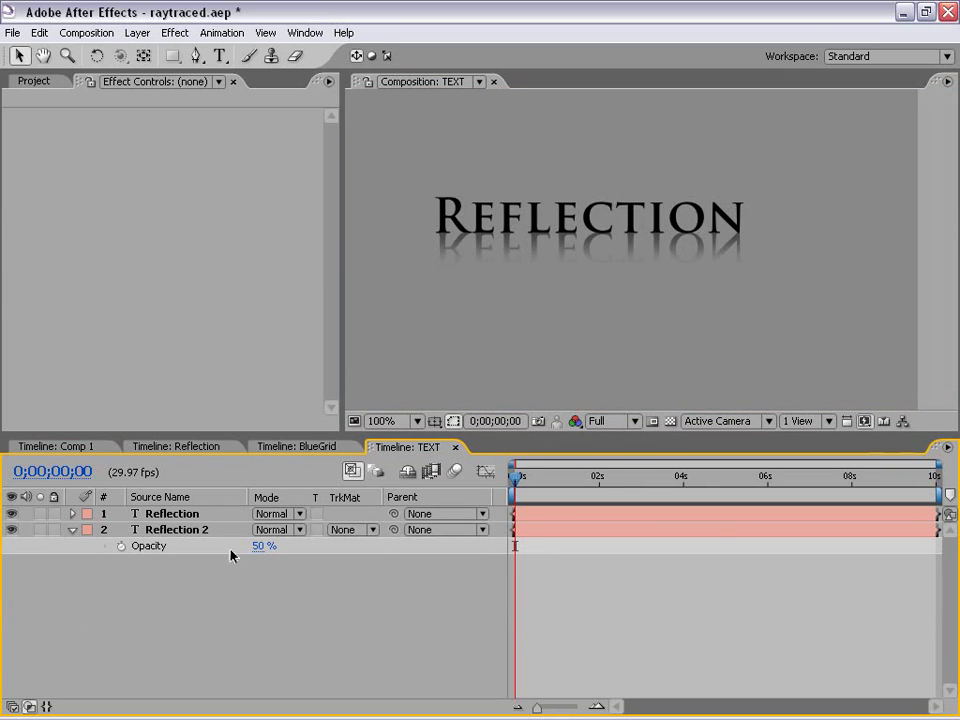
left_click(137, 32)
left_click(137, 32)
left_click(137, 32)
mouse_move(140, 55)
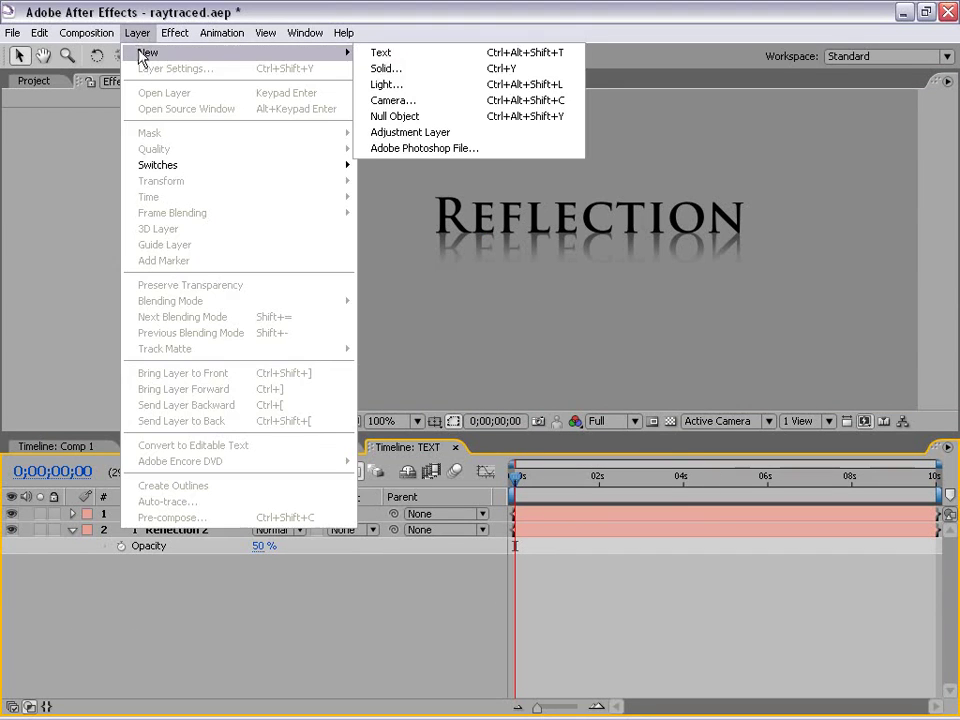
left_click(400, 70)
left_click(512, 471)
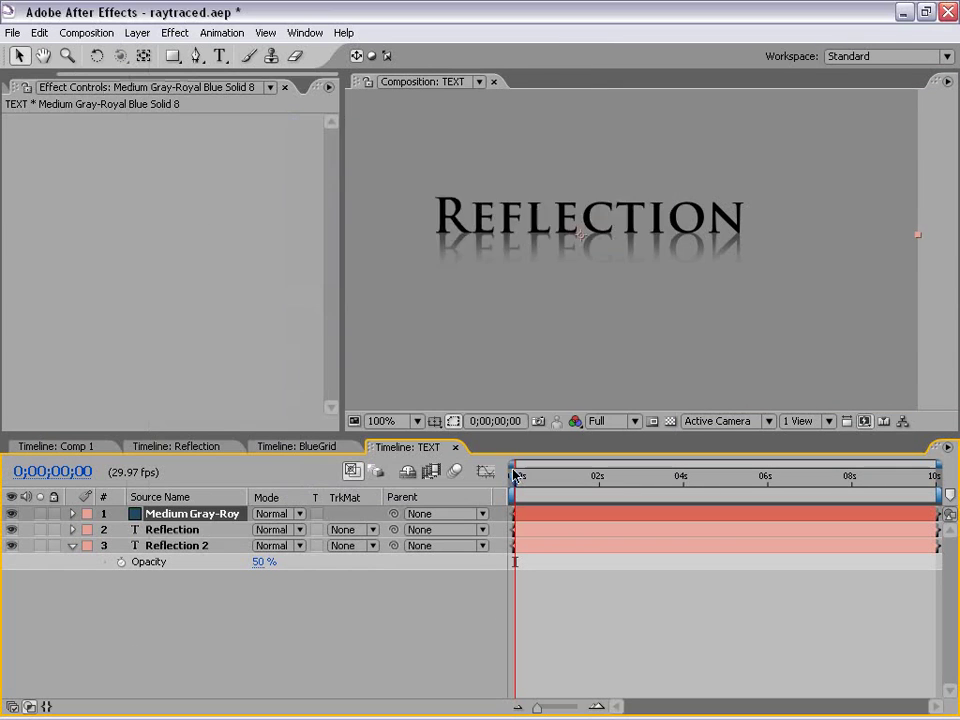
Apply a linear Ramp effect to the new solid and set the layer's opacity to 50%
key("comma")
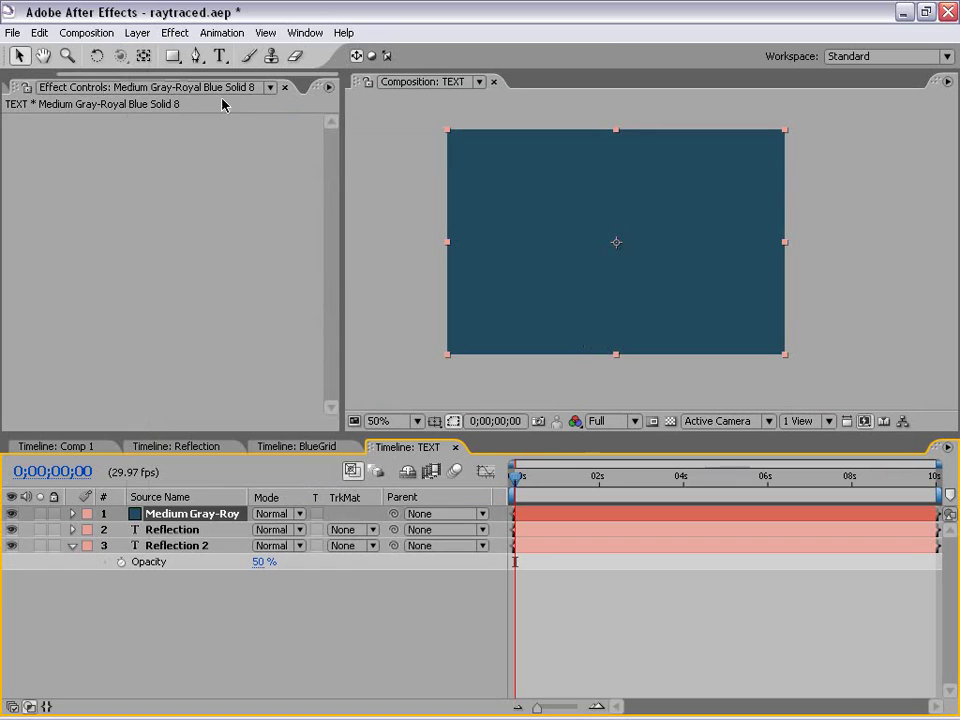
left_click(178, 33)
mouse_move(200, 236)
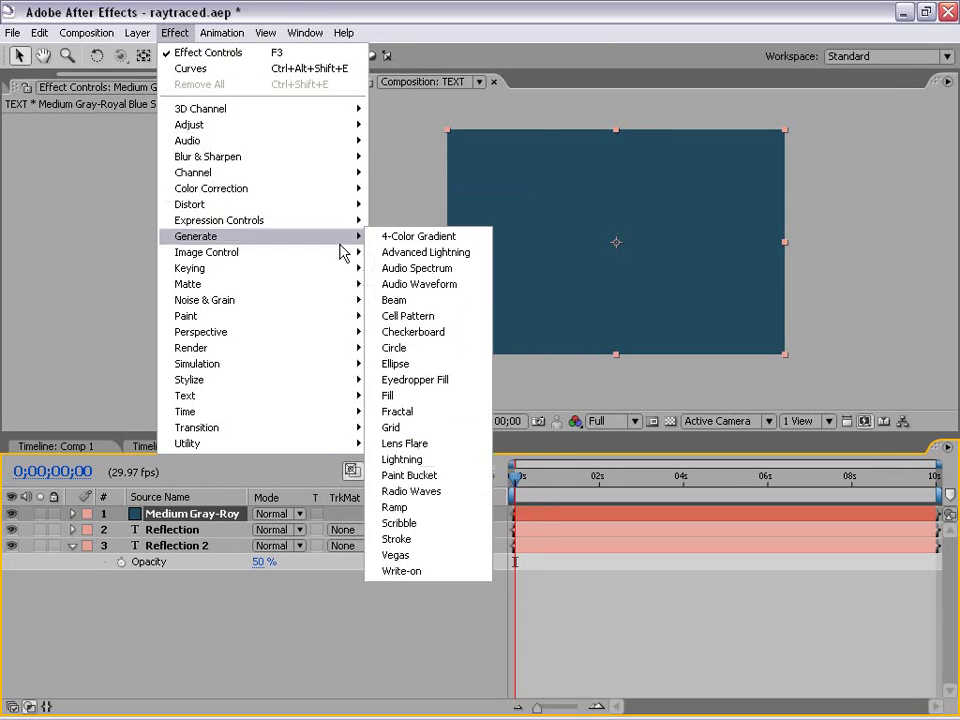
left_click(420, 508)
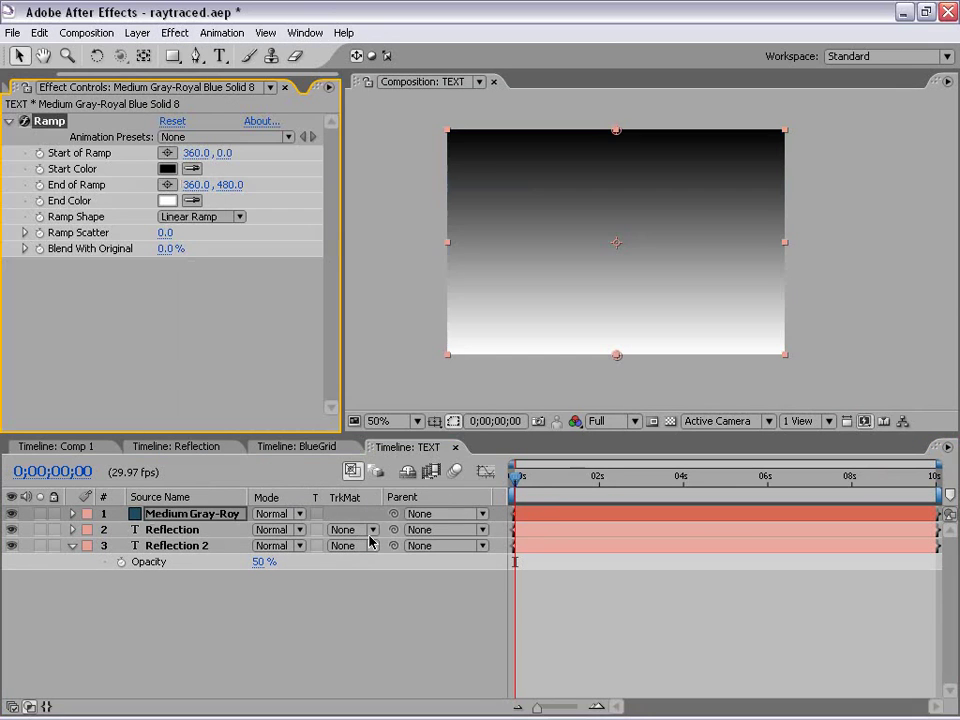
left_click(167, 515)
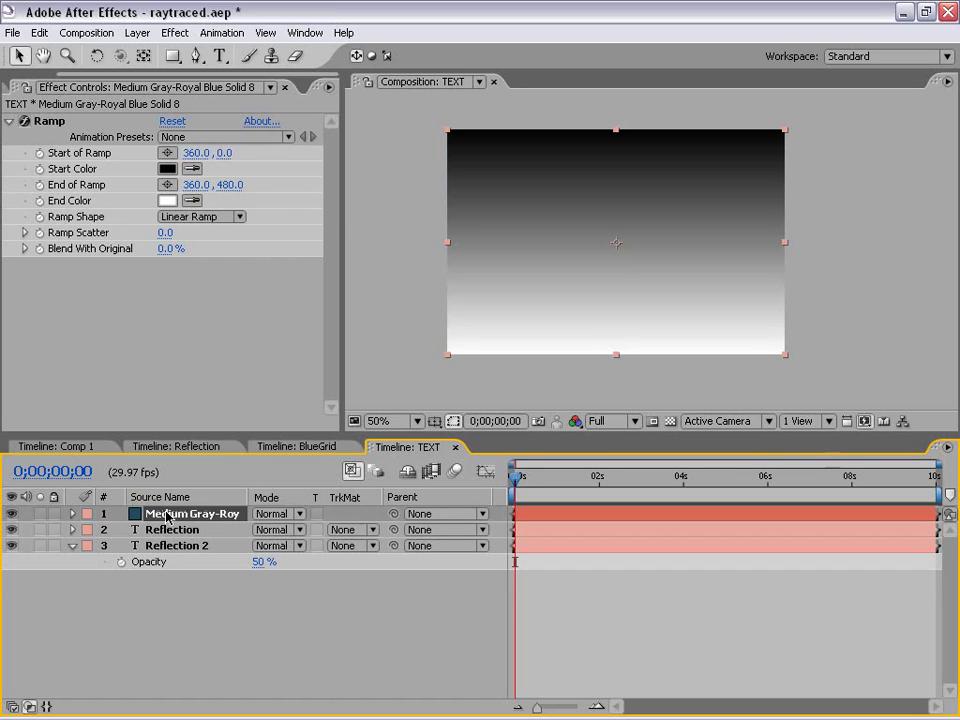
key("t")
left_click(260, 530)
type("50")
key("Return")
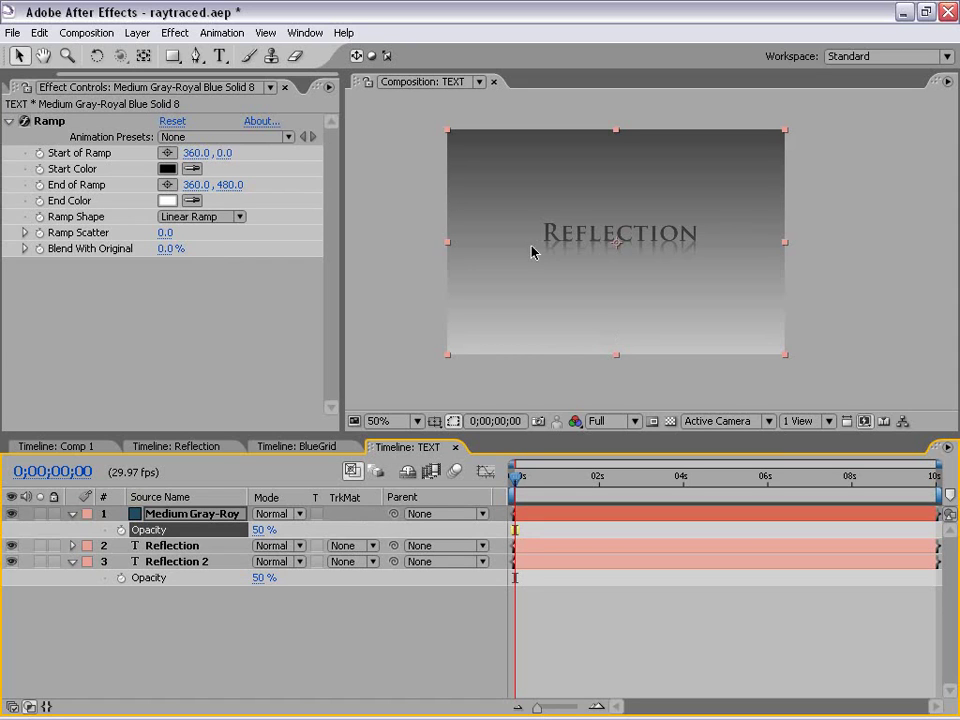
Move the Ramp's start point to 360, 243, where the word meets its mirrored copy
left_click(46, 123)
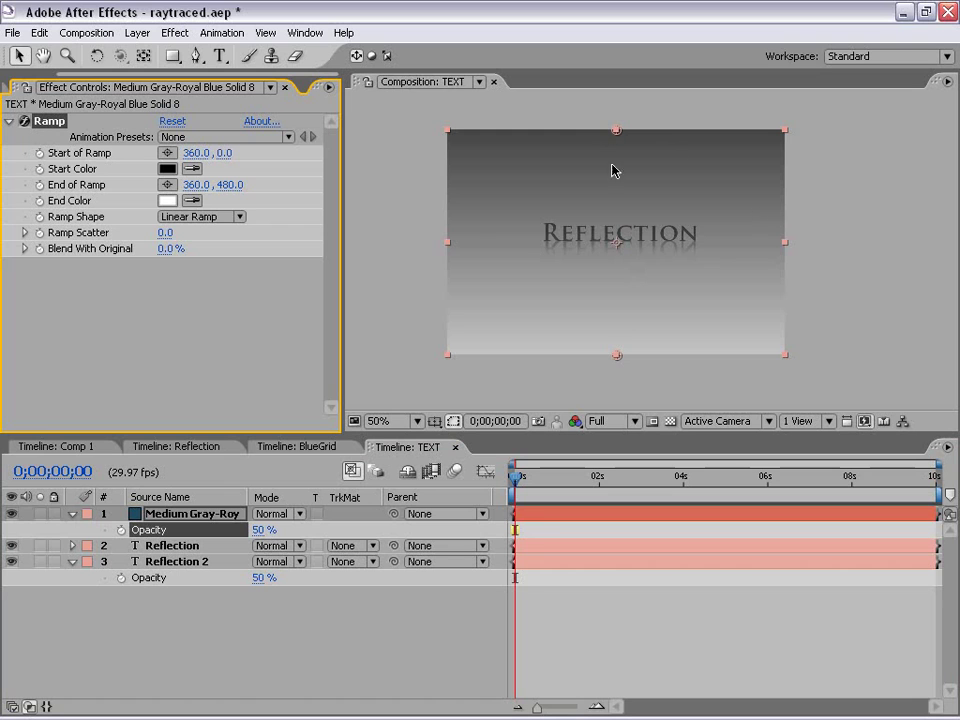
key("period")
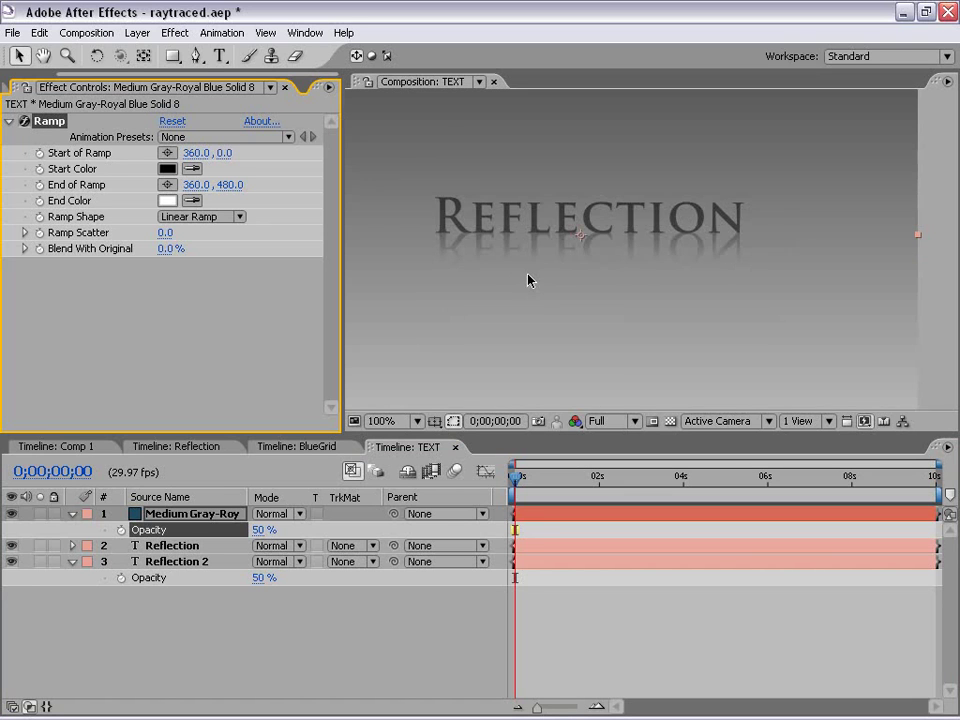
key("comma")
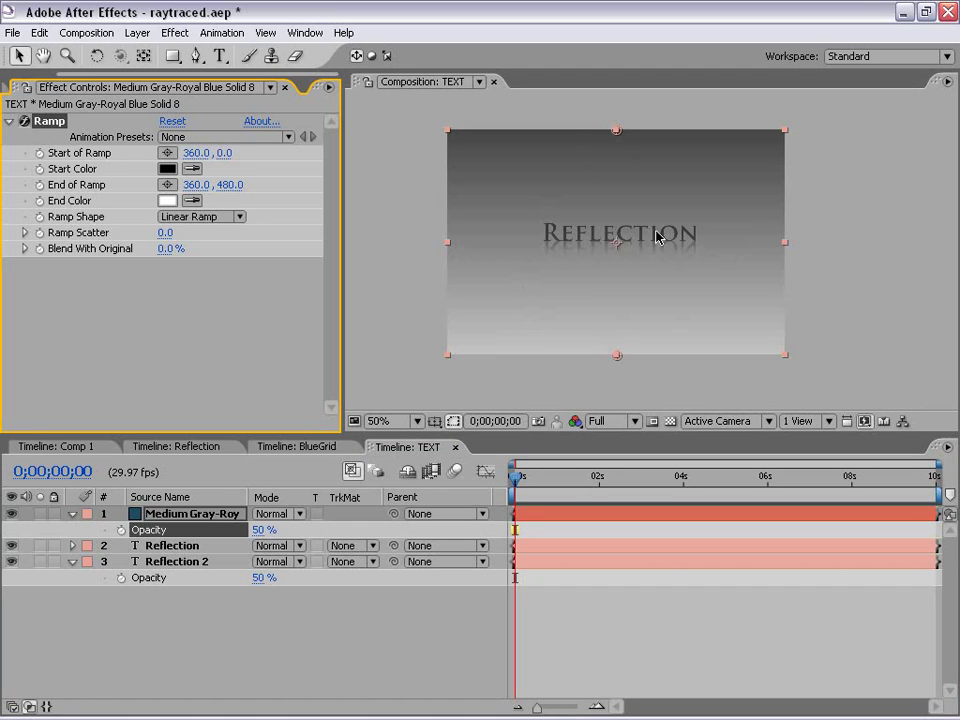
left_click_drag(617, 131, 583, 241)
key("period")
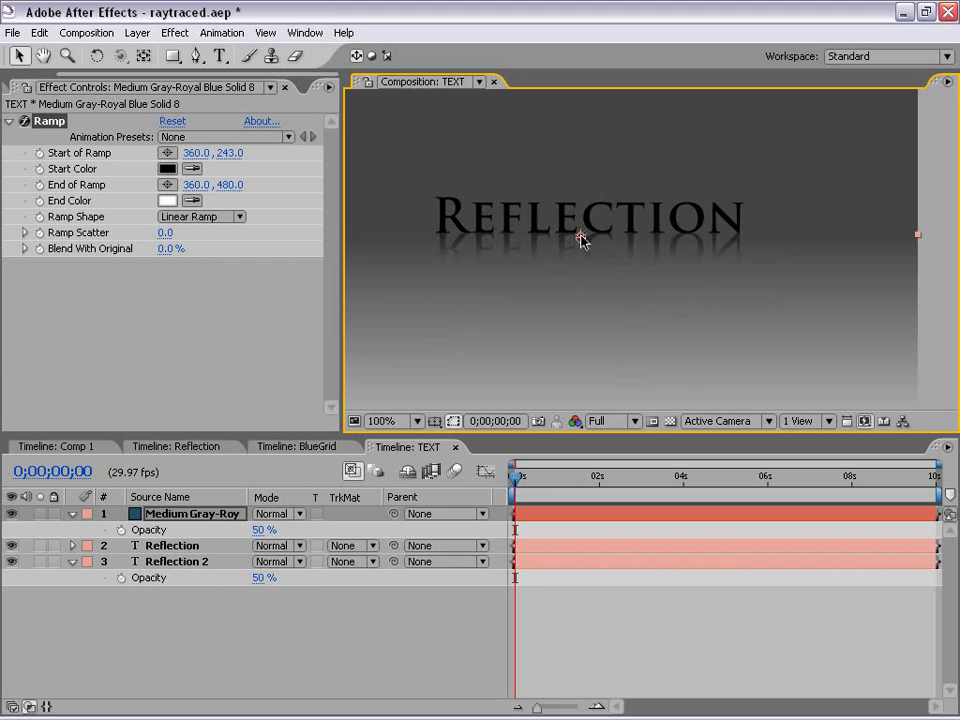
key("period")
left_click_drag(503, 259, 514, 228)
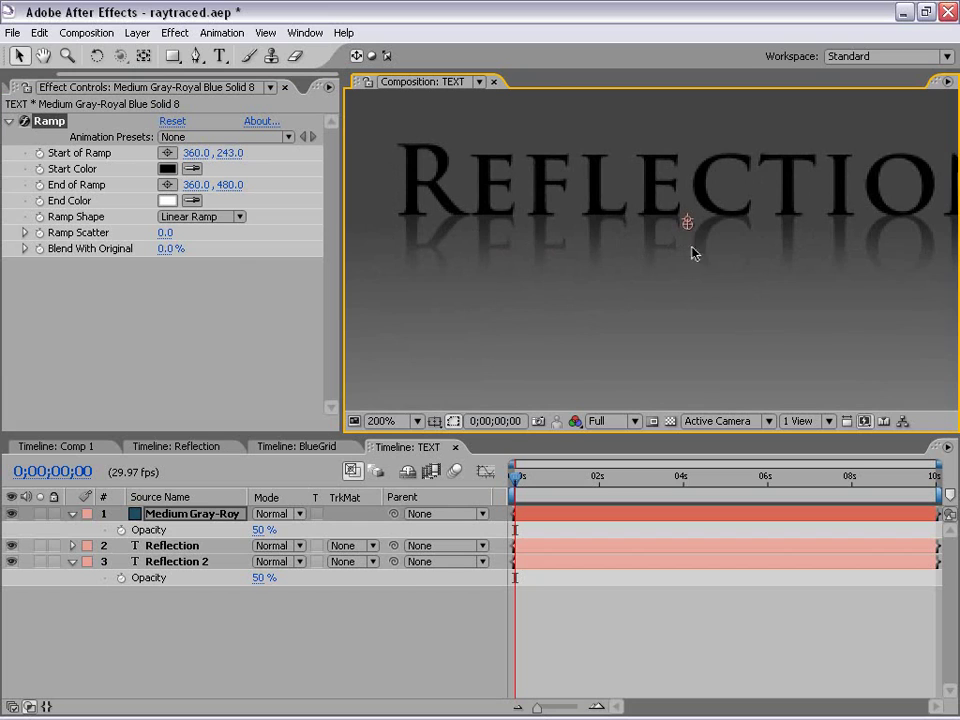
left_click_drag(688, 222, 685, 225)
left_click_drag(468, 226, 534, 218)
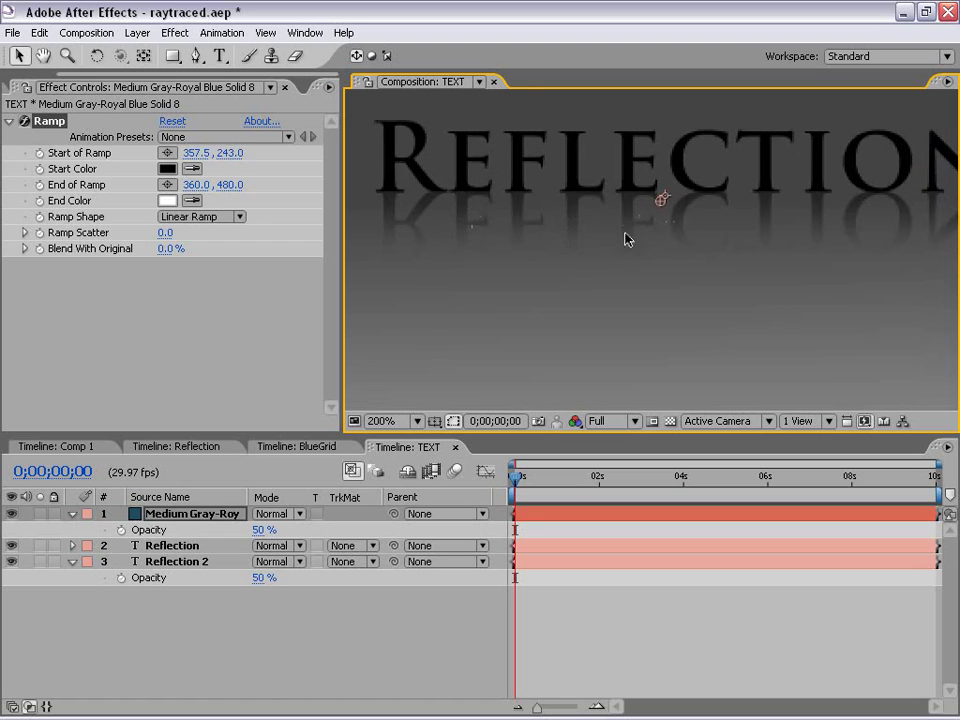
key("comma")
key("comma")
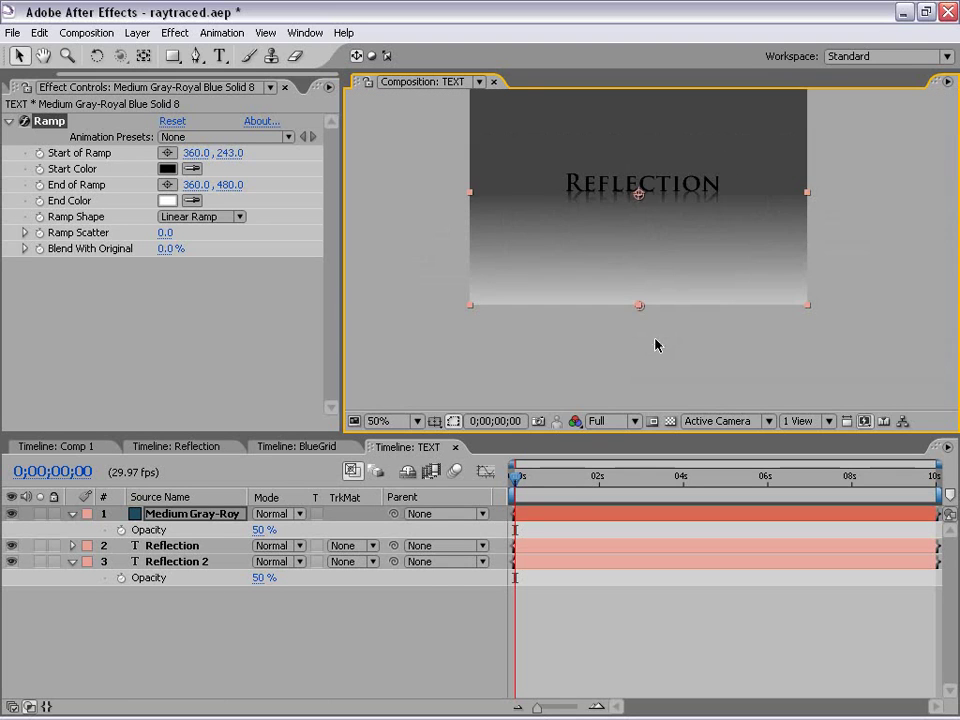
Move the Ramp's end point to 360, 280, just below the mirrored text
left_click_drag(639, 307, 681, 259)
key("period")
mouse_move(626, 246)
left_mouse_down()
mouse_move(636, 240)
mouse_move(617, 240)
mouse_move(626, 300)
mouse_move(622, 244)
left_mouse_up()
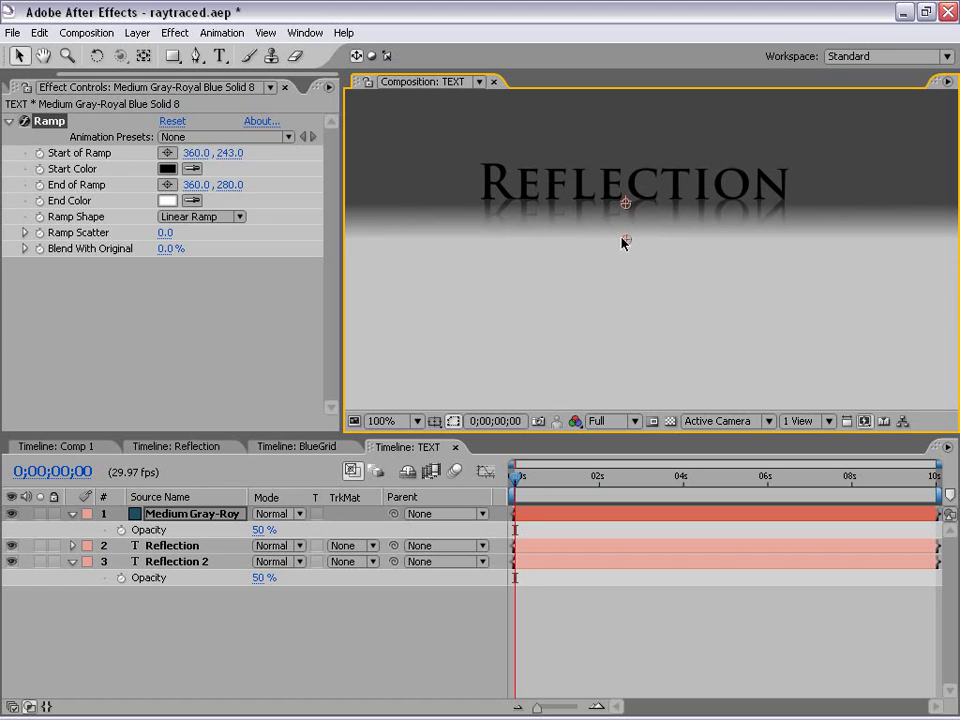
Set the gradient solid's opacity to 100% and check the full black-to-white ramp
left_click(611, 645)
scroll(662, 246, "down", 2)
left_click(204, 515)
left_click(262, 530)
type("100")
key("Return")
left_click(679, 495)
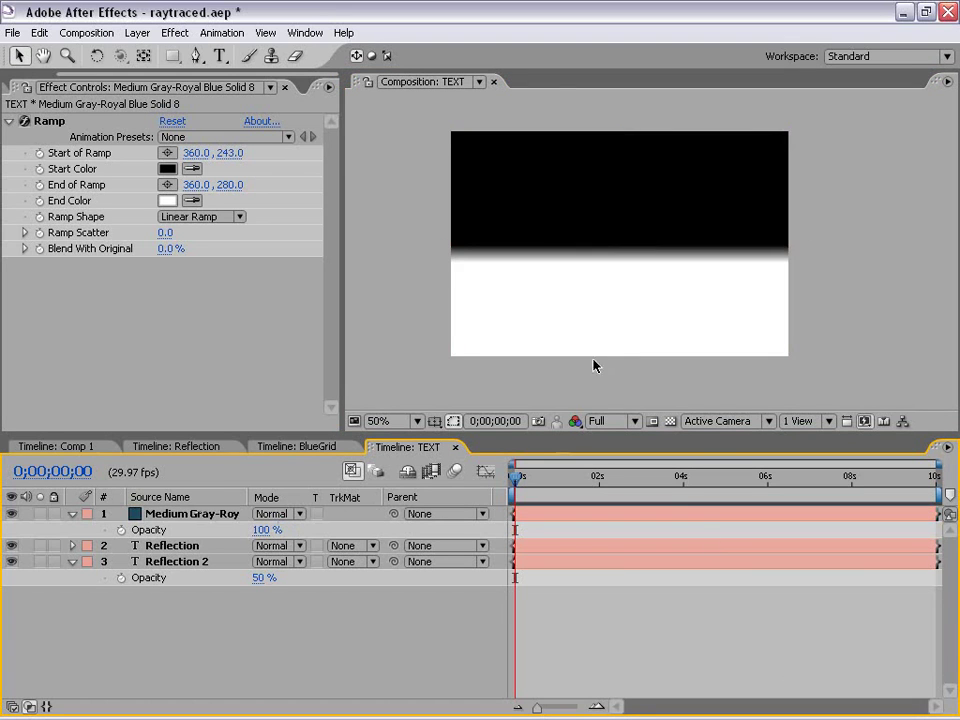
scroll(650, 261, "up", 2)
scroll(645, 261, "down", 2)
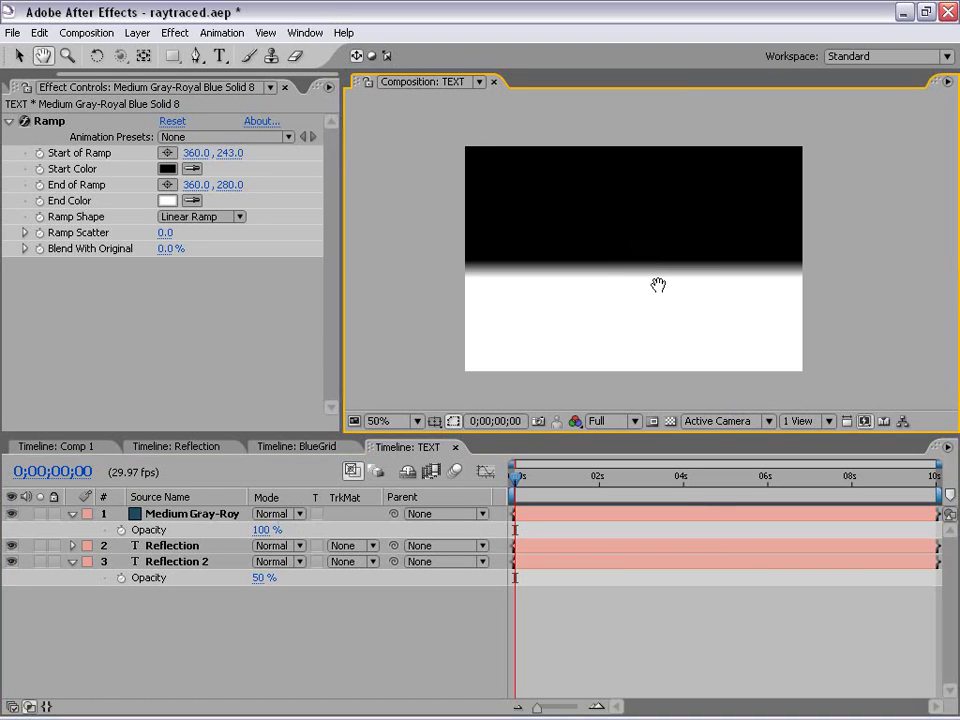
left_click_drag(585, 238, 626, 257)
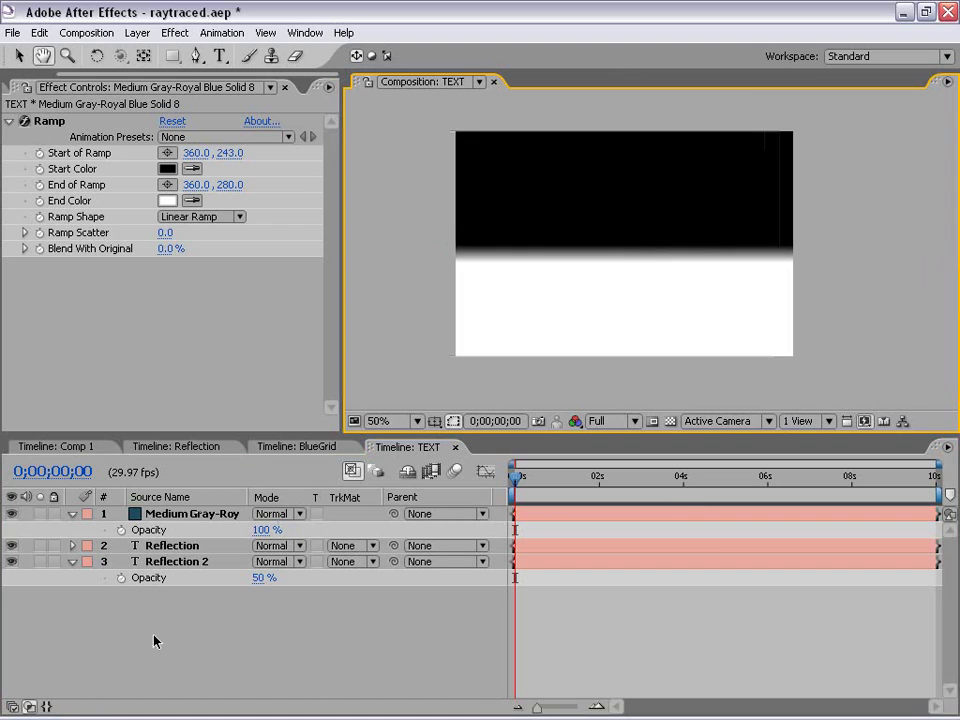
Pre-compose the gradient solid as "Gradient Blur", moving all attributes into the new composition
left_click(171, 516)
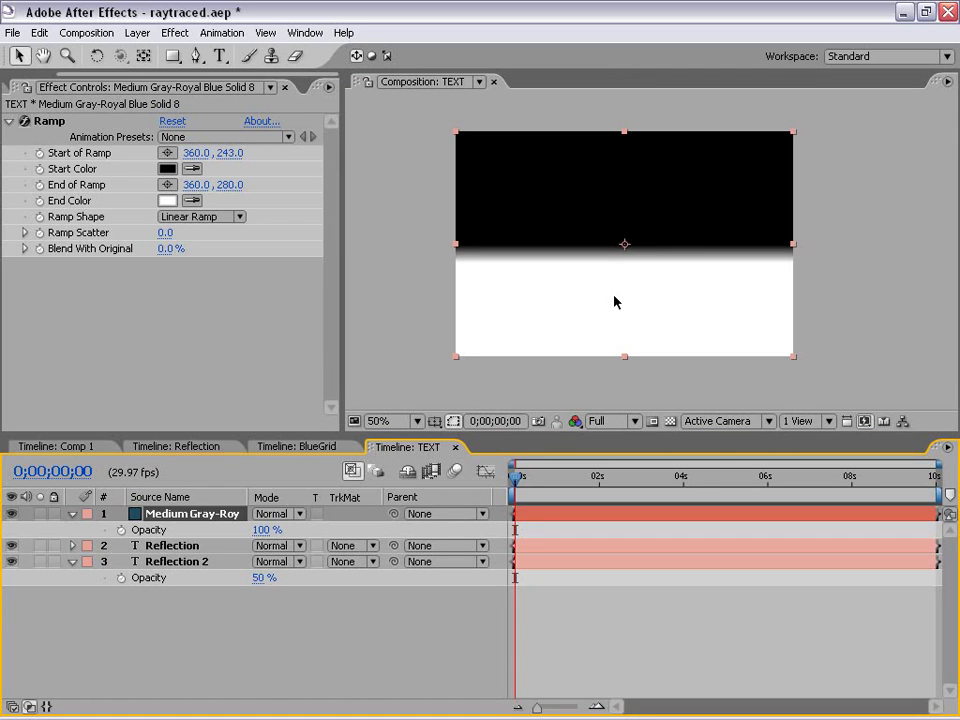
left_click(207, 642)
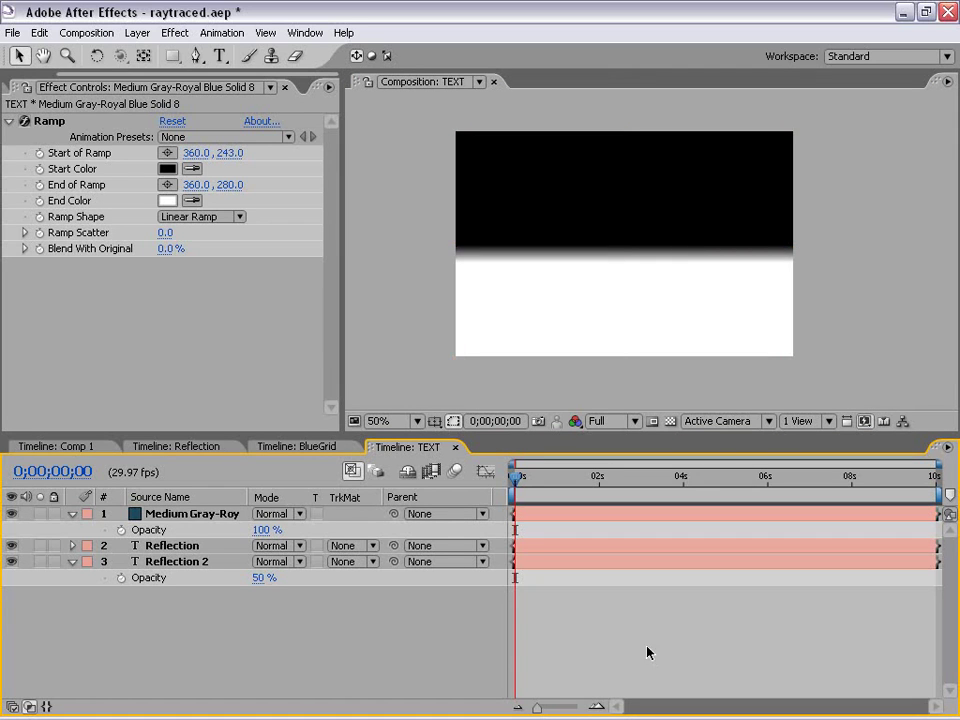
left_click(162, 516)
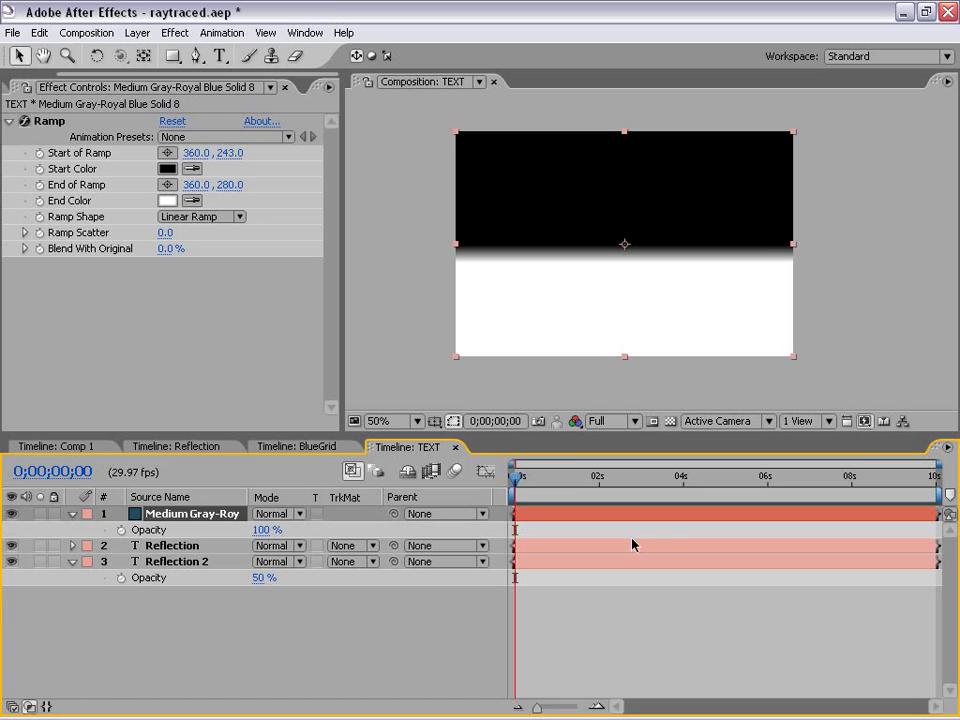
left_click(137, 33)
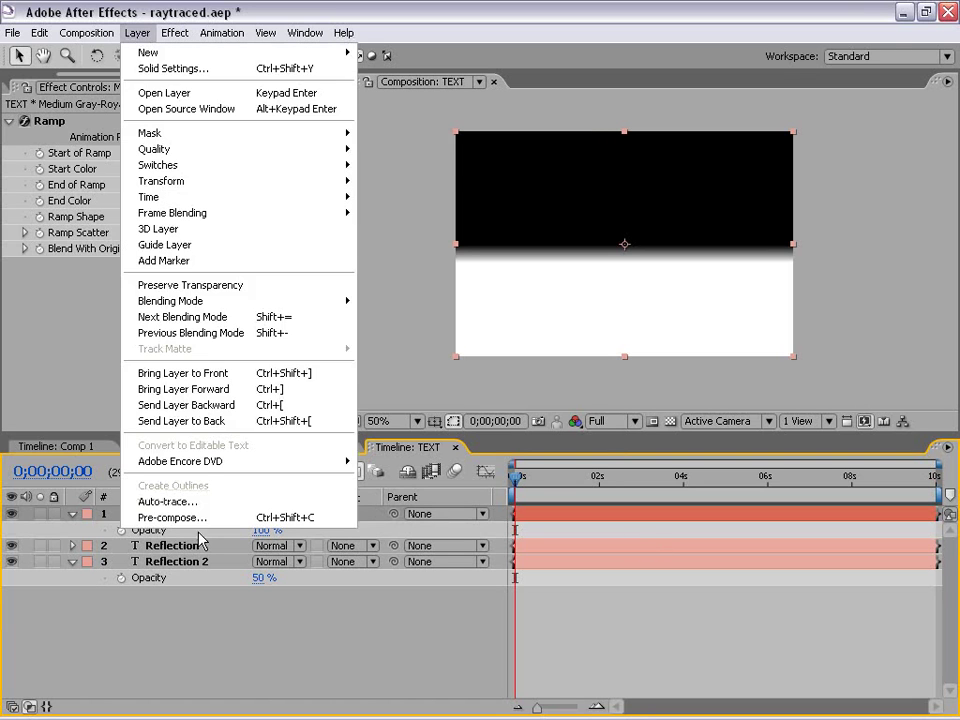
left_click(145, 517)
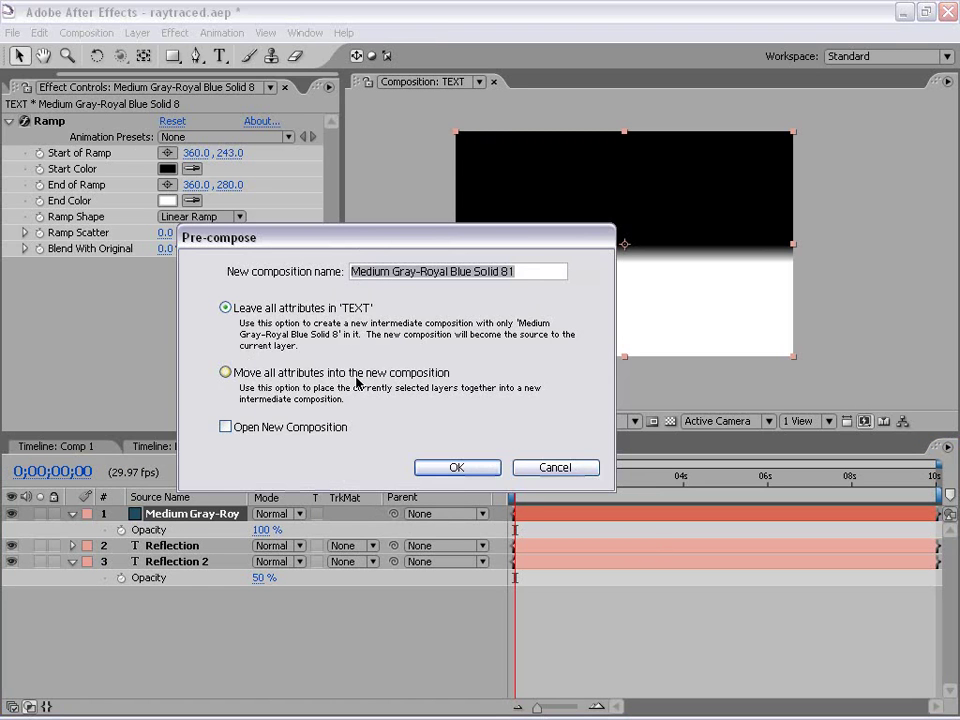
left_click(226, 372)
left_click_drag(546, 272, 199, 253)
type("Gradient Blur")
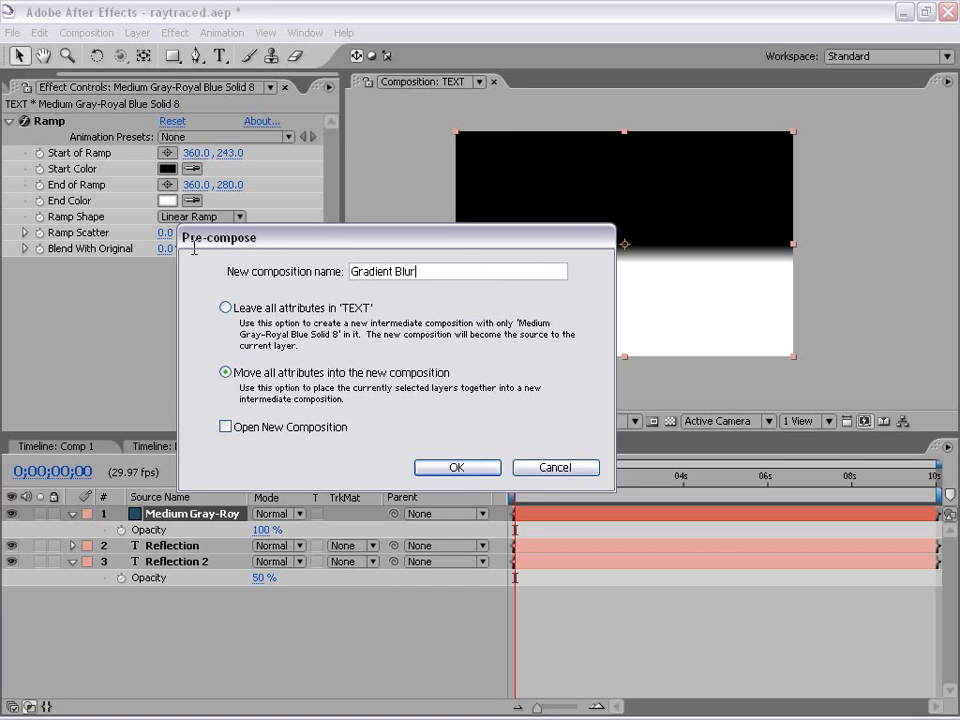
key("Return")
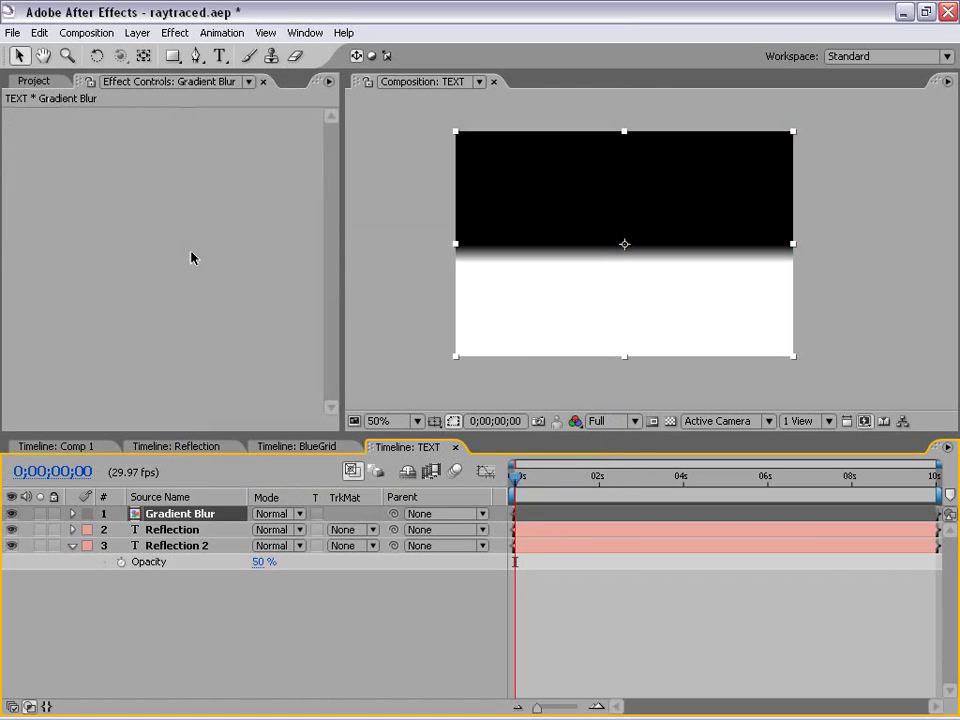
Hide the Gradient Blur layer in the TEXT composition
left_click(13, 514)
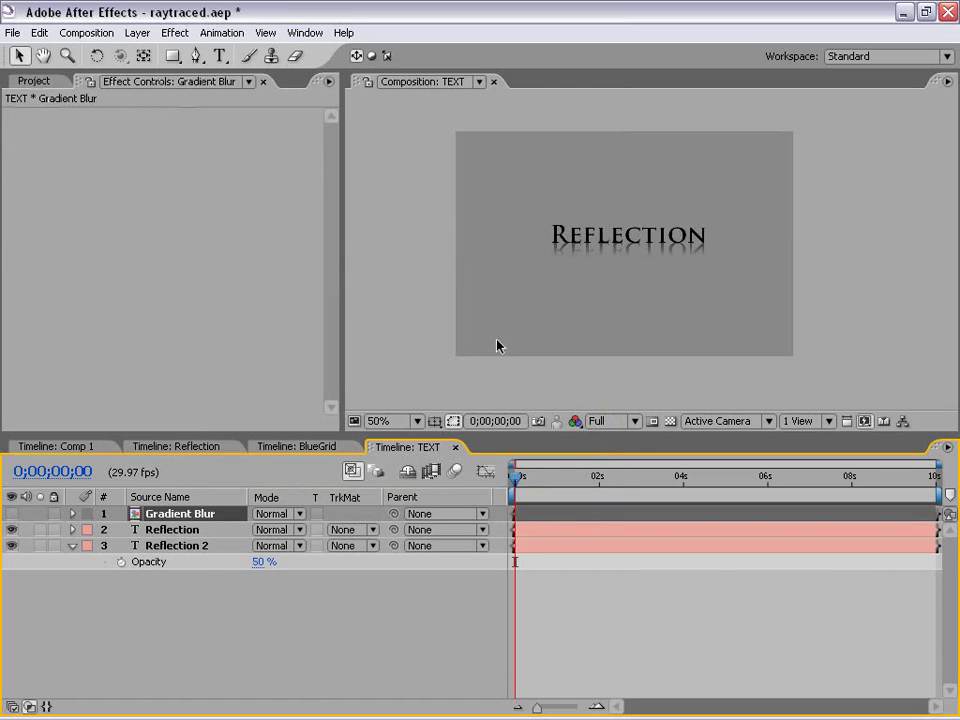
left_click(192, 597)
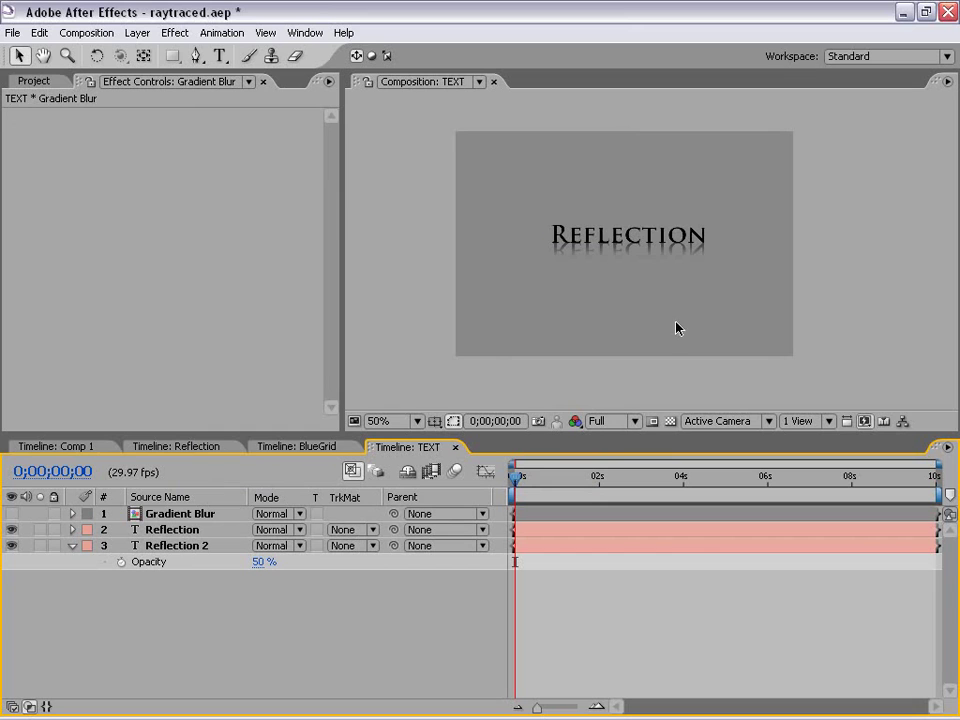
key("period")
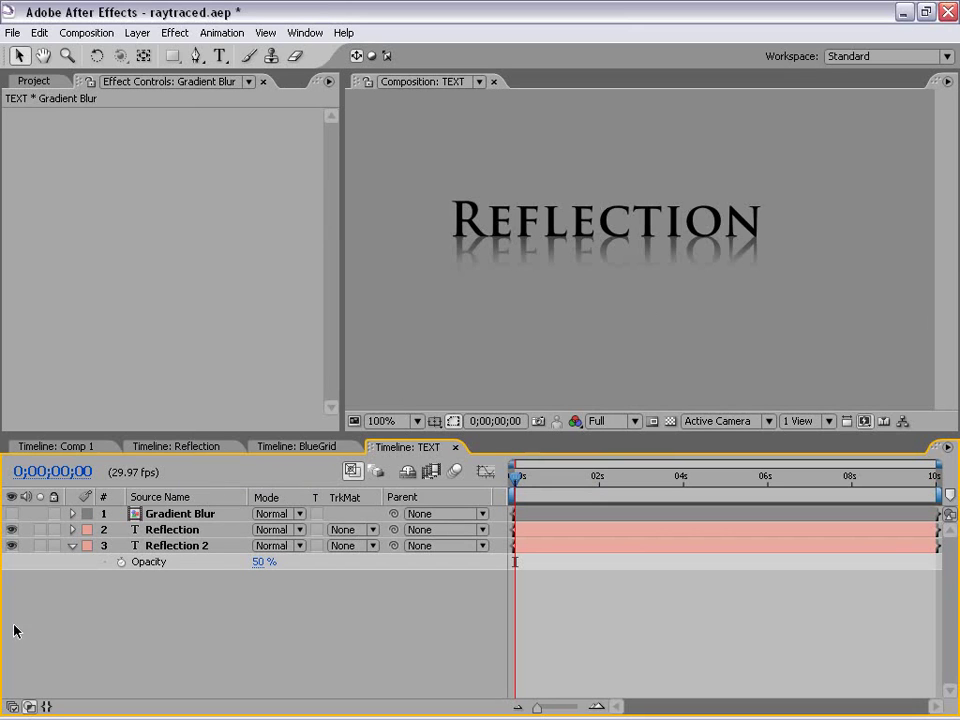
Apply Compound Blur to the Reflection 2 layer, using the Gradient Blur layer as its blur layer
left_click(172, 546)
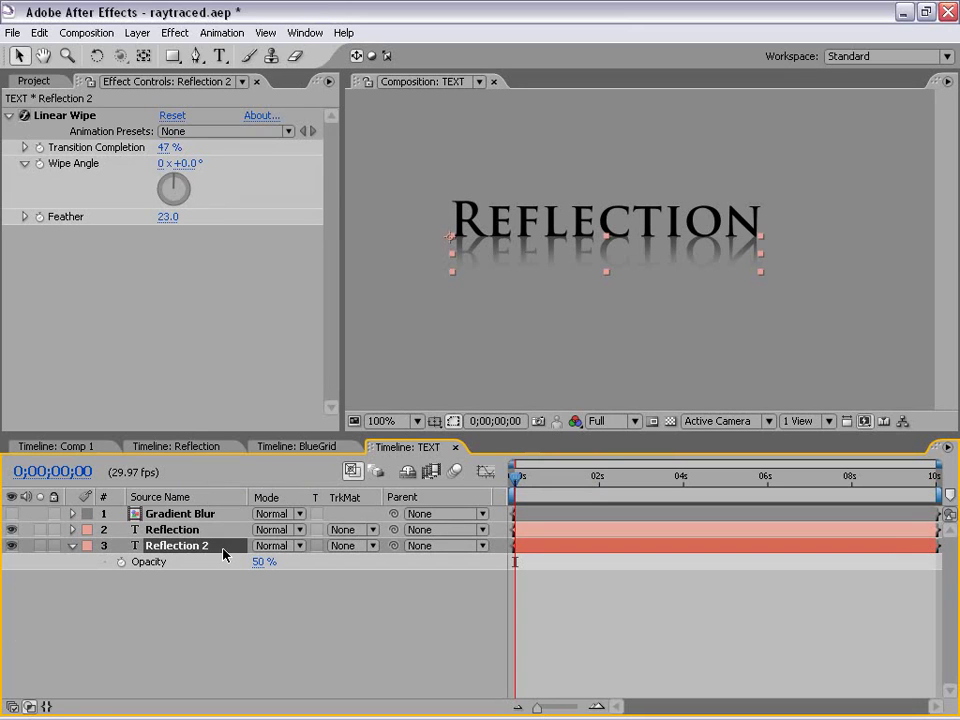
left_click(173, 33)
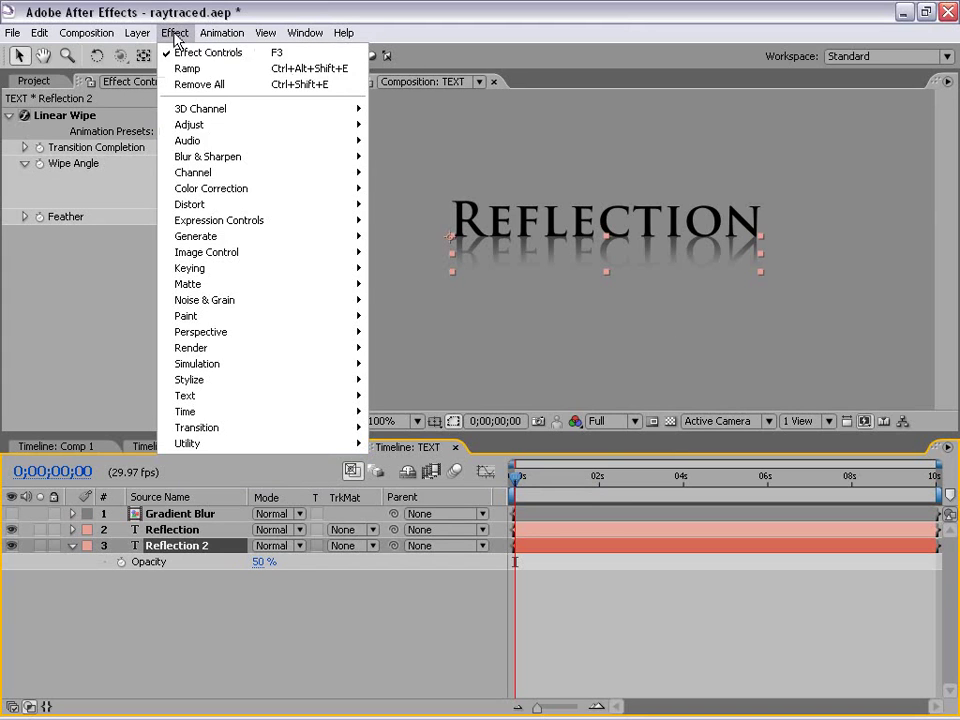
mouse_move(283, 158)
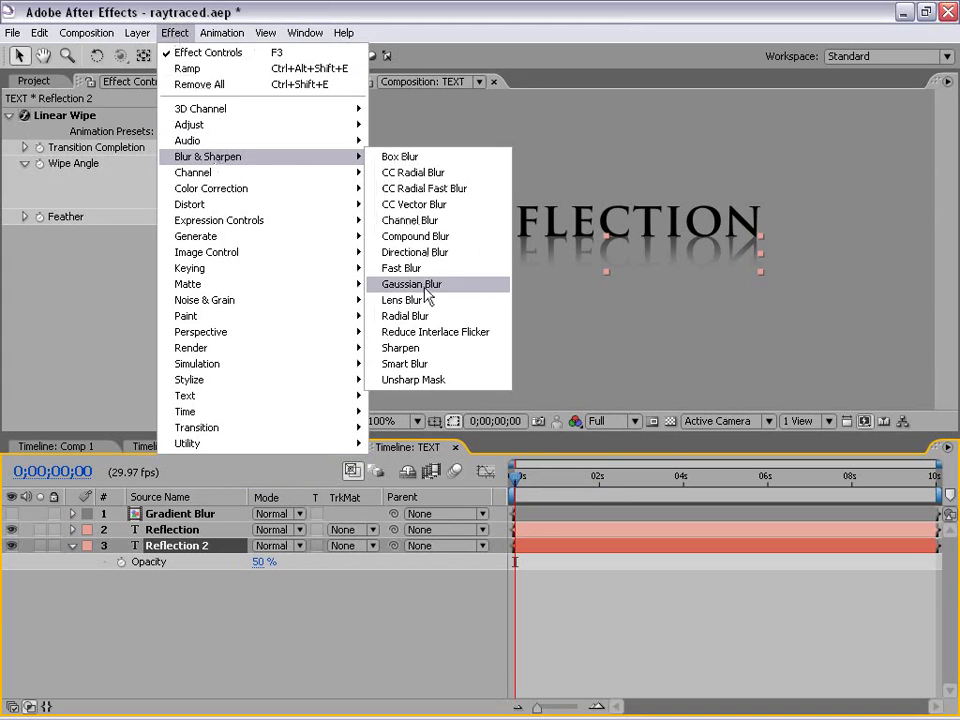
left_click(421, 237)
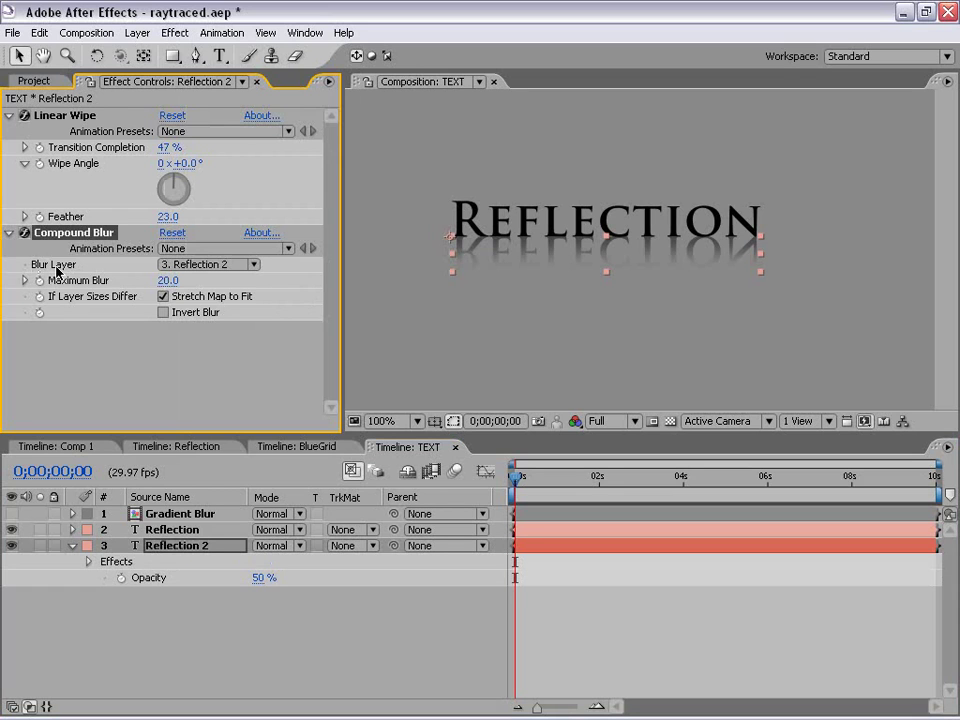
left_click(168, 264)
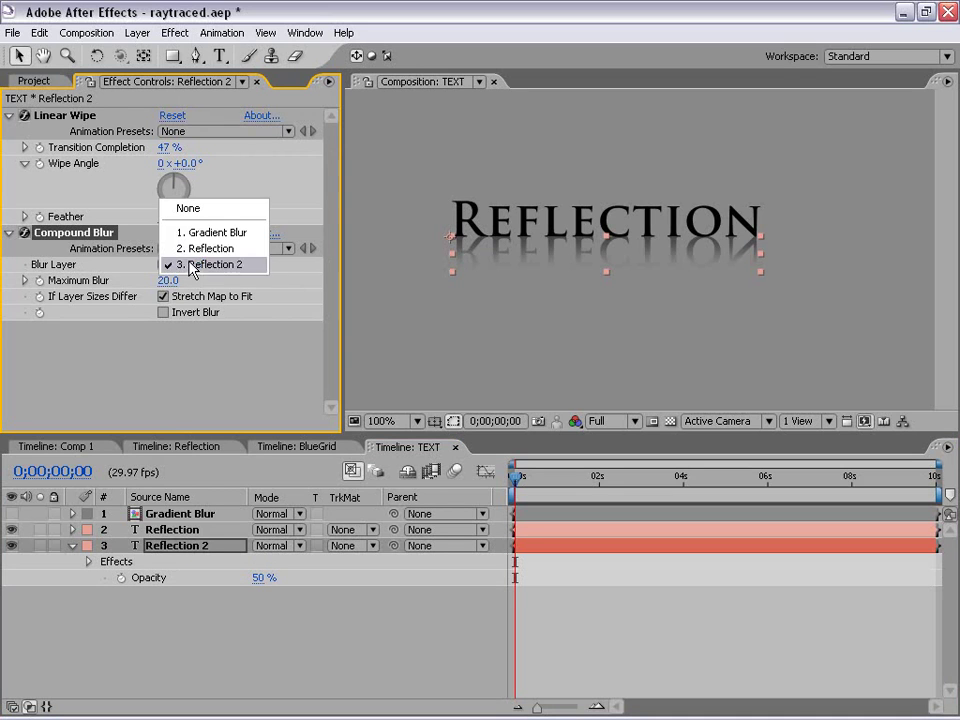
left_click(224, 233)
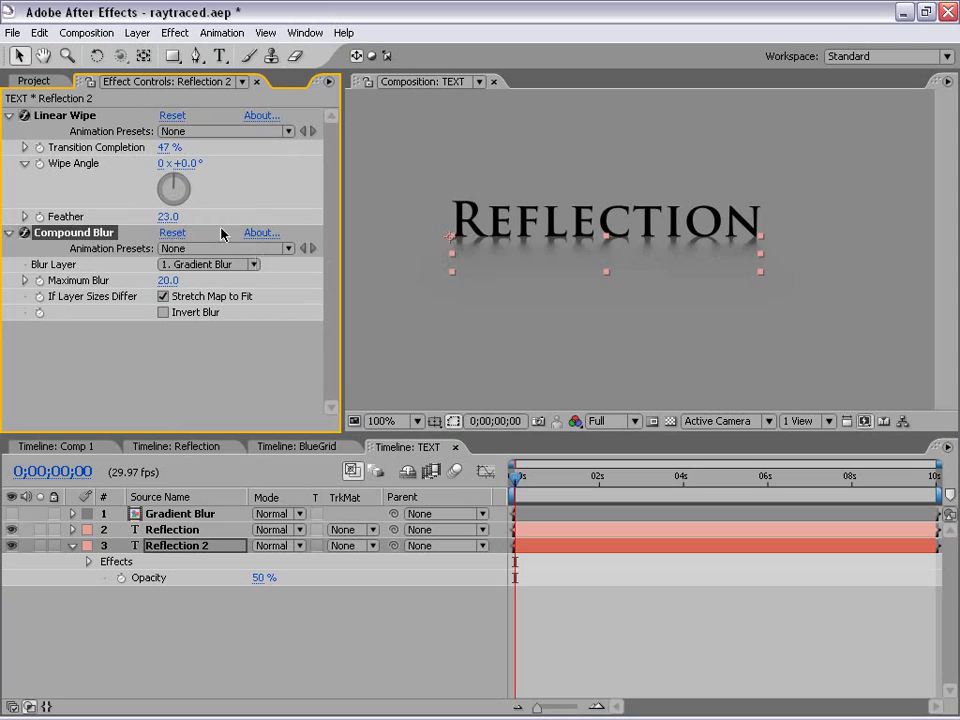
Examine the blurred reflection up close and compare it with the gradient by briefly showing the Gradient Blur layer
key("period")
key("h")
left_click_drag(490, 280, 604, 285)
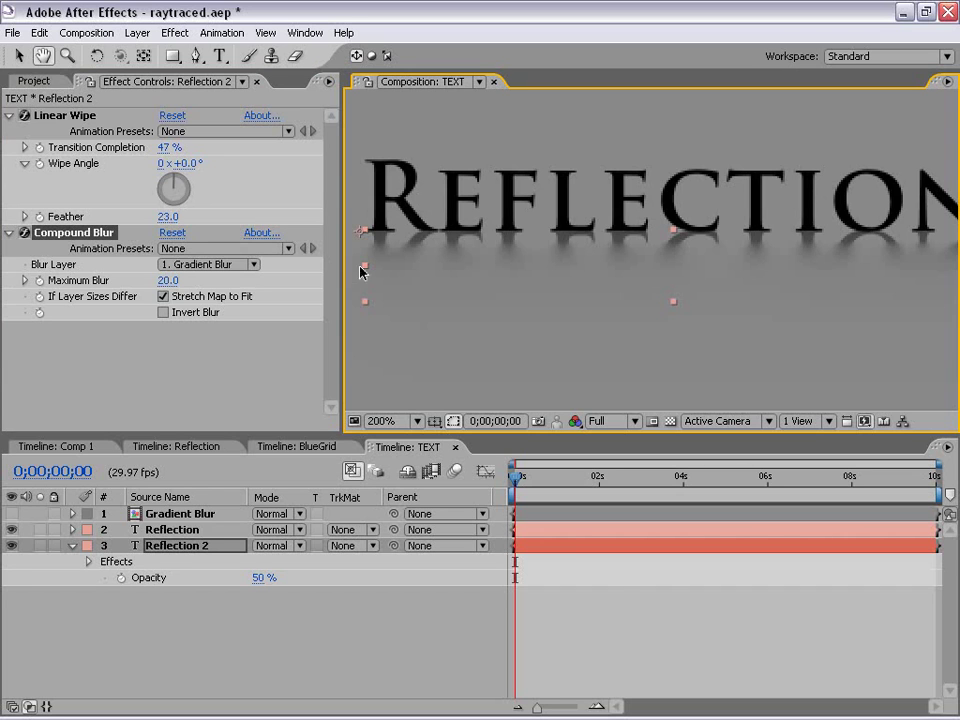
left_click(11, 513)
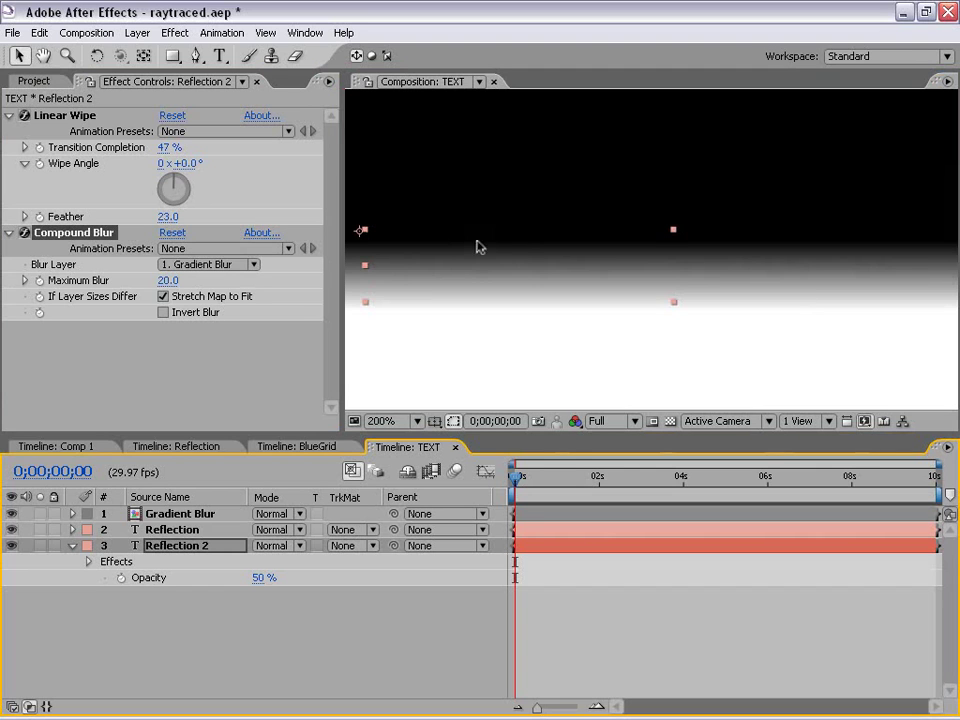
left_click(11, 513)
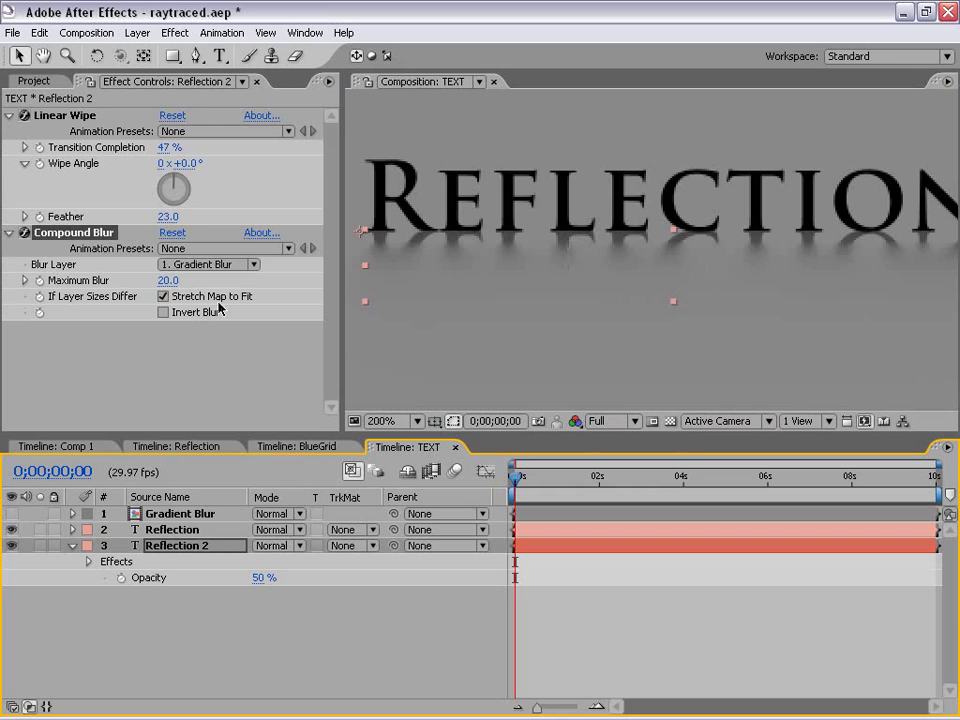
Set the Compound Blur's maximum blur on Reflection 2 to 5
left_click(166, 281)
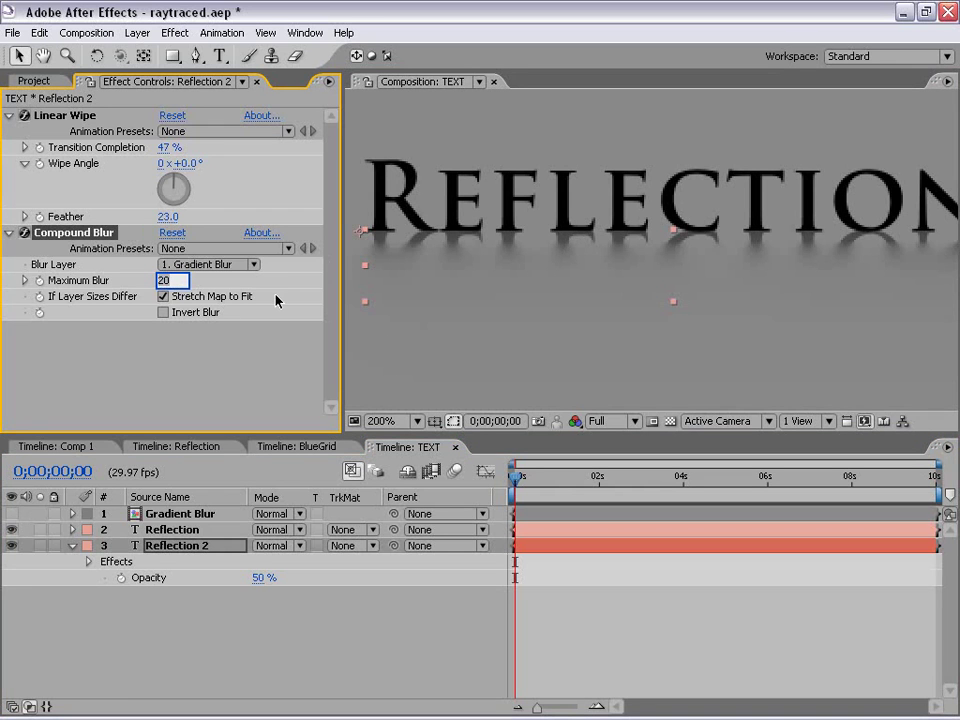
type("5")
key("Return")
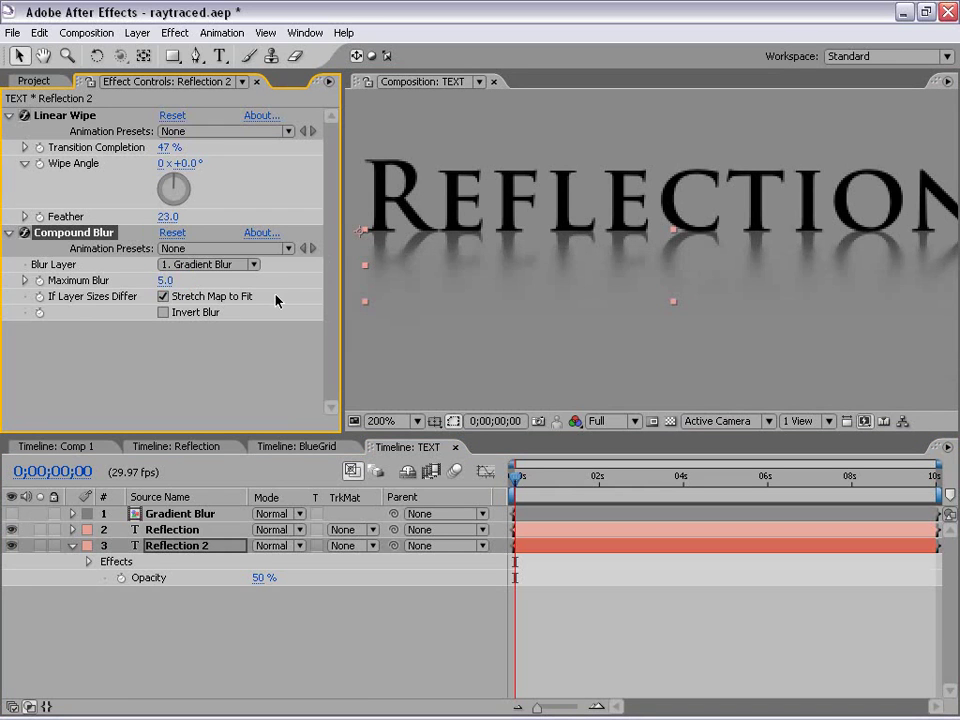
key("comma")
left_click(677, 654)
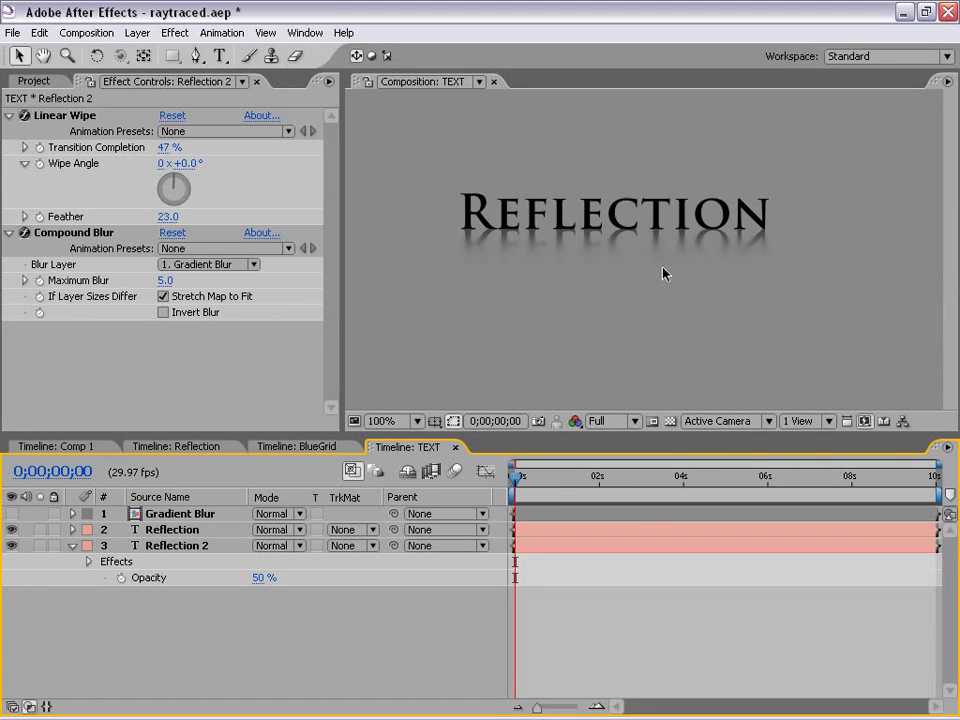
Switch to Comp 1 and examine the softened text reflection on the grid floor
left_click(60, 447)
key("grave")
key("grave")
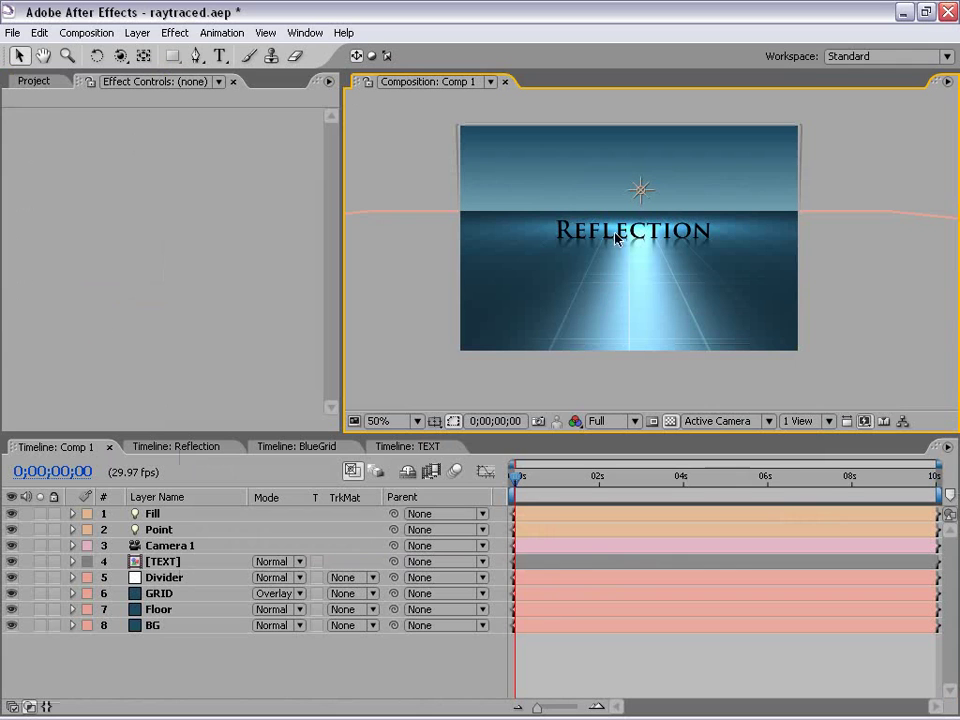
left_click_drag(669, 268, 666, 291)
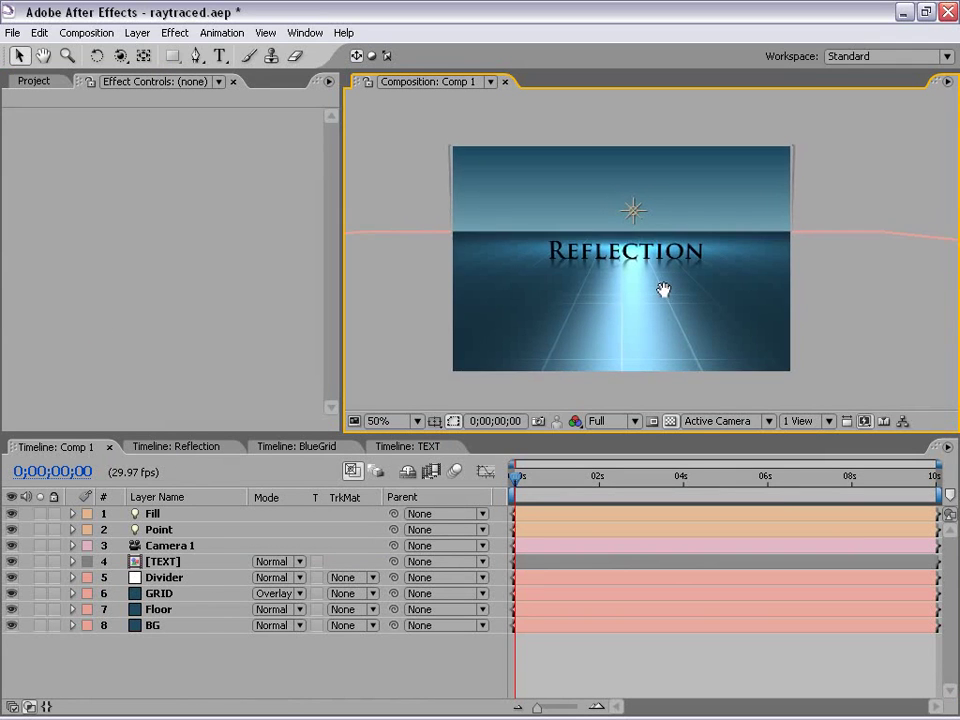
scroll(664, 290, "up", 2)
scroll(648, 302, "down", 2)
Keyframe Camera 1's position at 0 seconds and orbit the camera sideways to about 18.5, 123.9, -1050.9
left_click(166, 546)
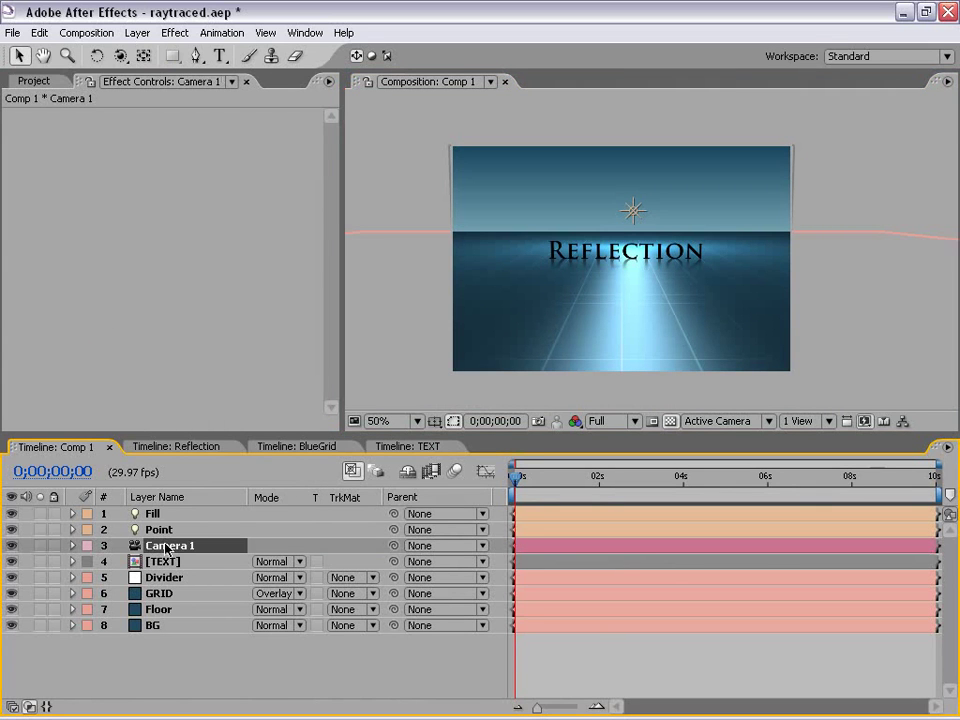
key("p")
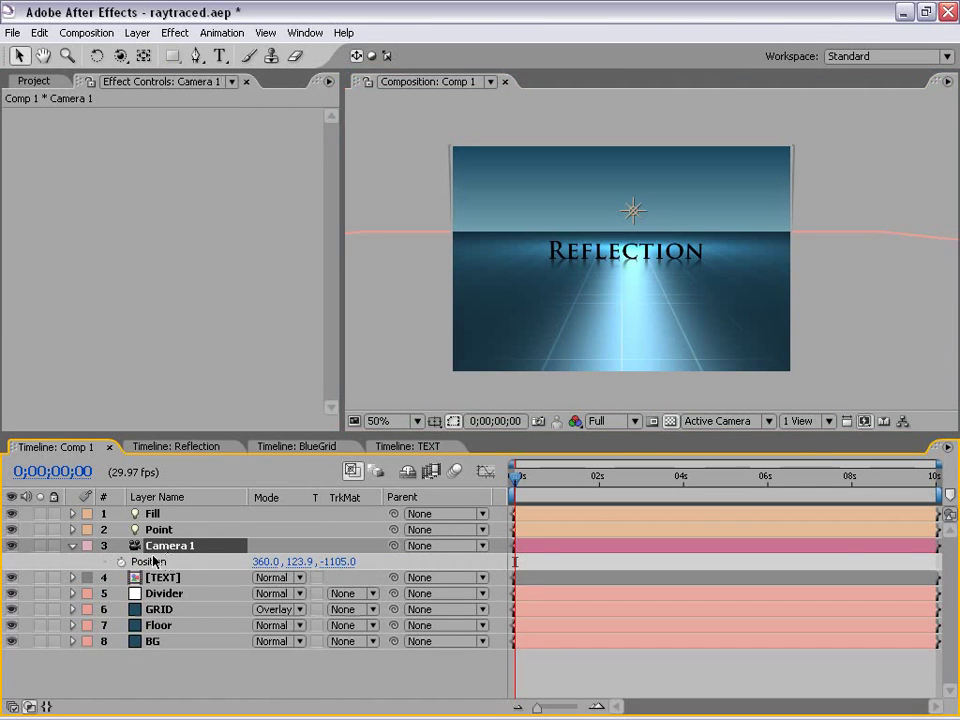
left_click(121, 562)
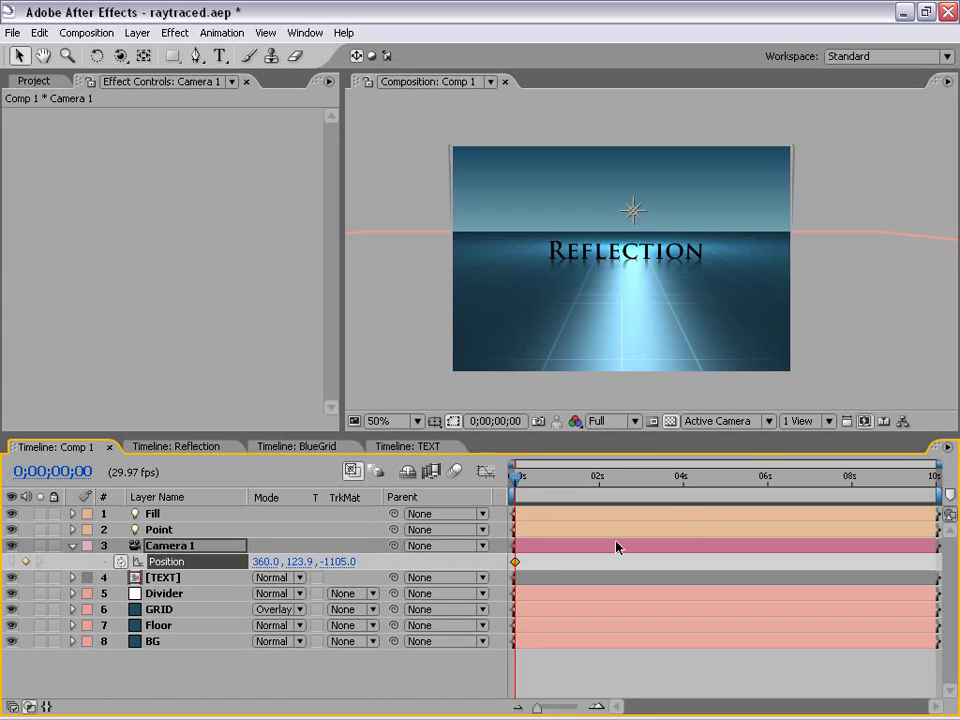
left_click(121, 58)
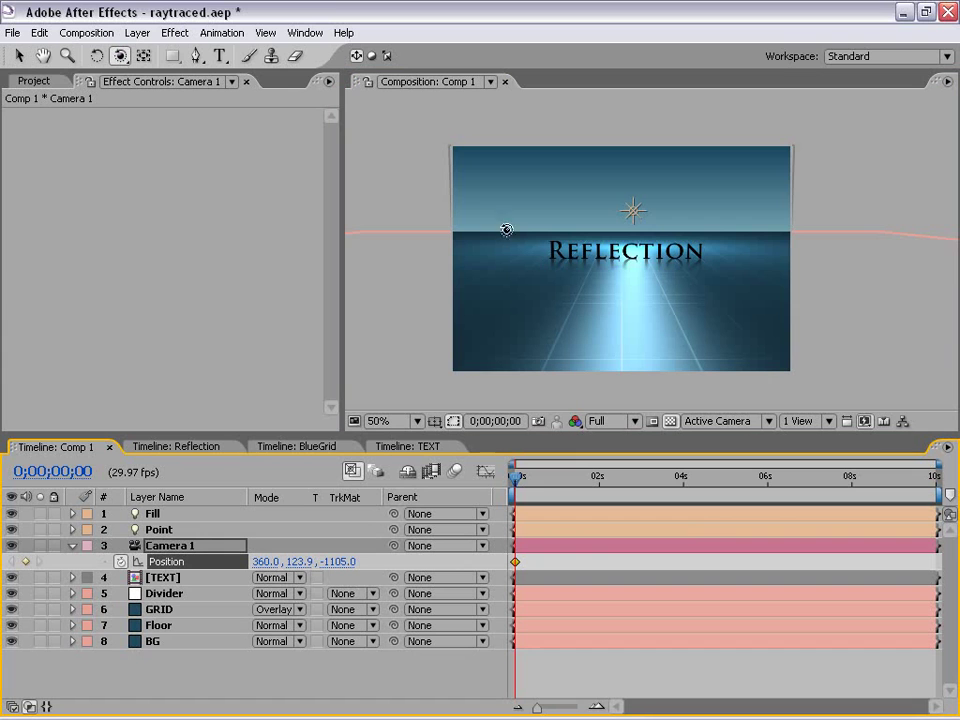
left_click_drag(568, 266, 612, 263)
Add a second camera position keyframe at 4 seconds by orbiting to the other side and slightly higher, about 663.3, 85.4, -1057.7
left_click_drag(541, 489, 683, 497)
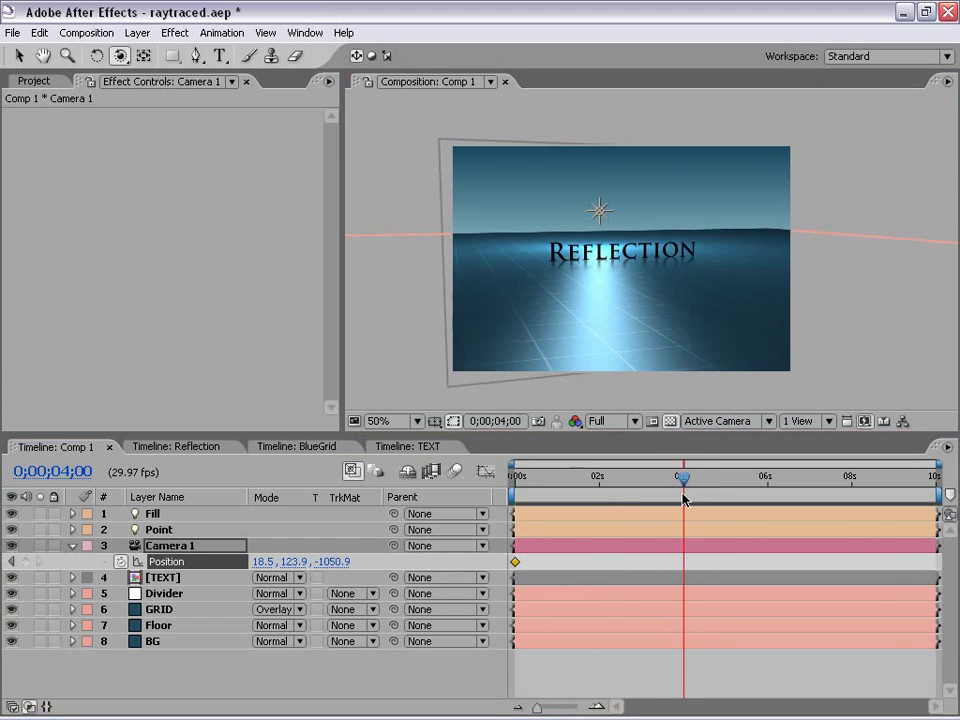
left_click_drag(701, 251, 642, 285)
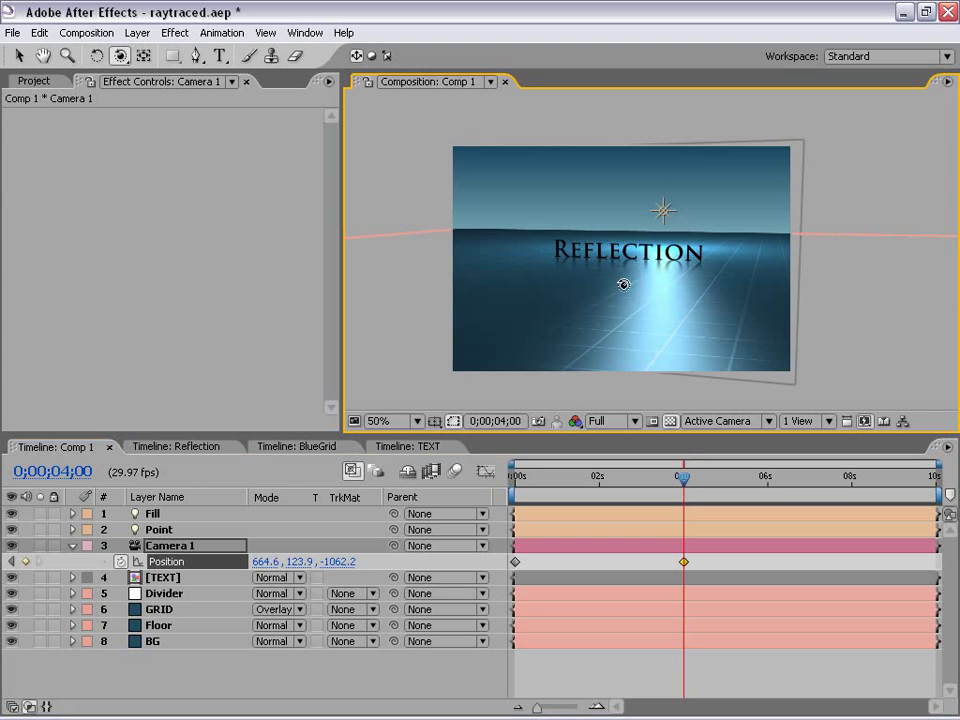
left_click_drag(623, 289, 623, 293)
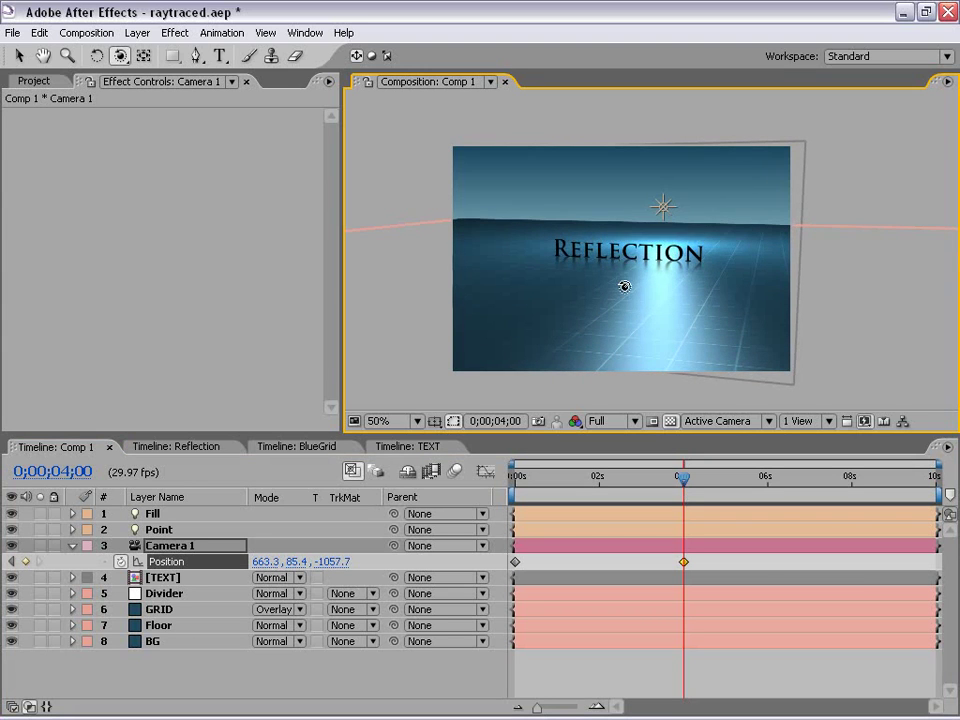
Check the camera move from the start of the timeline and apply Easy Ease to Camera 1's position keyframes
key("Home")
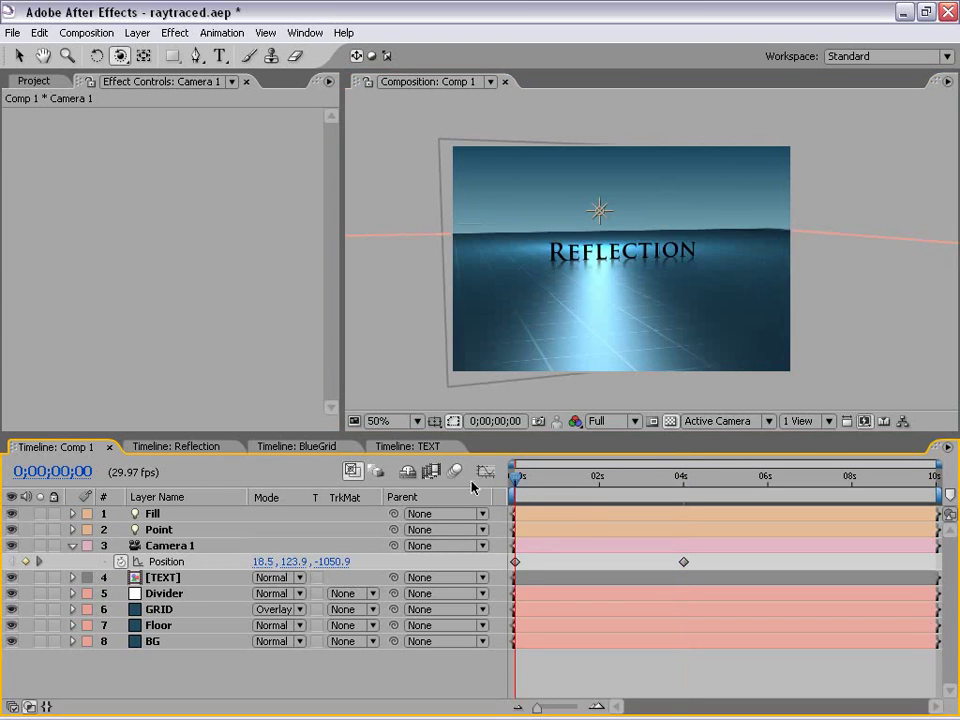
left_click(530, 488)
left_click_drag(528, 488, 612, 488)
left_click(209, 565)
key("F9")
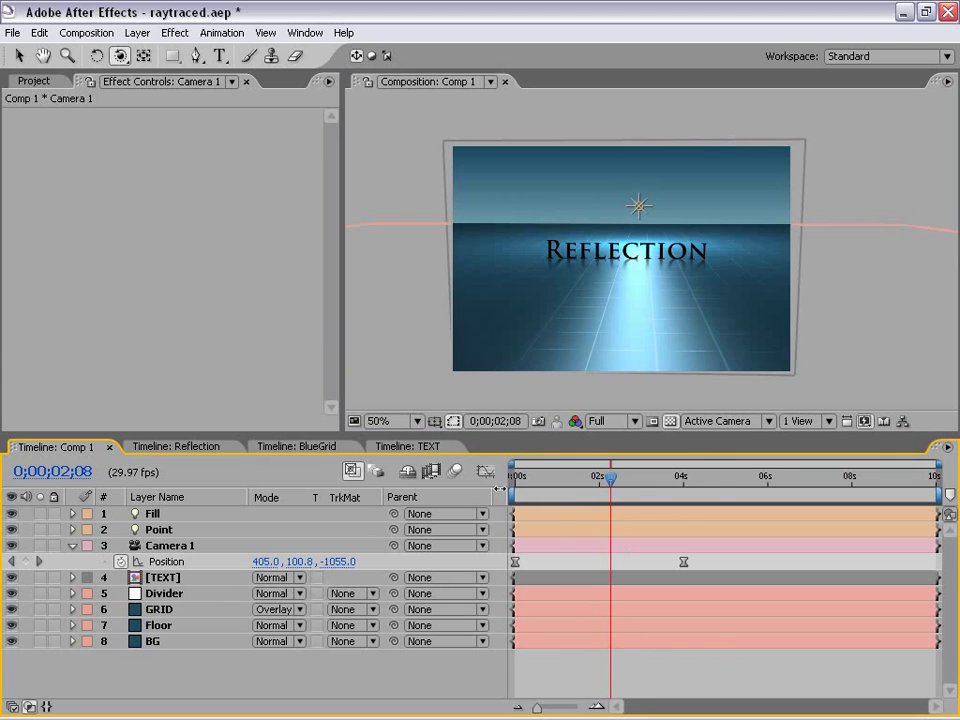
Inspect Camera 1's position easing in the Graph Editor and scrub through the start of the camera move
left_click(180, 565)
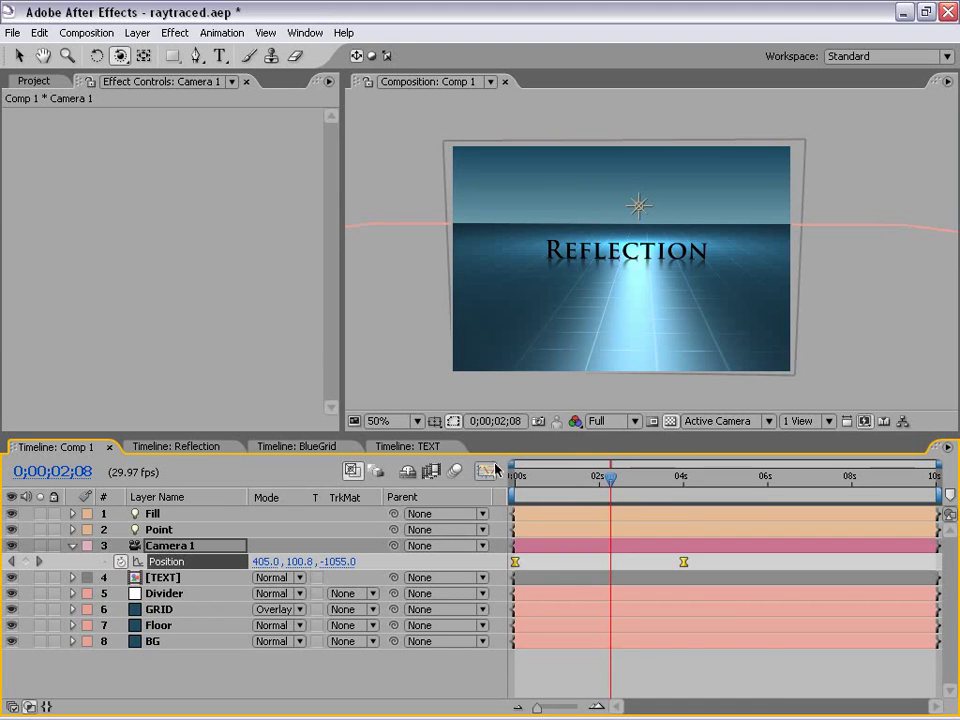
left_click(485, 471)
left_click(519, 481)
left_click_drag(519, 481, 541, 480)
left_click(489, 476)
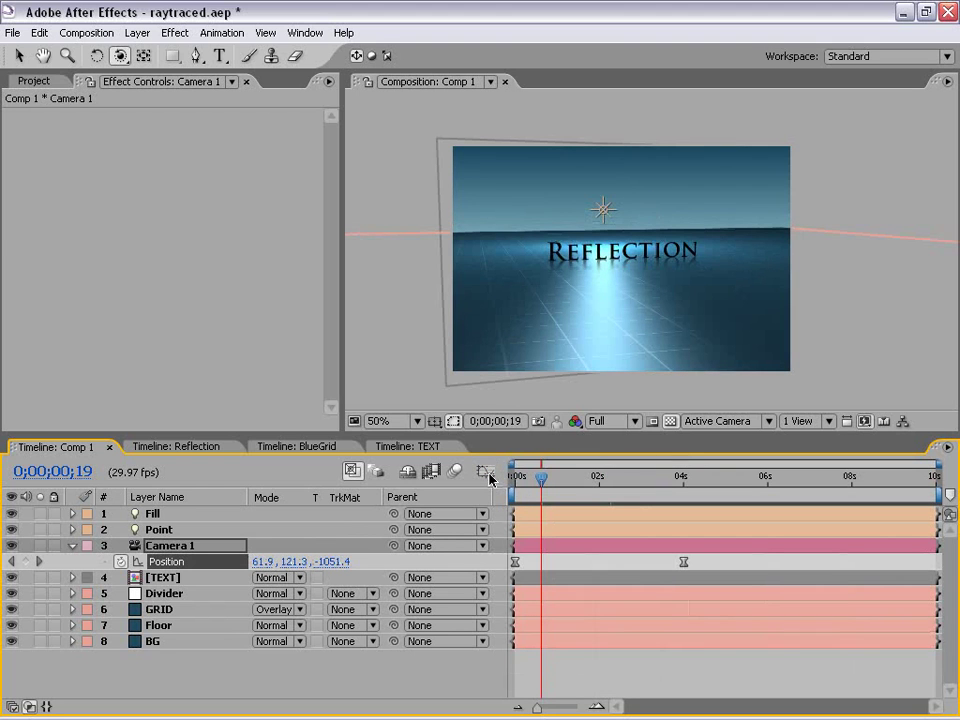
left_click_drag(543, 481, 514, 511)
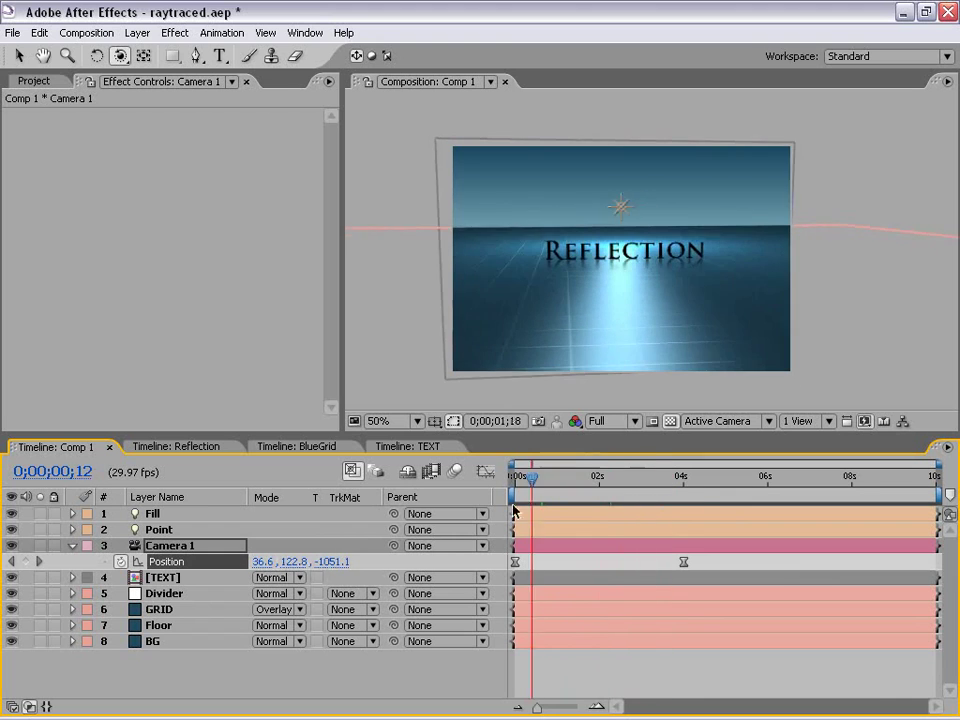
End the work area at 0;00;04;15 and preview the camera animation, checking the composition enlarged as well
left_click(703, 481)
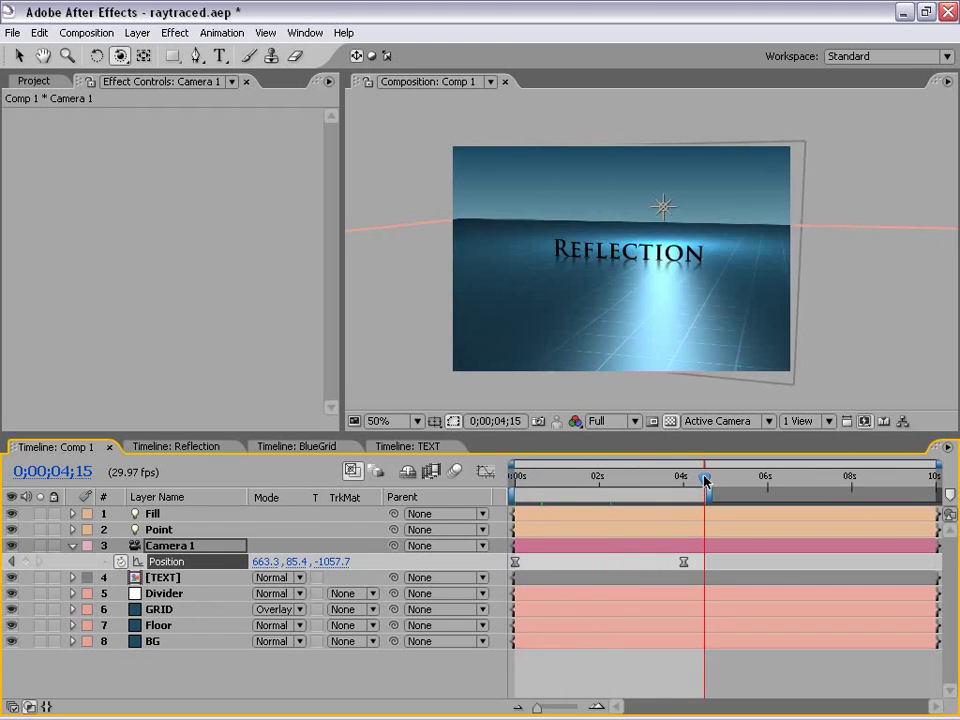
key("KP_0")
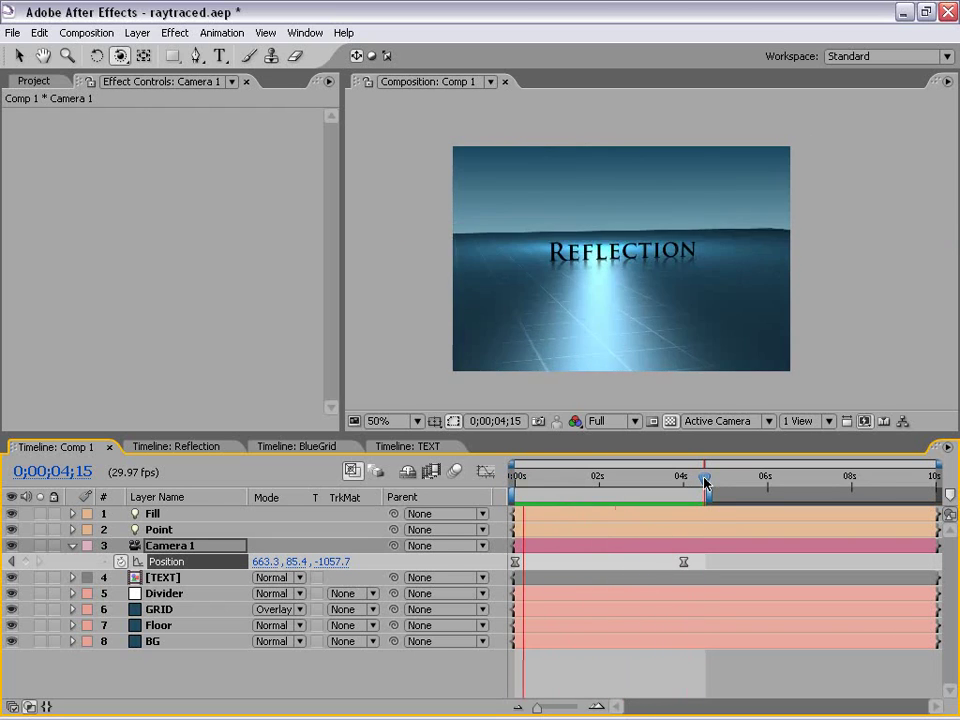
key("space")
key("grave")
key("period")
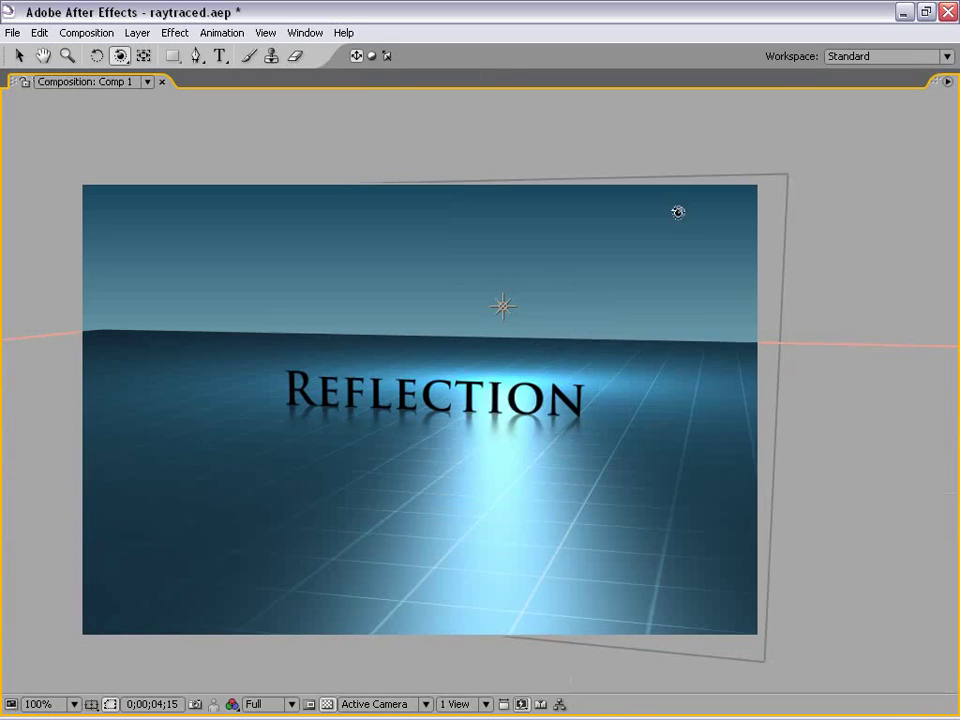
key("grave")
key("comma")
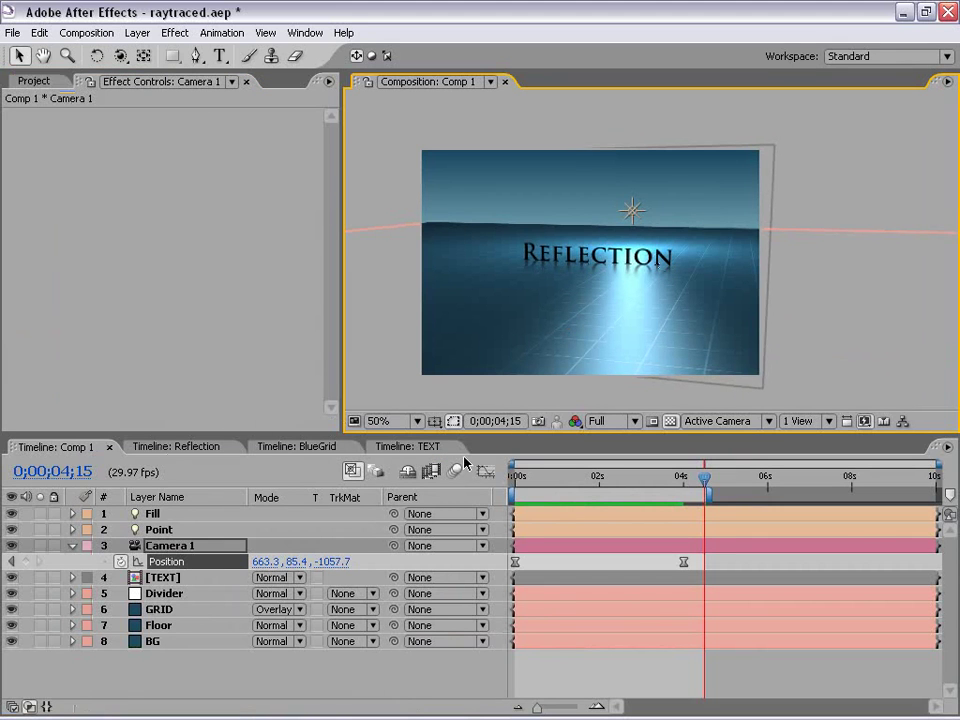
In the TEXT composition, parent the Reflection 2 layer to the Reflection layer
left_click(398, 447)
left_click_drag(704, 479, 515, 482)
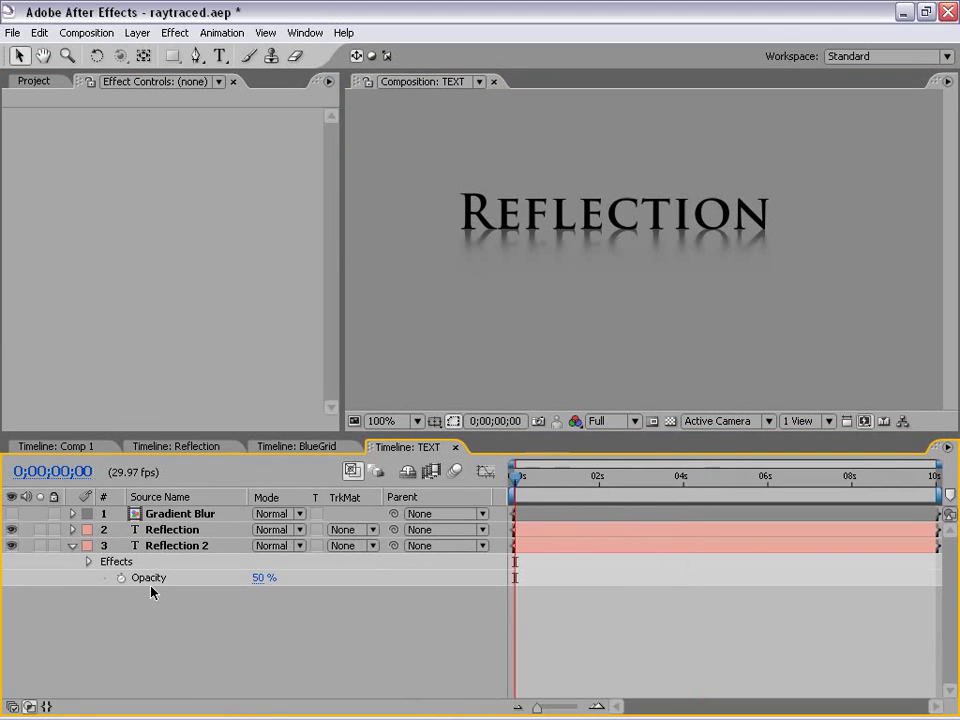
left_click(72, 546)
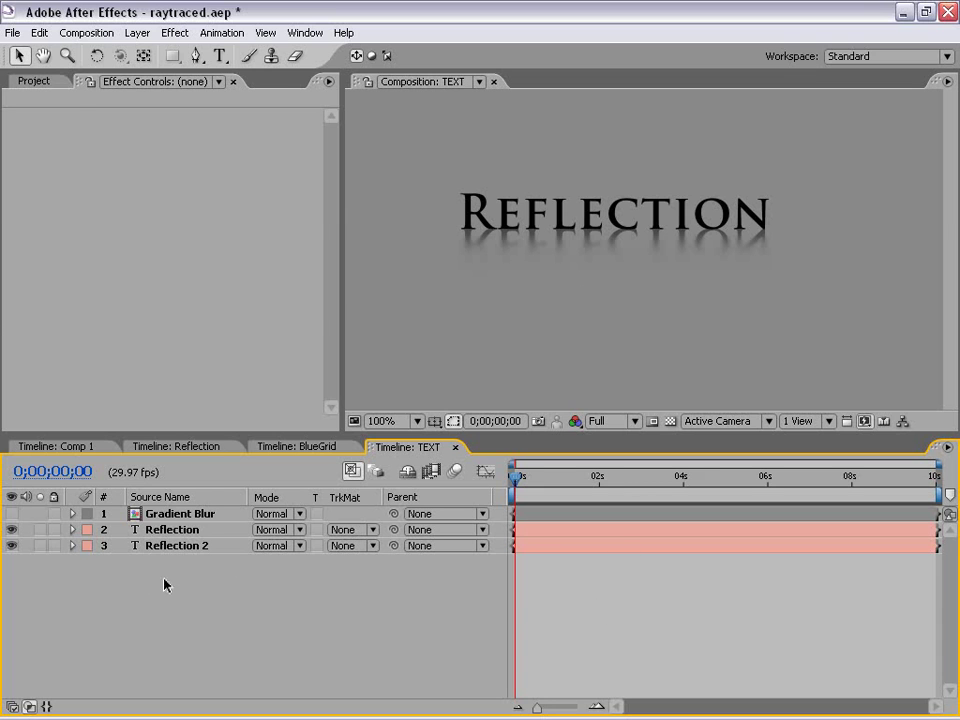
left_click_drag(393, 545, 163, 535)
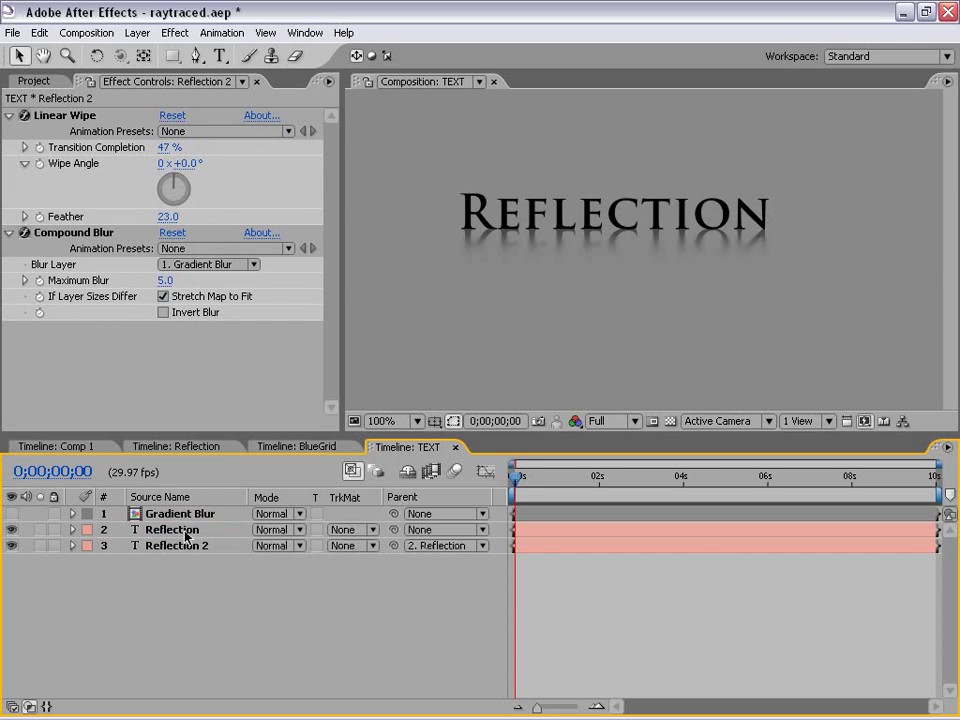
Try moving the Reflection layer sideways to test the parenting of its mirrored copy, and undo the move
left_click(537, 531)
left_click_drag(501, 209, 601, 216)
key("ctrl+z")
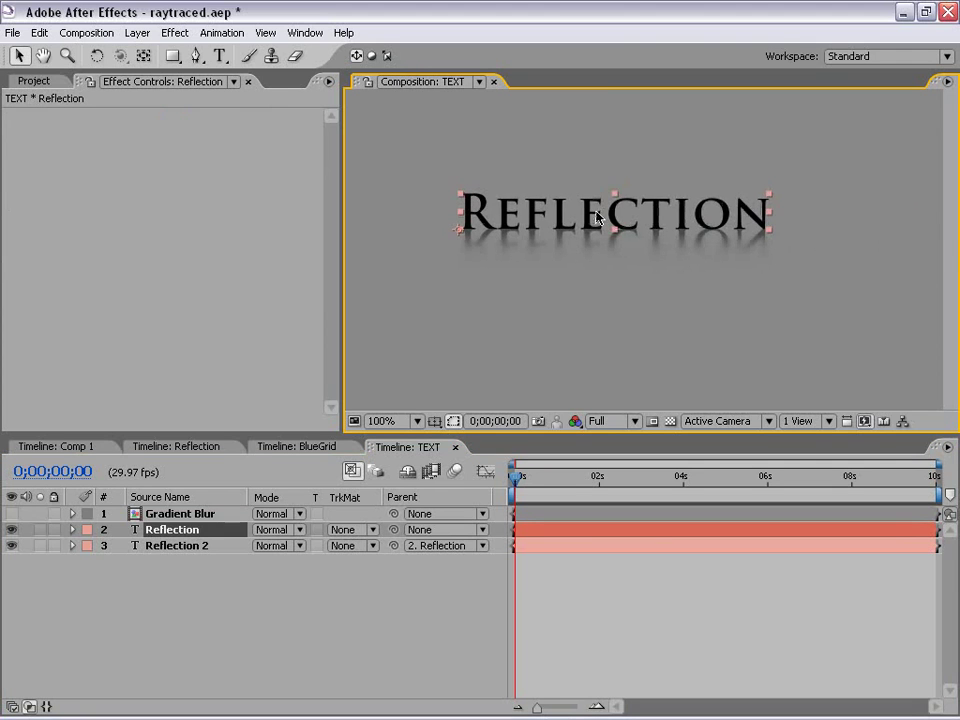
key("ctrl+shift+z")
key("ctrl+z")
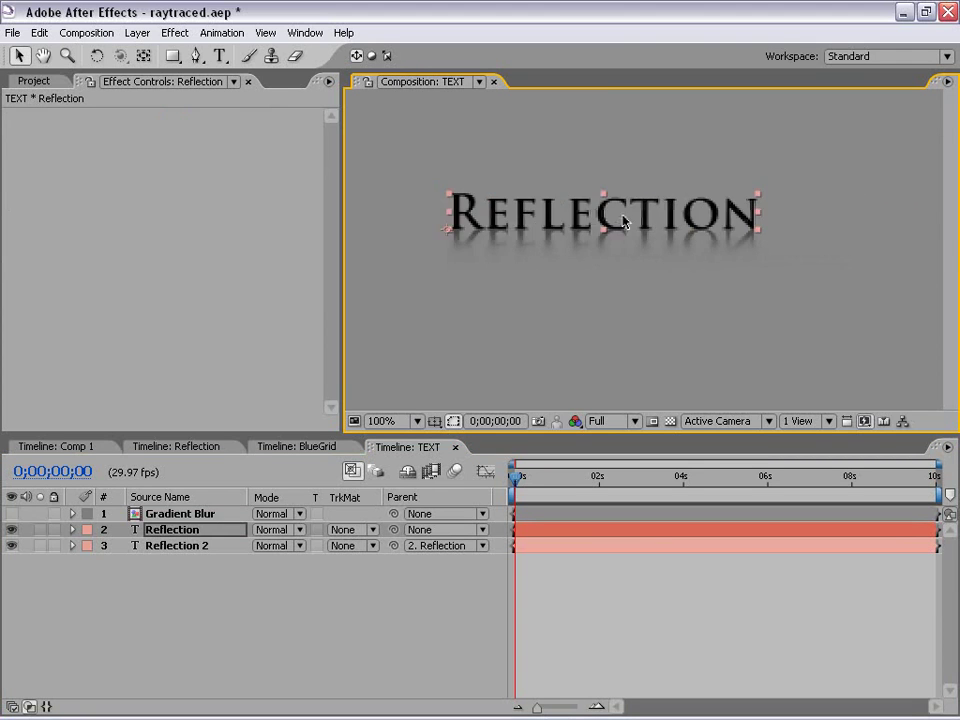
key("comma")
key("period")
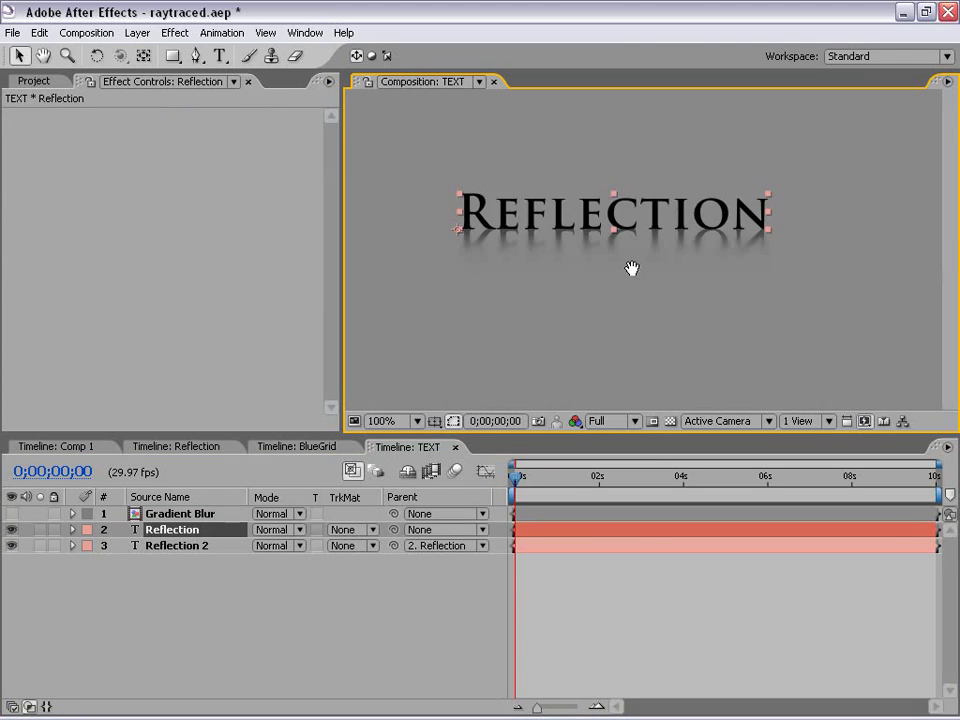
left_click(253, 625)
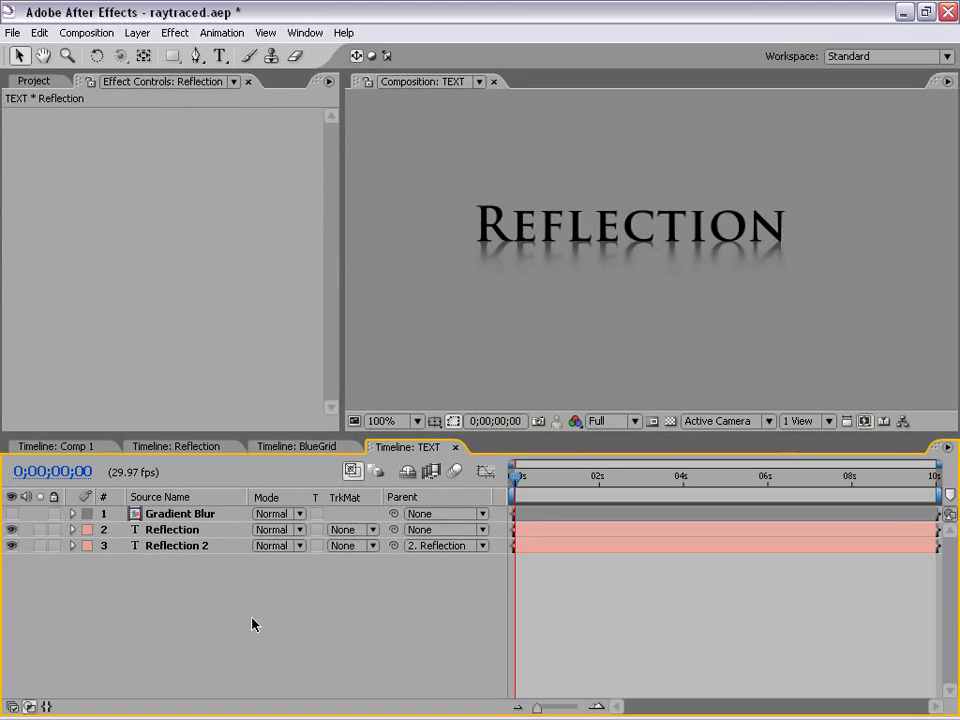
Add an expression to the Source Text property of the Reflection 2 layer
left_click(72, 545)
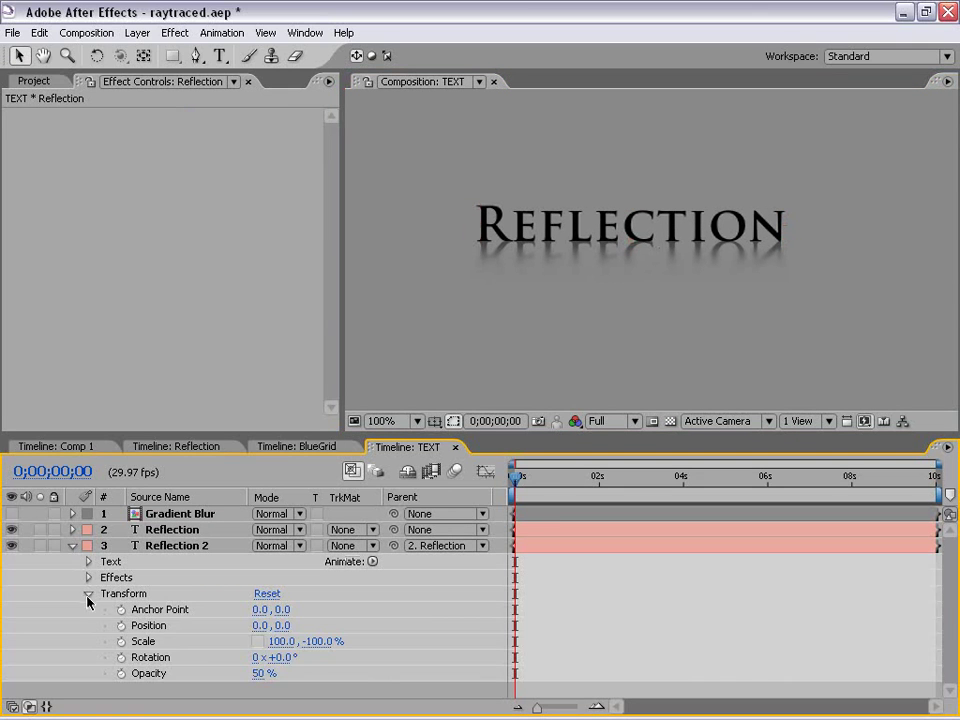
left_click(89, 593)
left_click(162, 547)
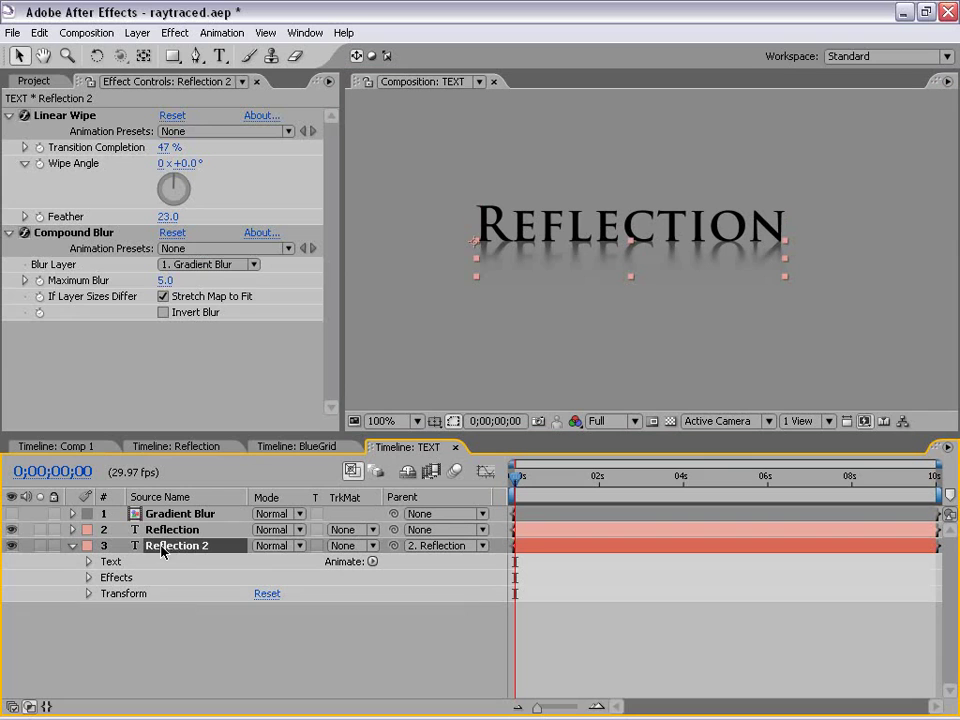
left_click(89, 562)
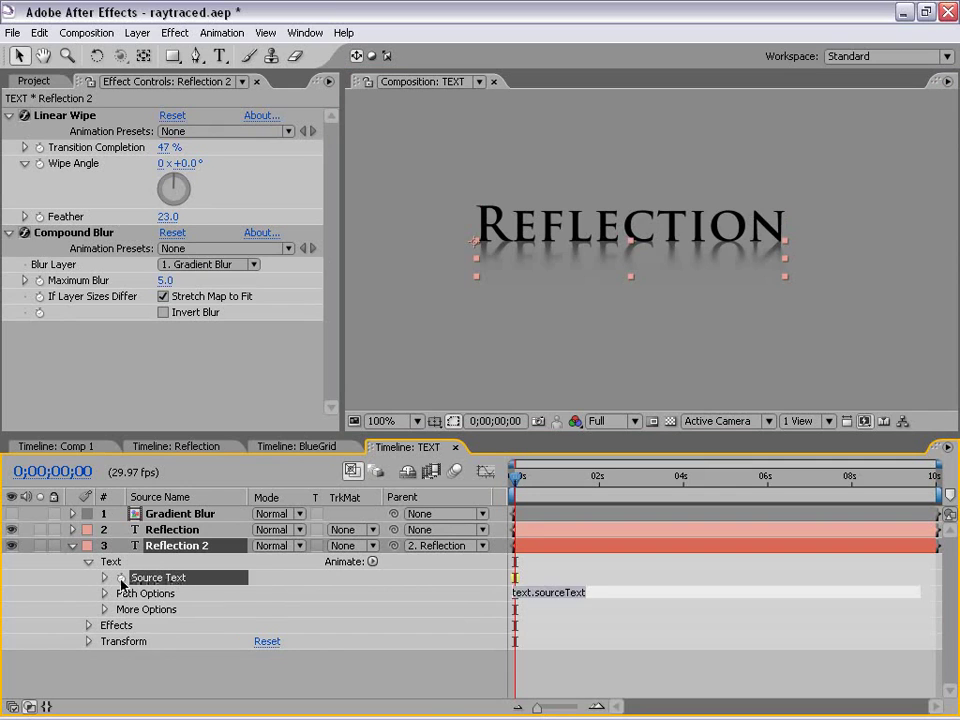
left_click(121, 579, "alt")
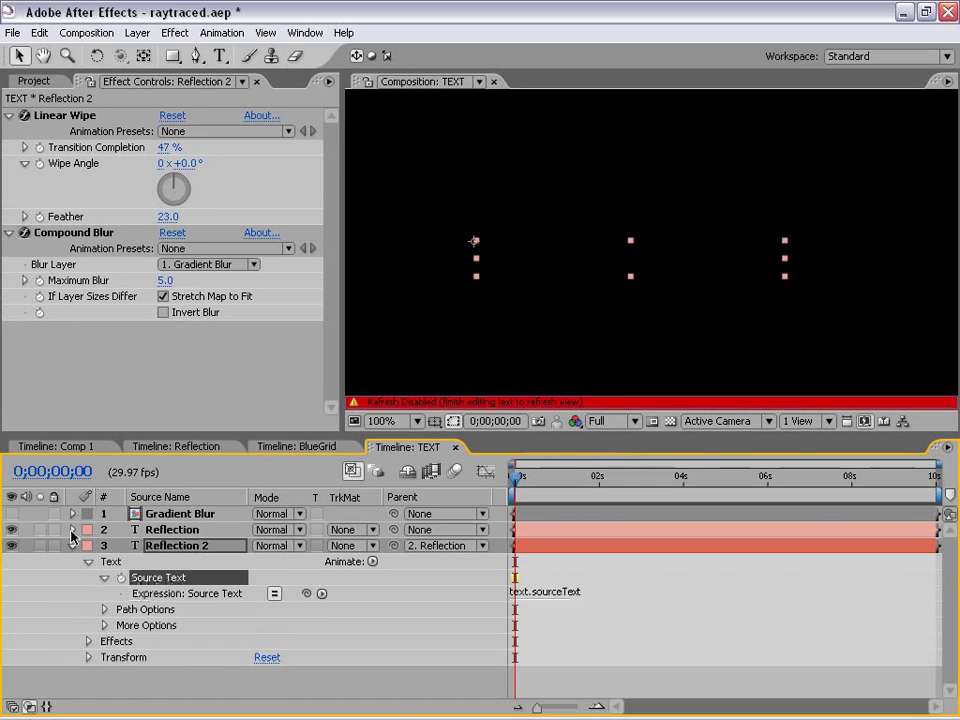
Link Reflection 2's Source Text expression to the Reflection layer's Source Text
left_click(72, 530)
left_click(88, 546)
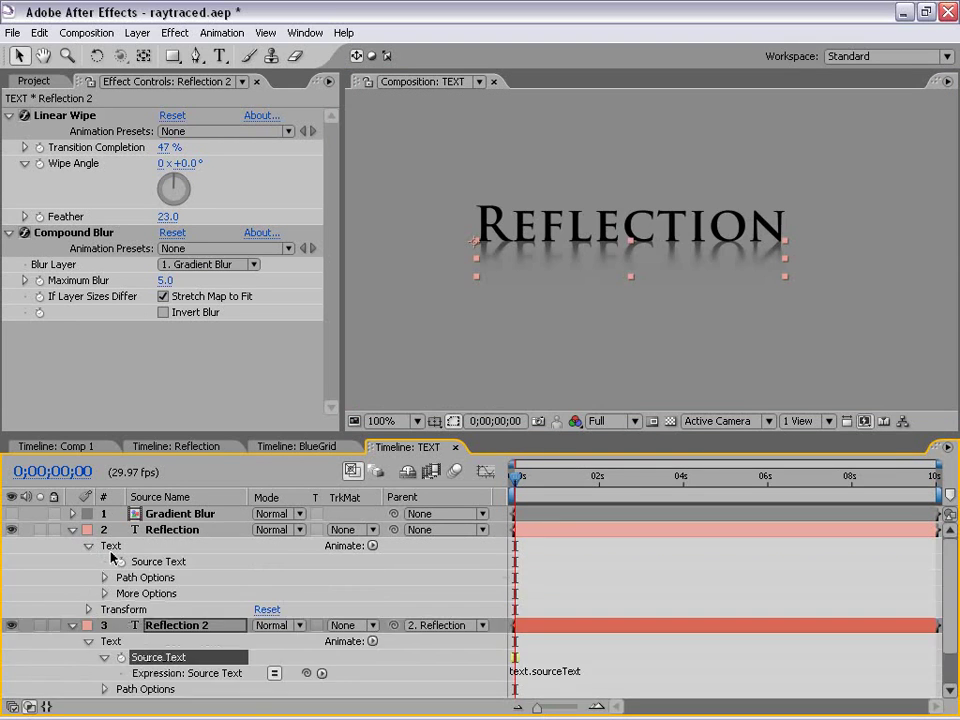
left_click_drag(214, 439, 214, 351)
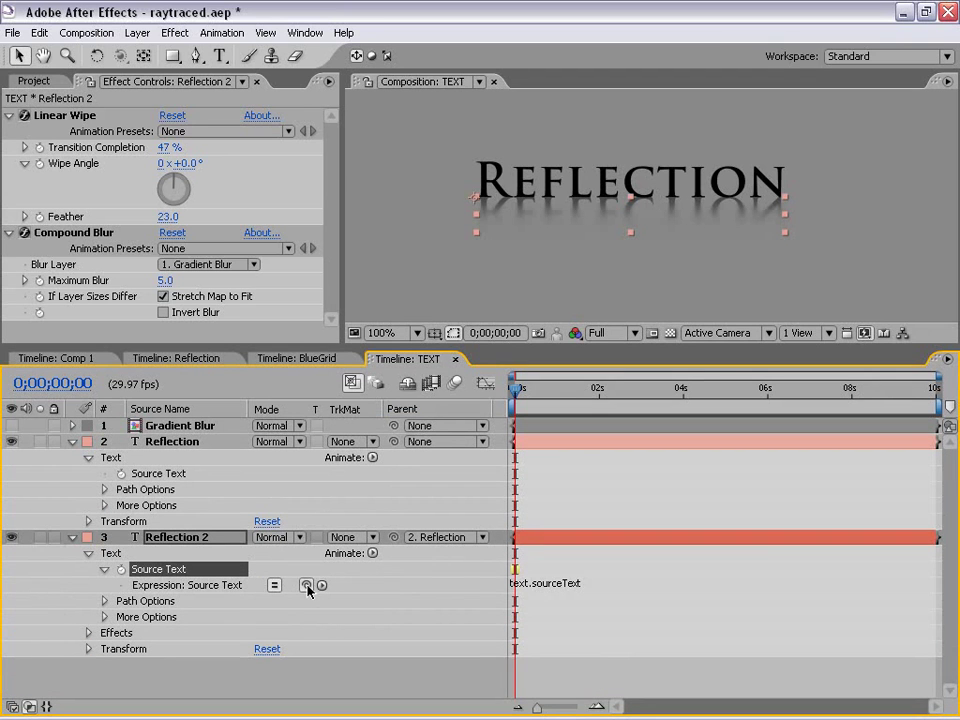
left_click_drag(306, 585, 175, 481)
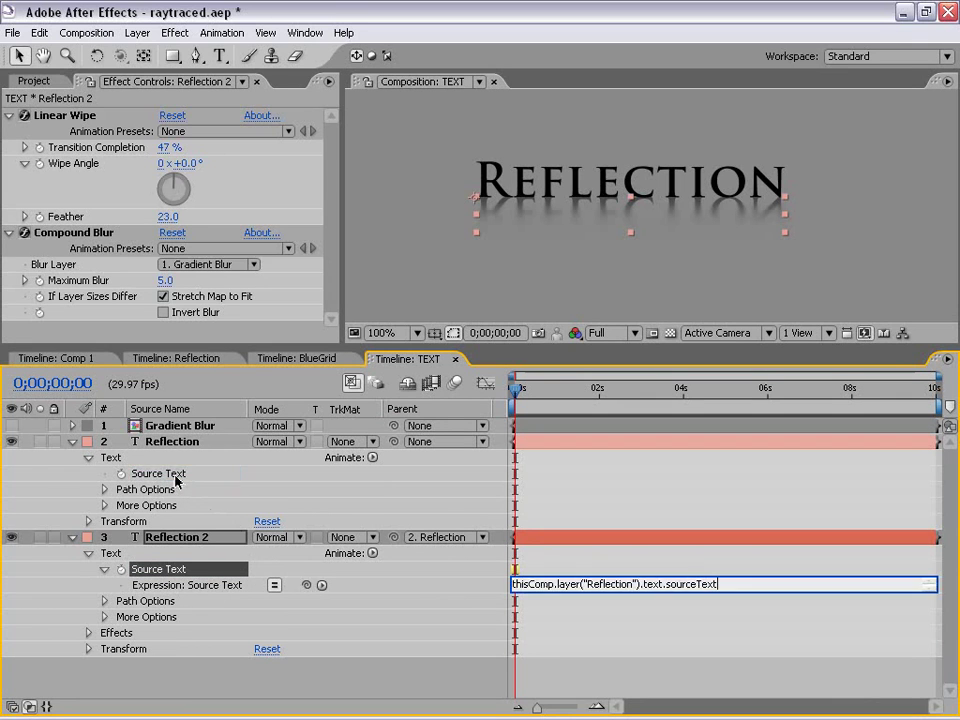
left_click(635, 625)
Replace the wording of the Reflection text layer with "CreativeCow"
left_click(546, 442)
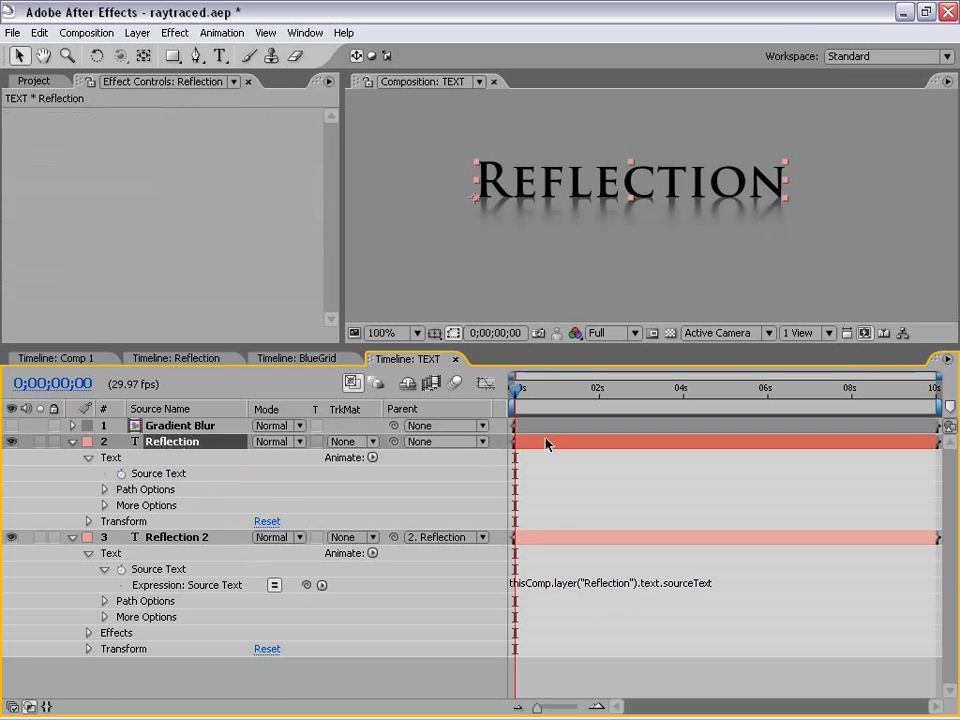
double_click(567, 182)
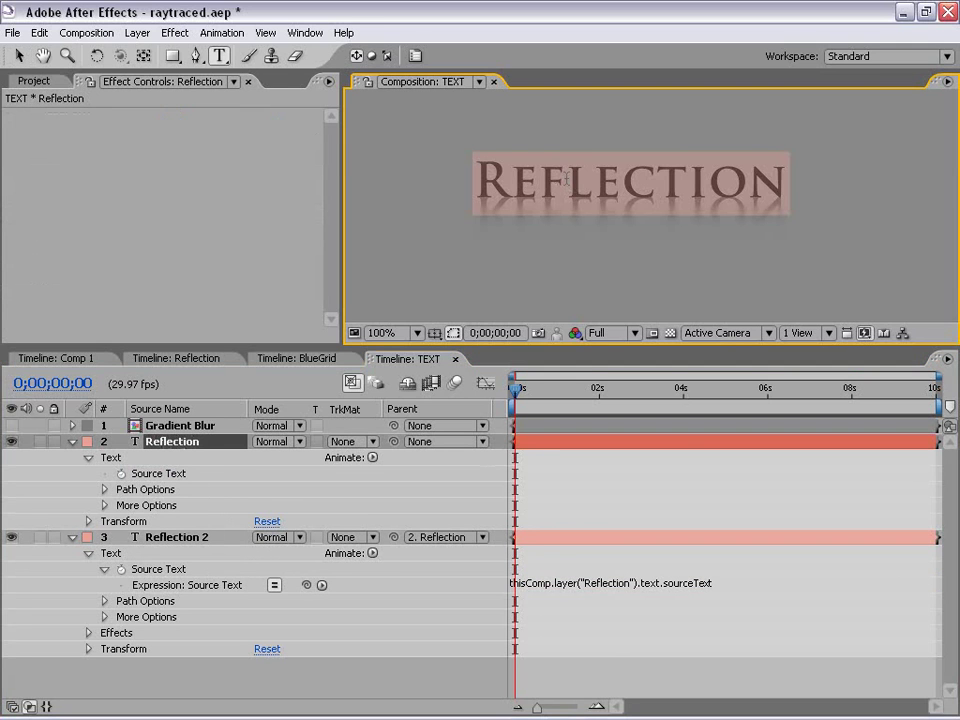
type("C")
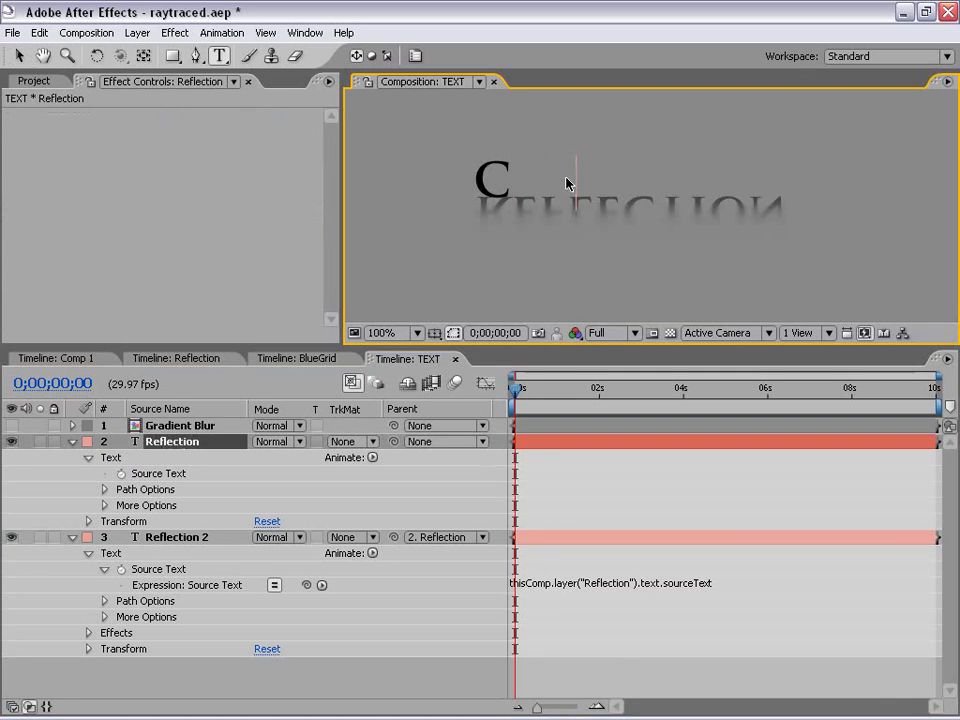
type("reative Co")
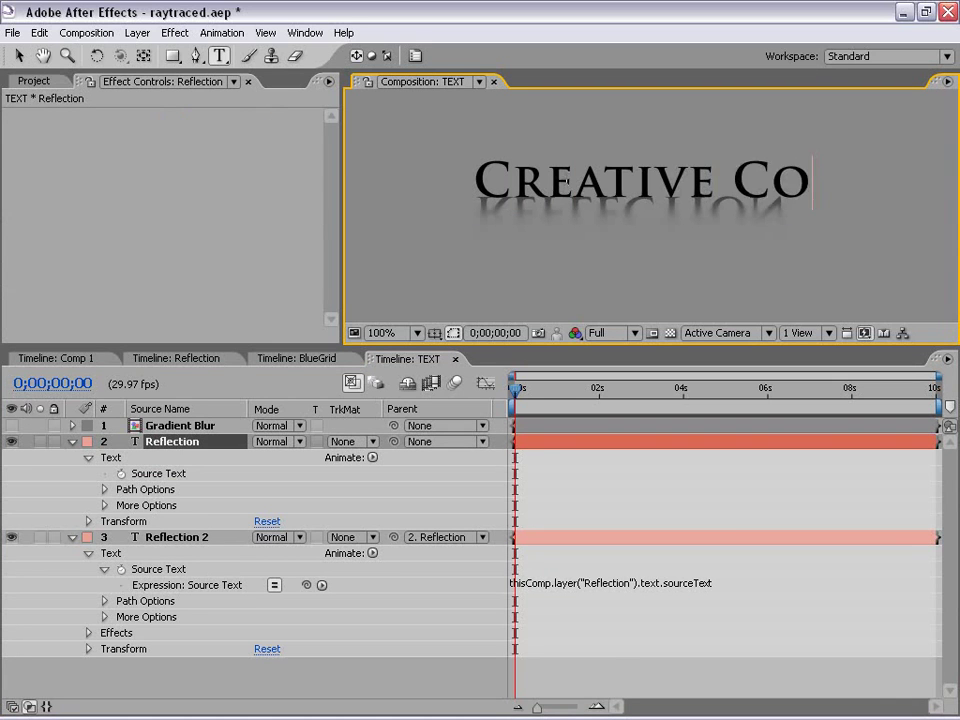
key("BackSpace")
key("BackSpace")
key("BackSpace")
type("Cow")
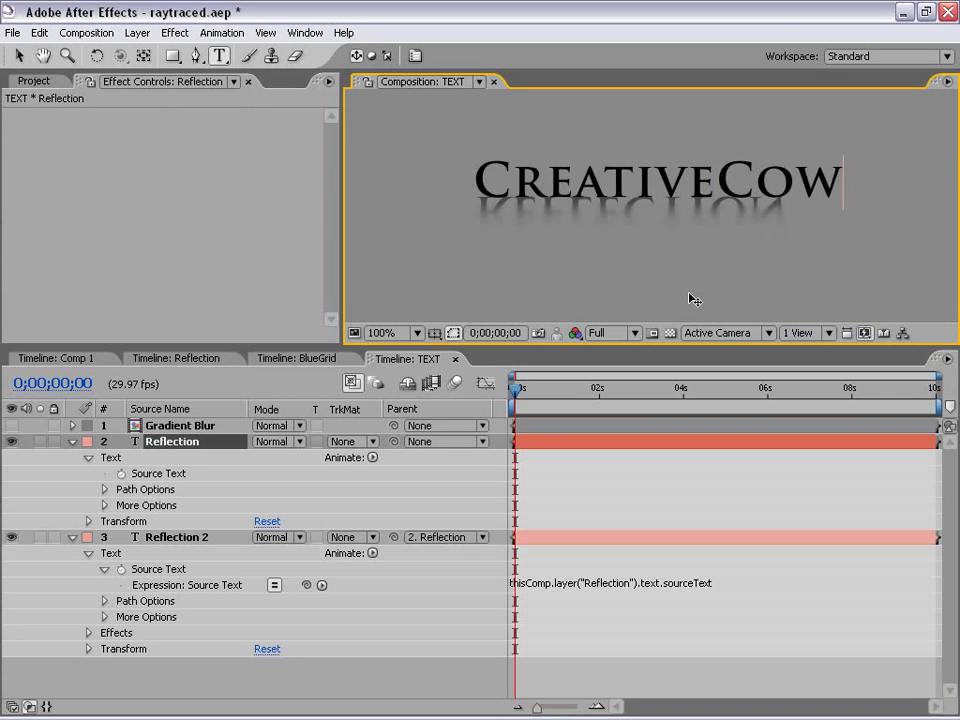
key("KP_Enter")
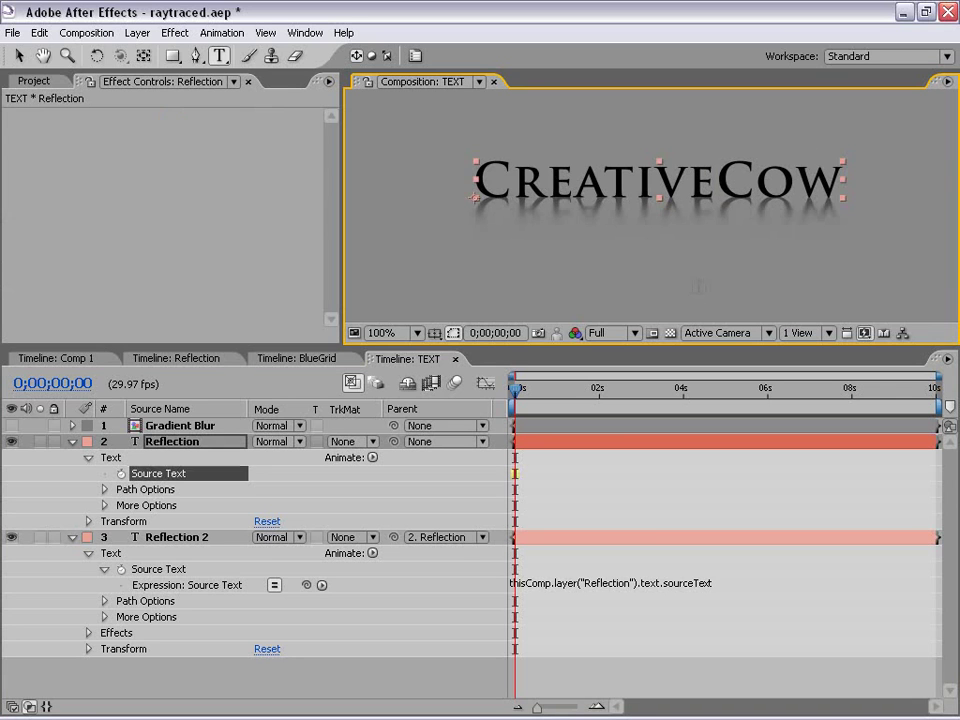
Move the CreativeCow text to recentre it horizontally in the TEXT composition
key("v")
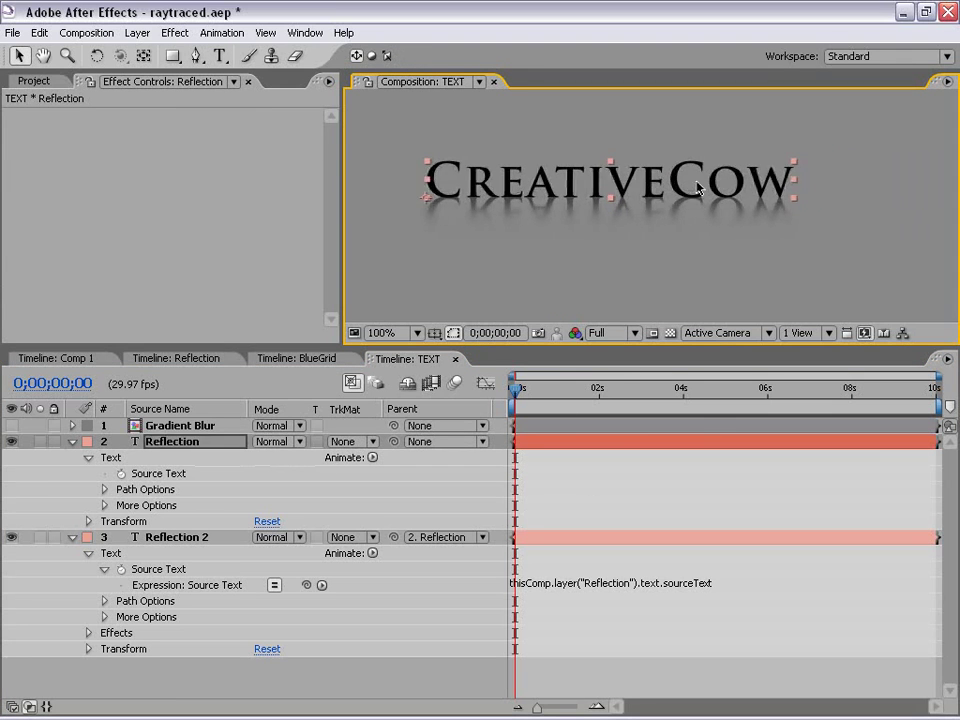
key("comma")
left_click_drag(703, 206, 663, 223)
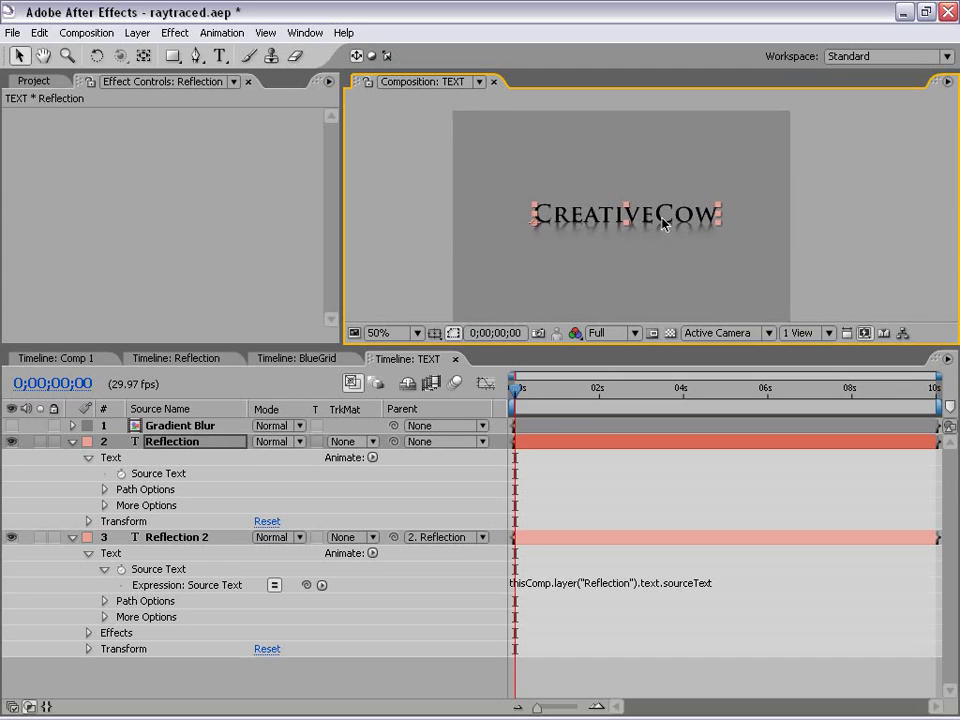
key("period")
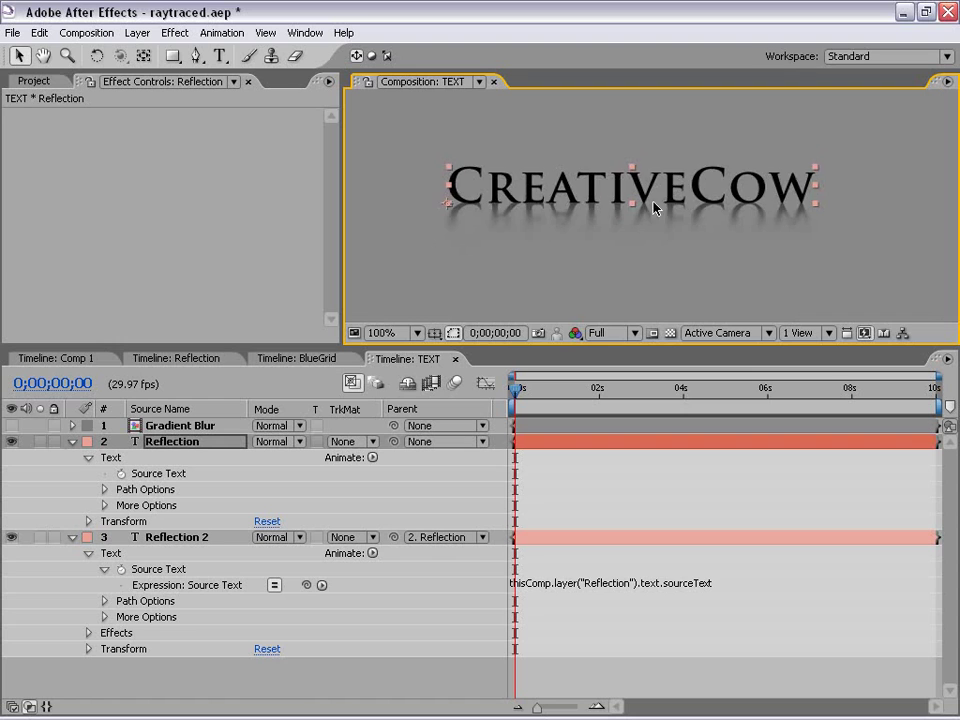
Shift the CreativeCow text vertically and sideways to check the reflection's fade, and view the result in Comp 1
scroll(670, 193, "down", 2)
scroll(665, 172, "down", 1)
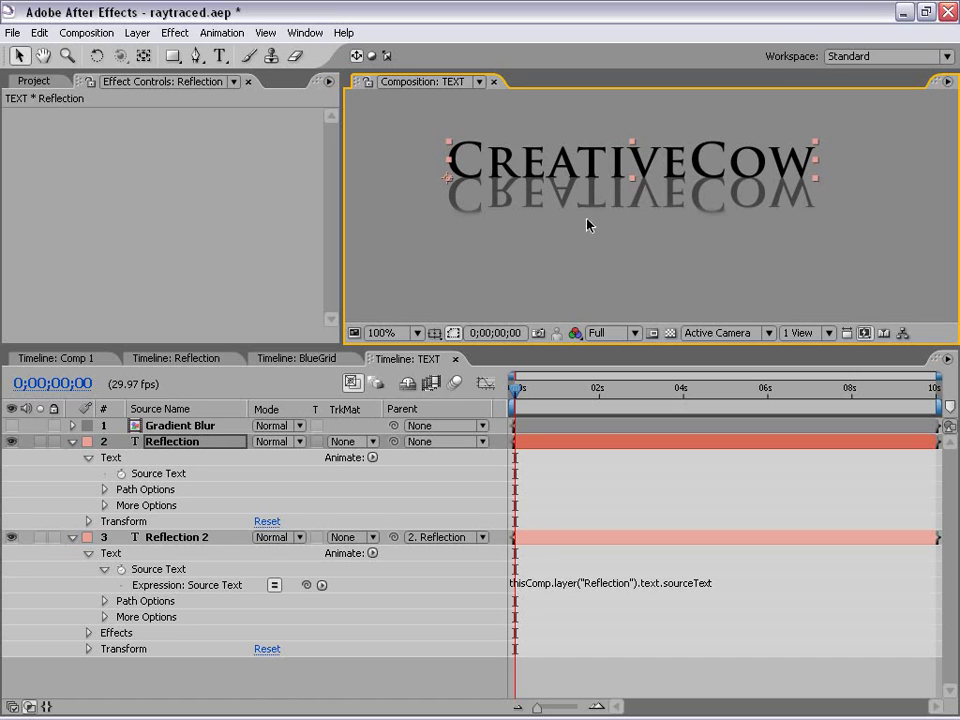
scroll(544, 223, "up", 2)
scroll(668, 200, "right", 2)
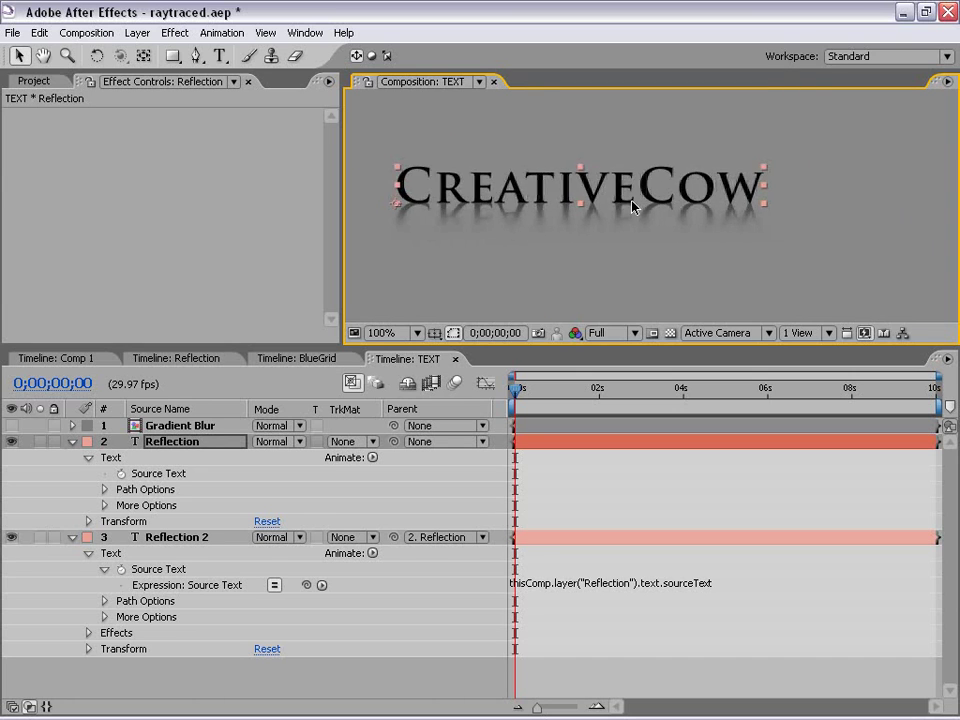
scroll(628, 208, "down", 2)
left_click(590, 476)
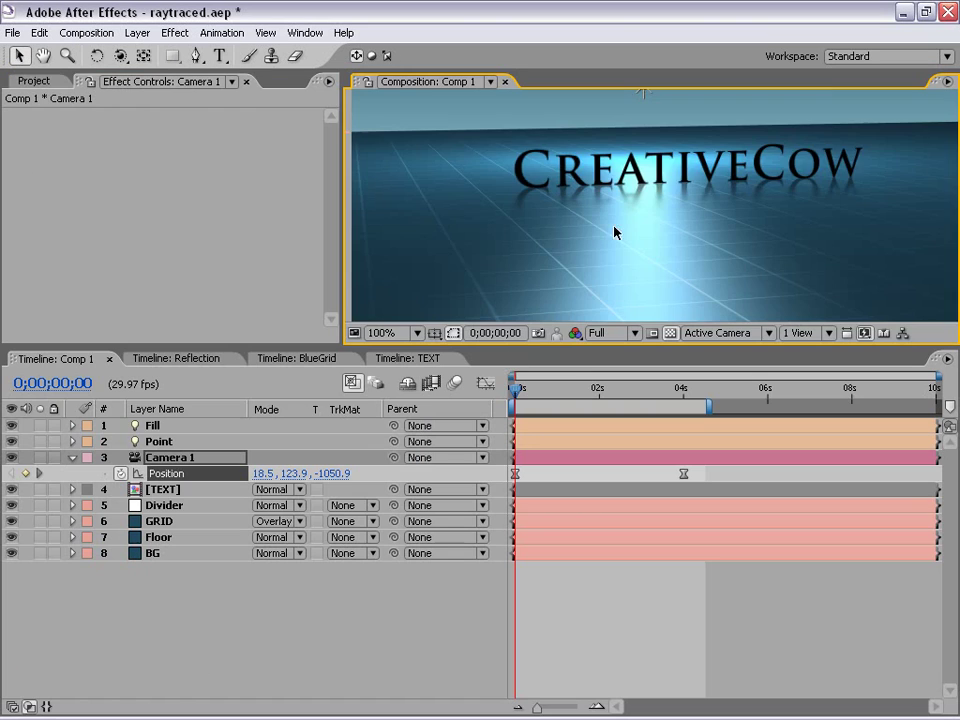
Examine the Dark and Daytime template compositions, scrubbing Dark to 0;00;01;17 to check its look in motion
scroll(660, 206, "down", 2)
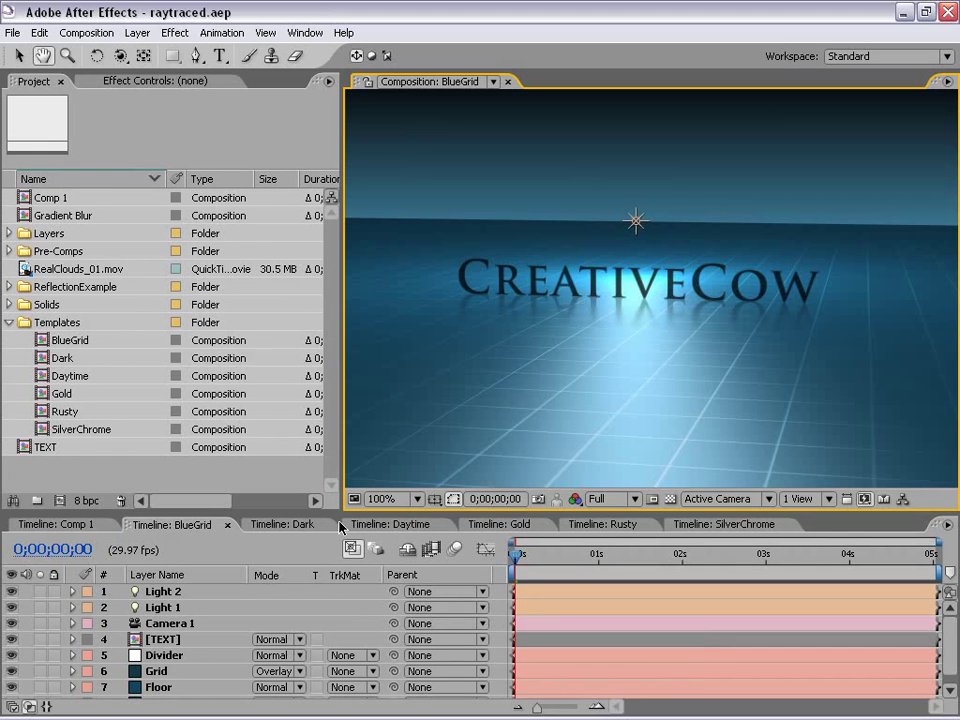
left_click(293, 525)
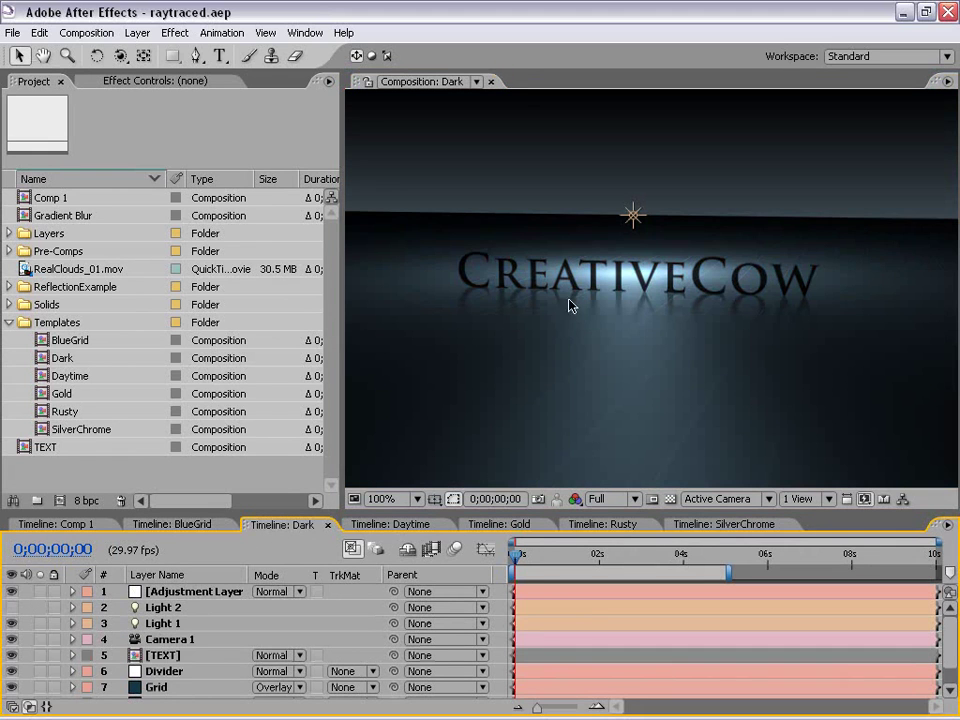
left_click_drag(534, 557, 581, 555)
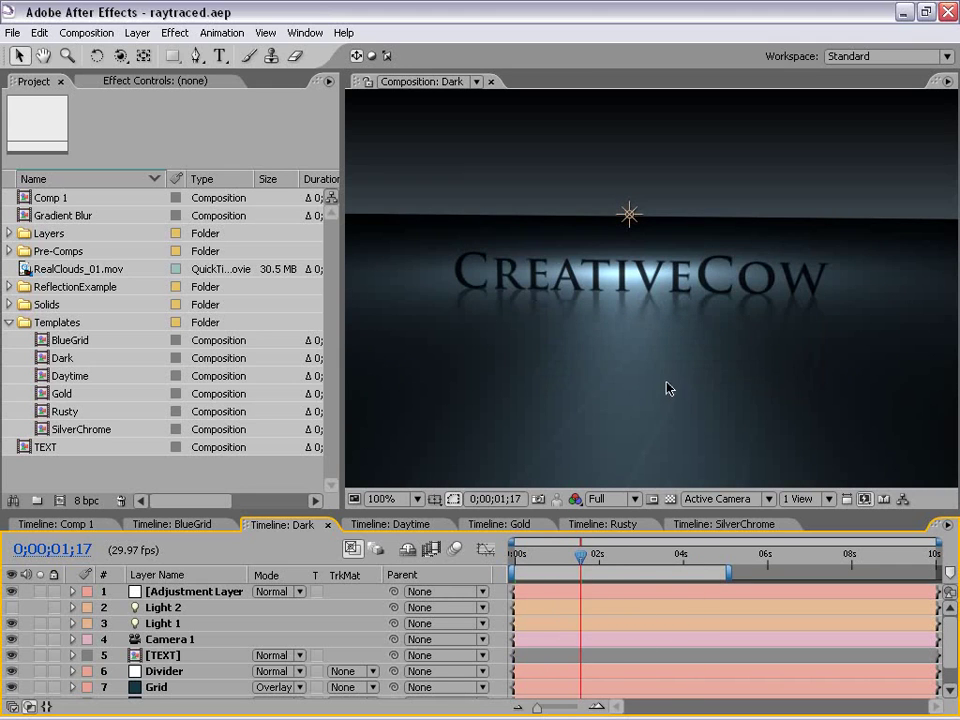
left_click(433, 525)
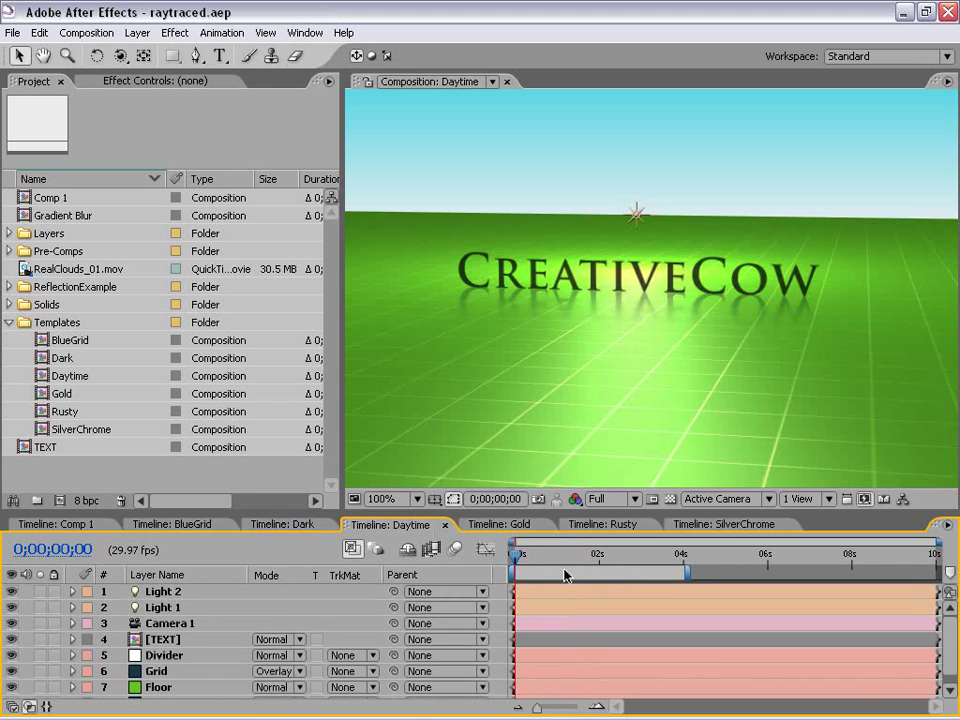
key("h")
left_click_drag(615, 352, 686, 353)
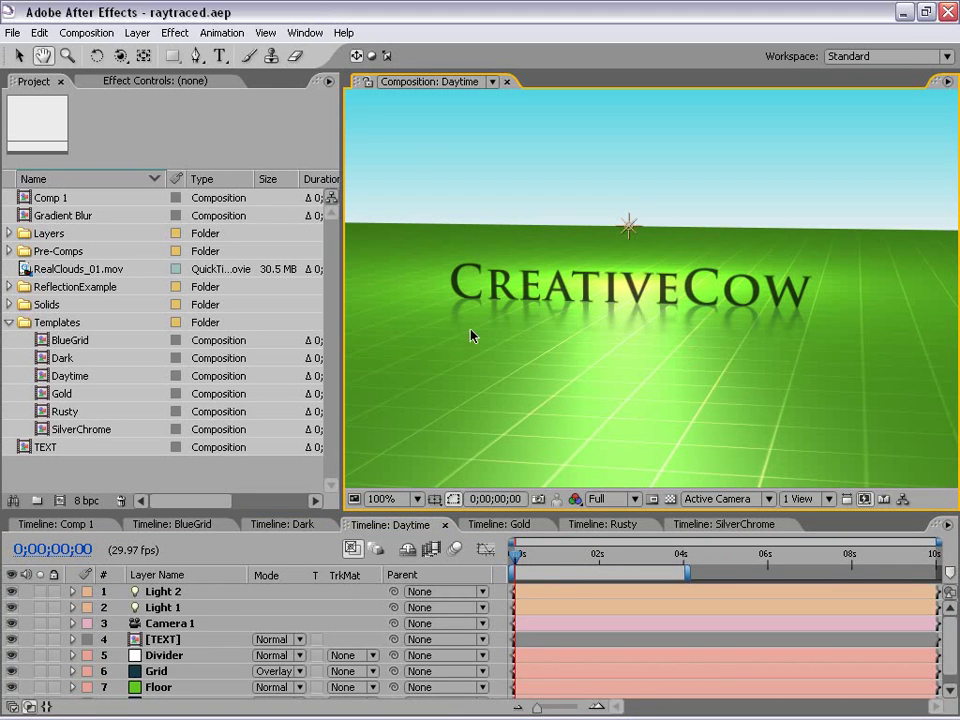
Examine the Gold, Rusty and SilverChrome template variations, with SilverChrome at 0;00;03;16, and view the VC composition
left_click(497, 524)
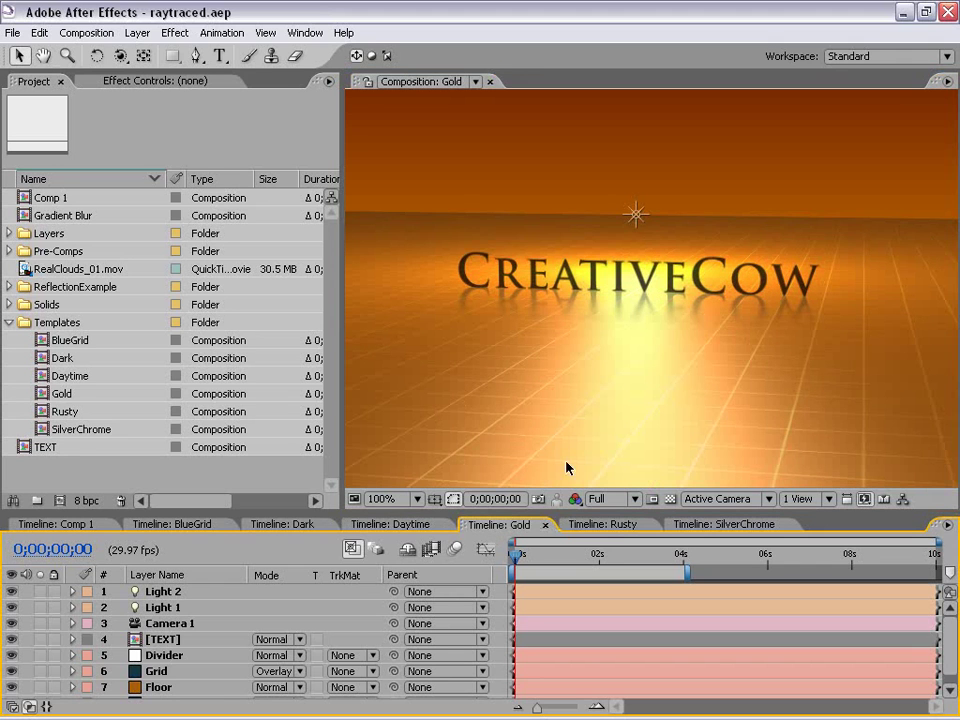
left_click(602, 525)
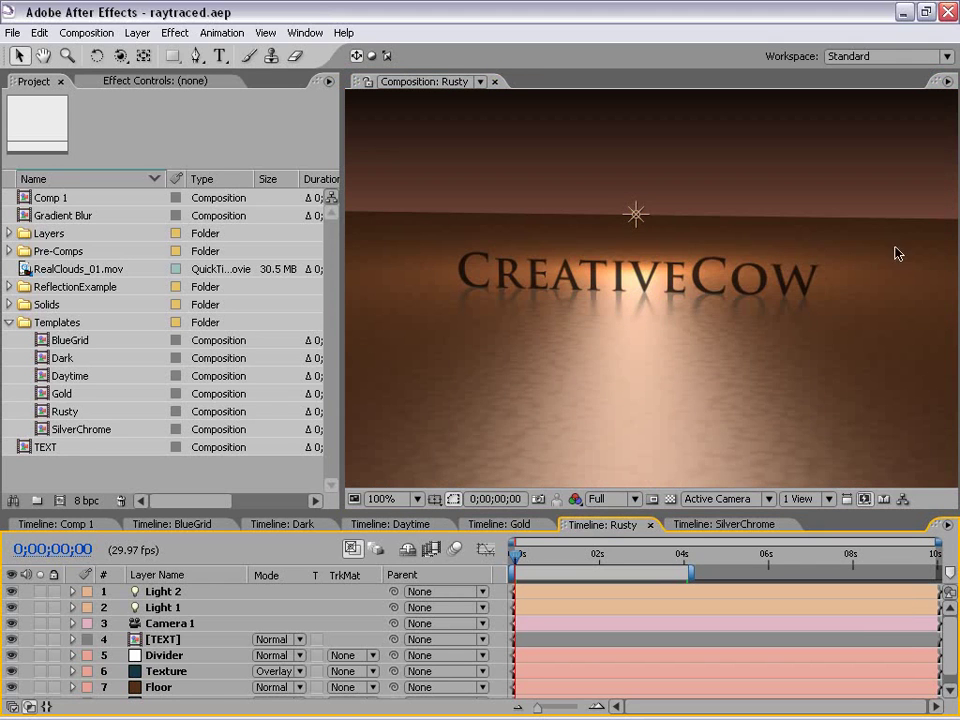
left_click(718, 524)
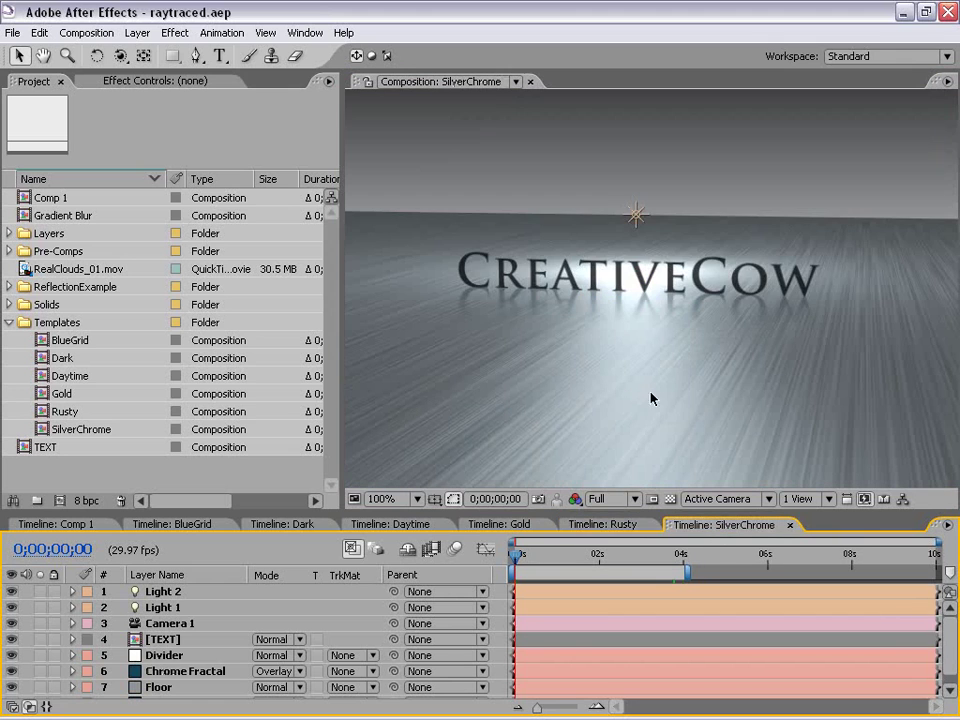
left_click(663, 556)
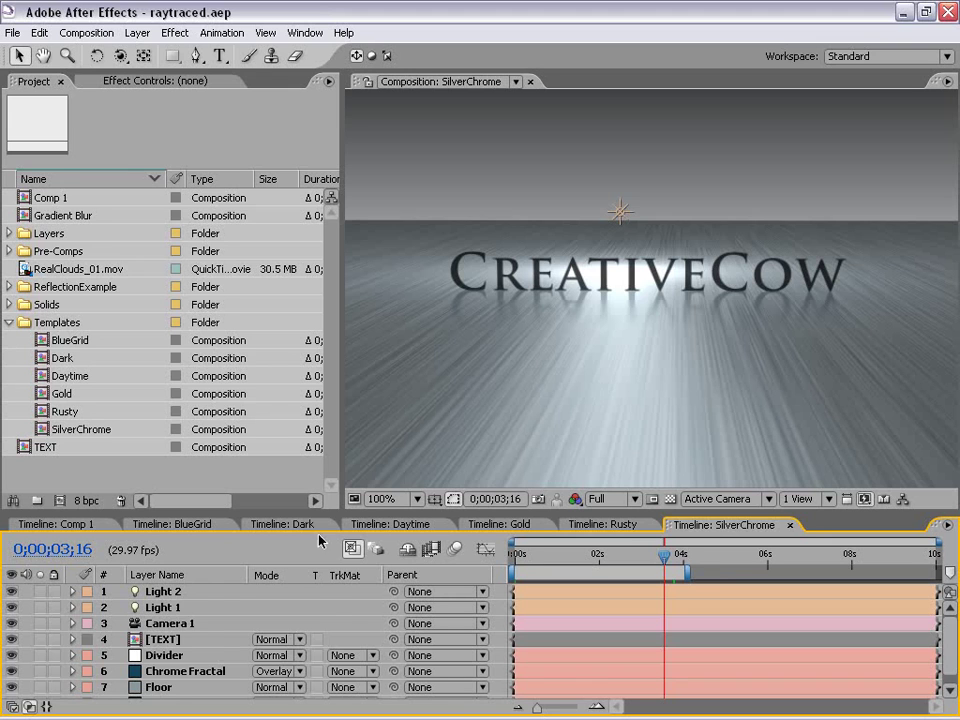
left_click(280, 526)
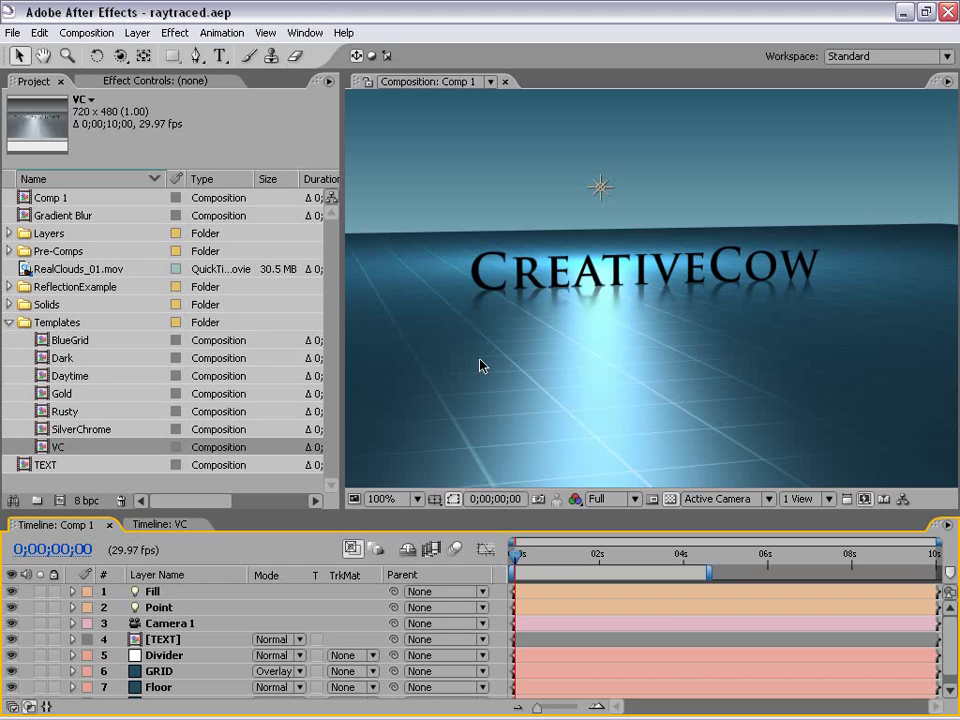
left_click(160, 524)
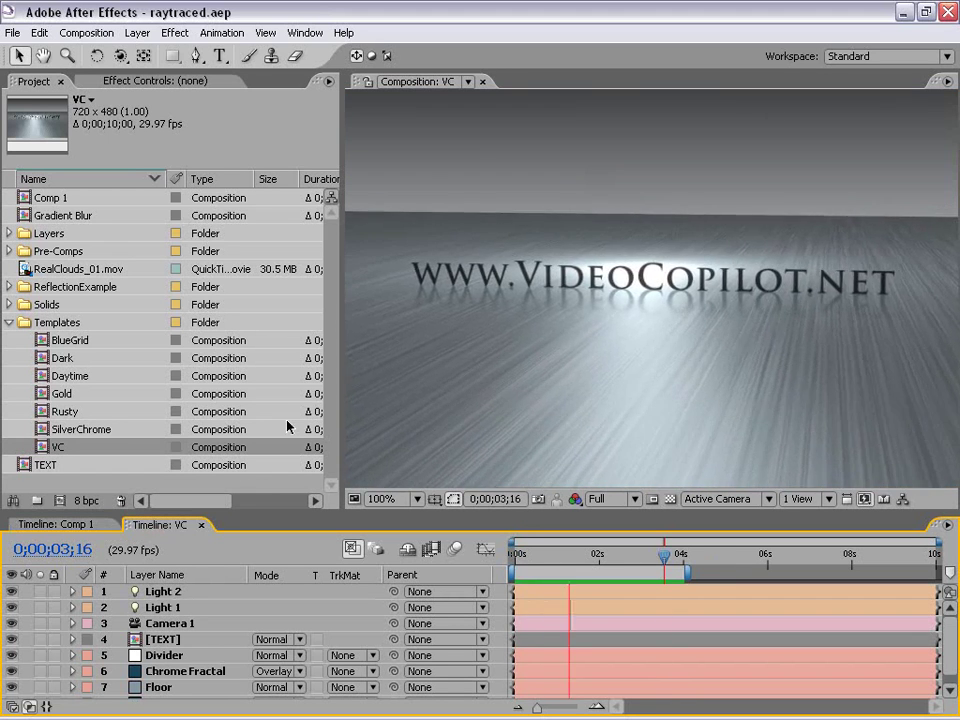